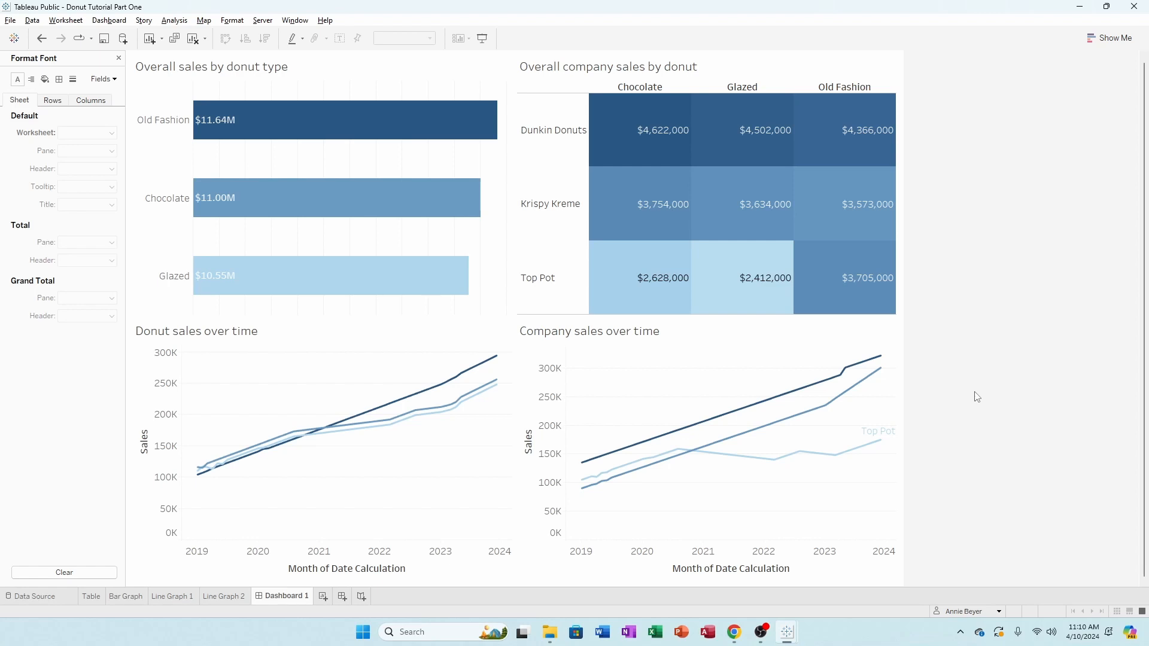
Switch to the Donut Tutorial Dashboard (3) workbook to view the Donut Sales dashboard, and return to the Donut Tutorial Part One workbook
{"action": "key", "text": "alt+Tab"}
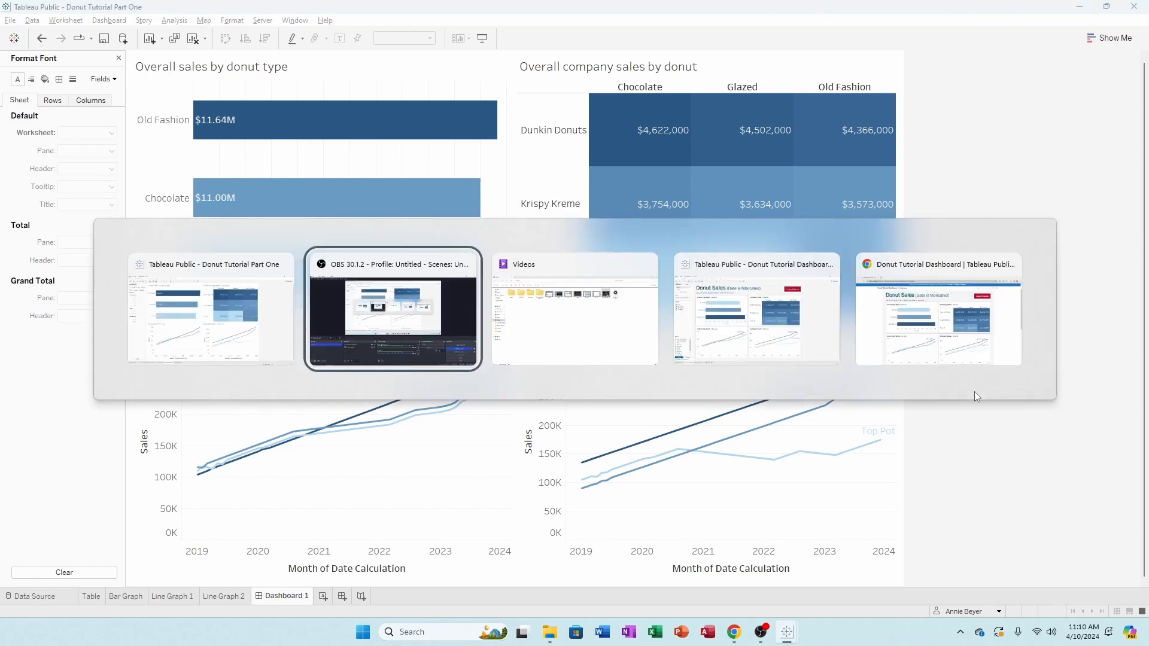
{"action": "key", "text": "Tab"}
{"action": "key", "text": "Tab"}
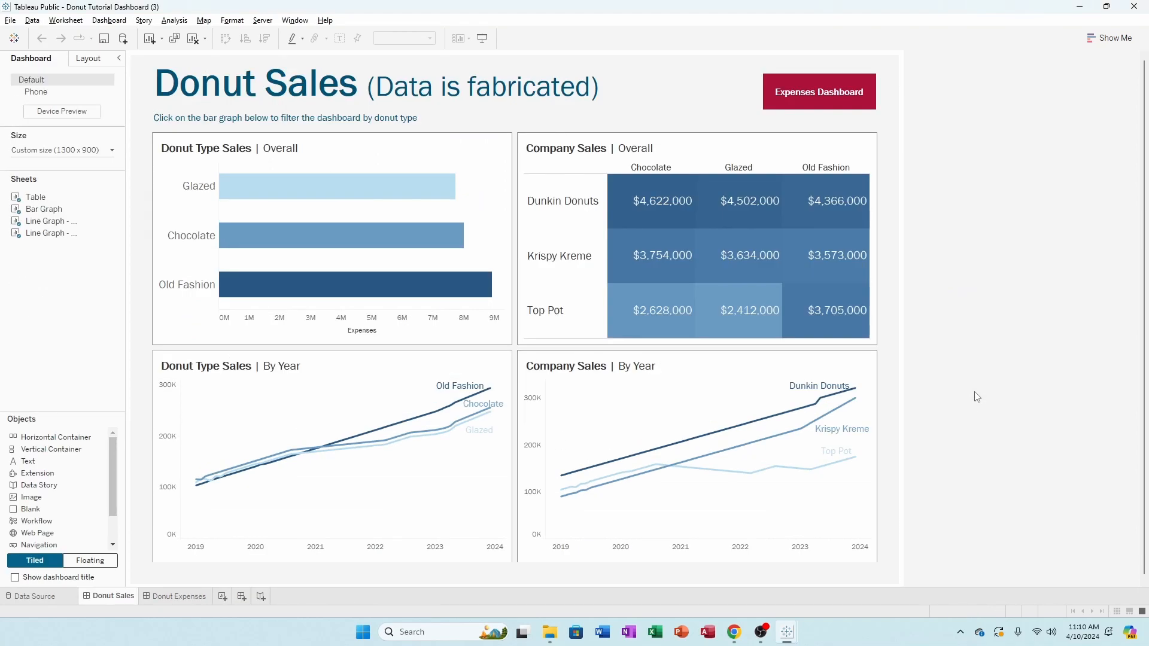
{"action": "key", "text": "alt+Tab"}
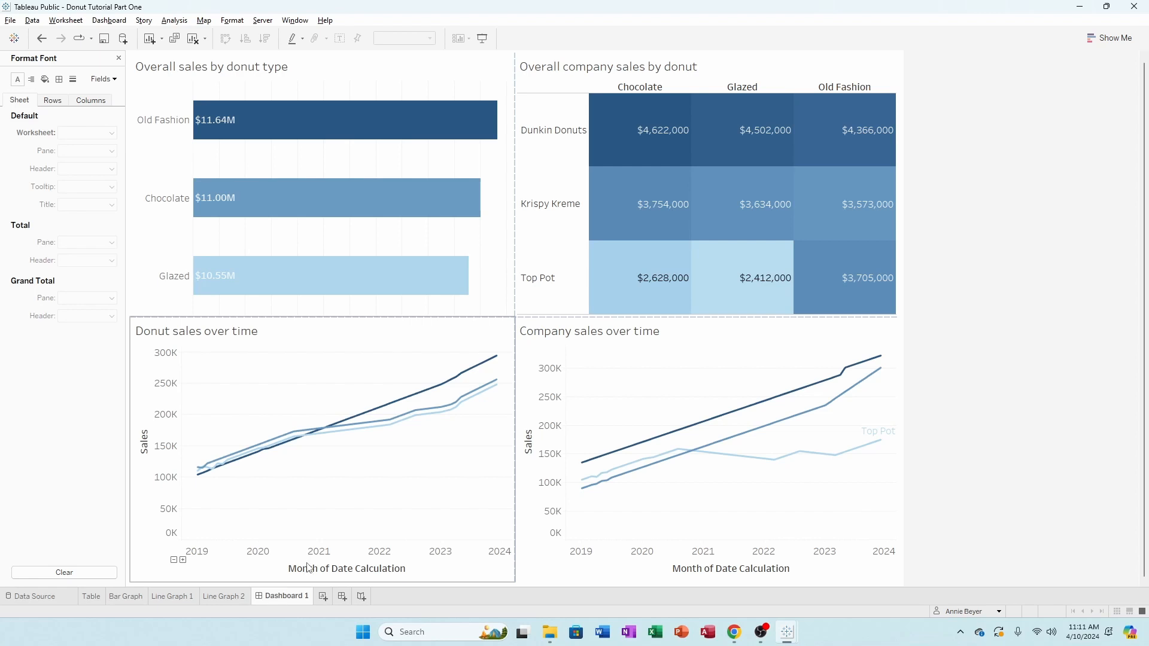
Remove the "Month of Date Calculation" axis title from the Company sales over time chart
{"action": "right_click", "coordinate": [753, 577]}
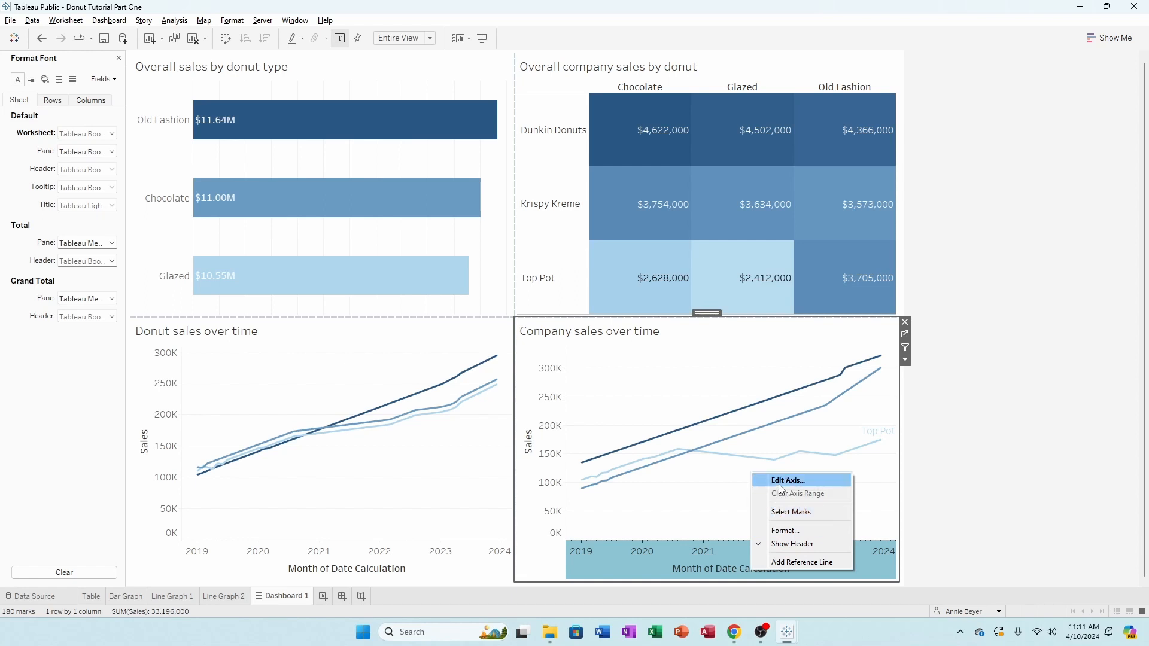
{"action": "left_click", "coordinate": [780, 485]}
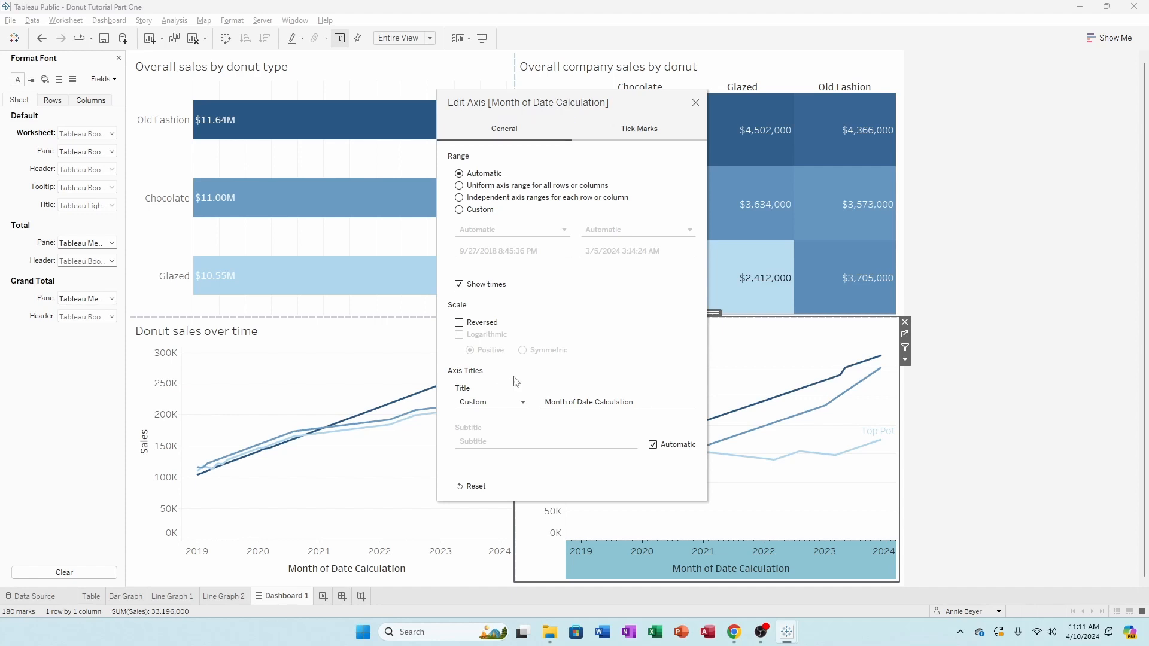
{"action": "left_click_drag", "start_coordinate": [637, 402], "coordinate": [485, 406]}
{"action": "key", "text": "BackSpace"}
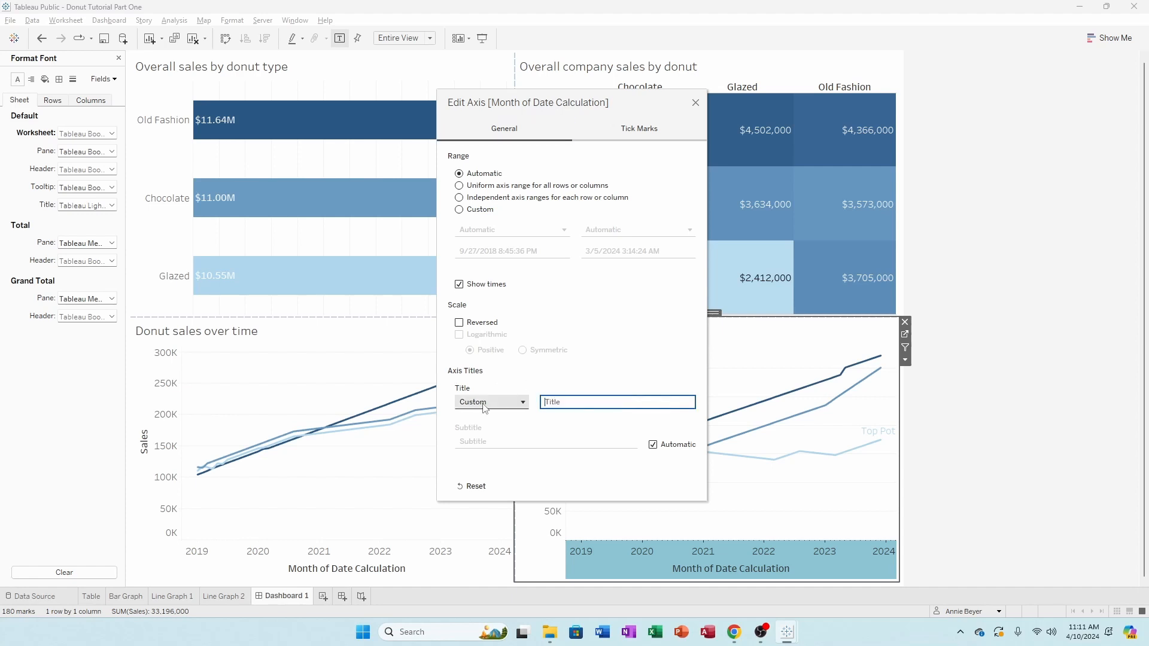
{"action": "left_click", "coordinate": [696, 102]}
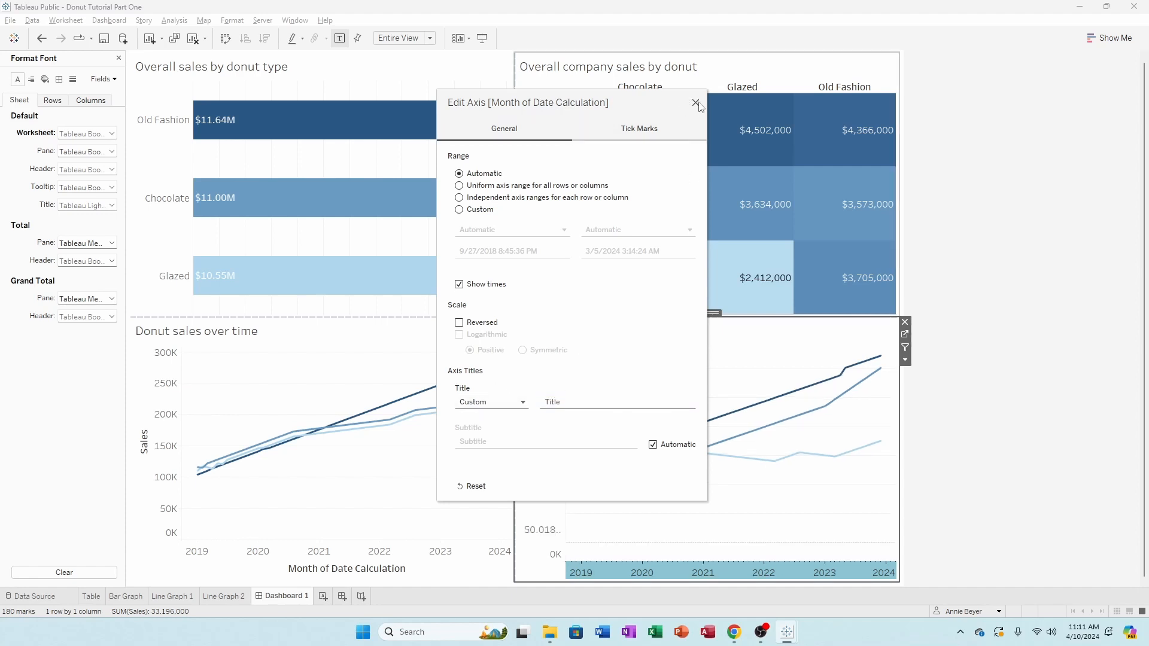
{"action": "left_click", "coordinate": [735, 573]}
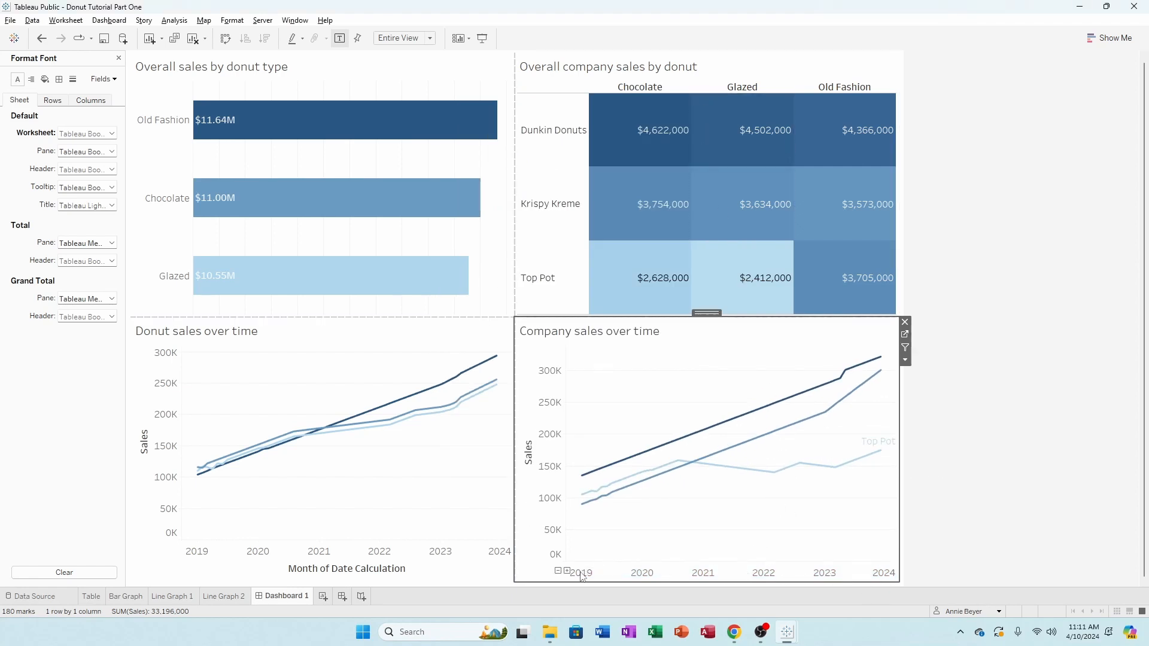
Remove the "Month of Date Calculation" axis title from the Donut sales over time chart
{"action": "right_click", "coordinate": [366, 562]}
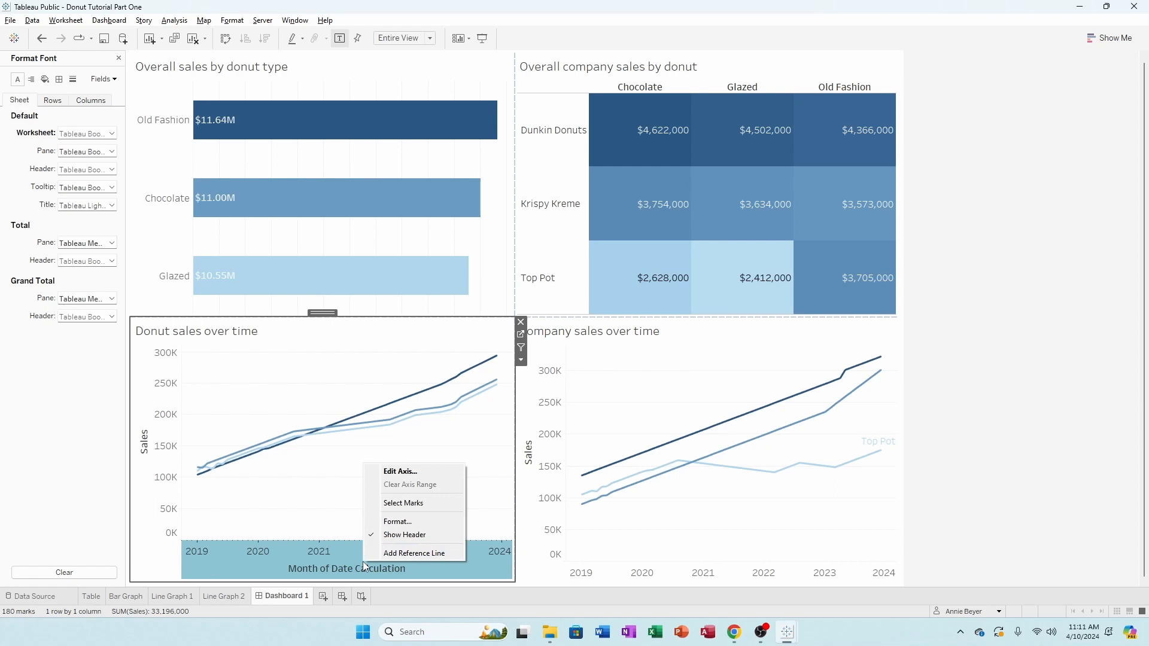
{"action": "left_click", "coordinate": [401, 472]}
{"action": "left_click", "coordinate": [568, 400]}
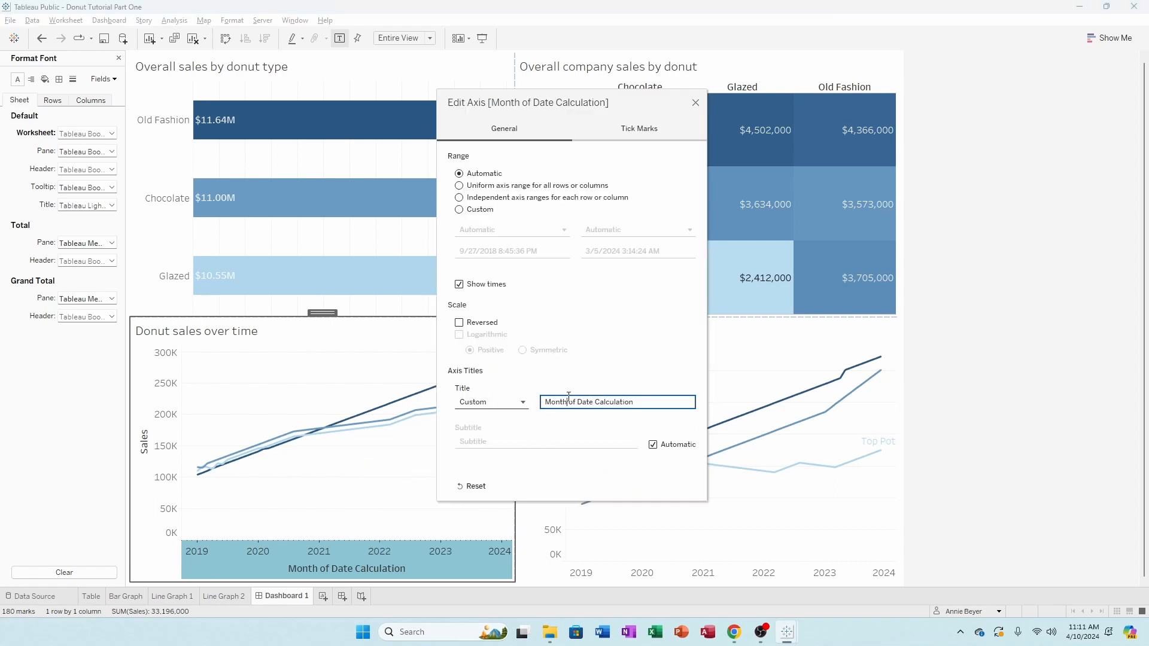
{"action": "key", "text": "ctrl+a"}
{"action": "key", "text": "BackSpace"}
{"action": "left_click", "coordinate": [696, 104]}
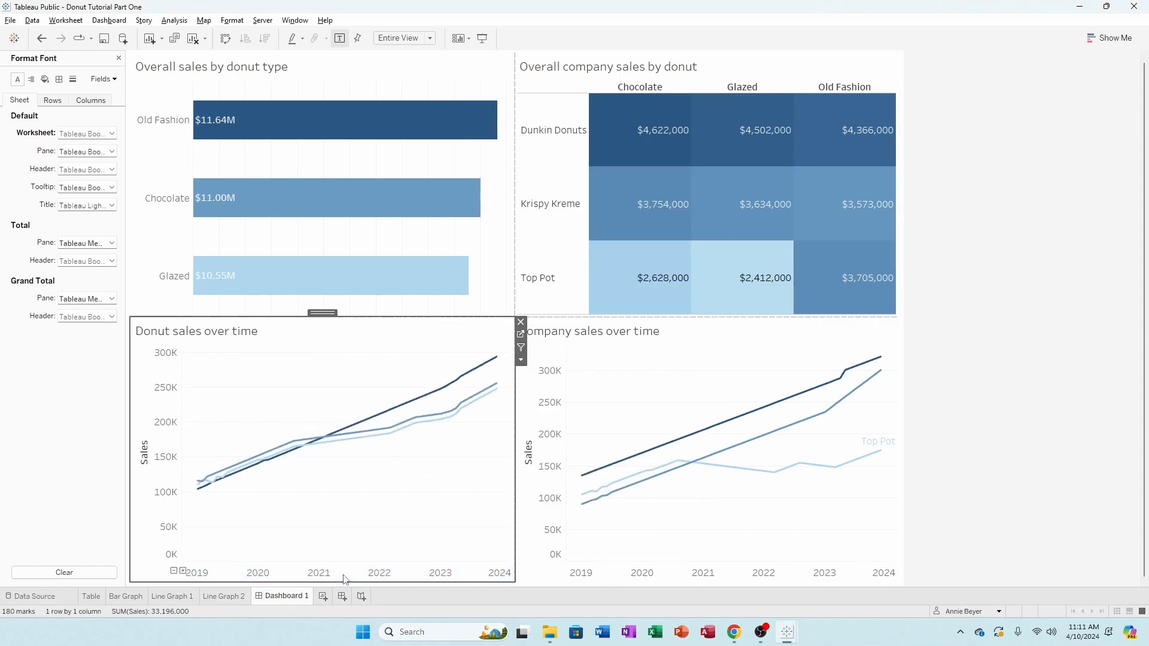
Clear the Sales axis title on the vertical axis of the Donut sales over time chart
{"action": "right_click", "coordinate": [157, 454]}
{"action": "left_click", "coordinate": [179, 456]}
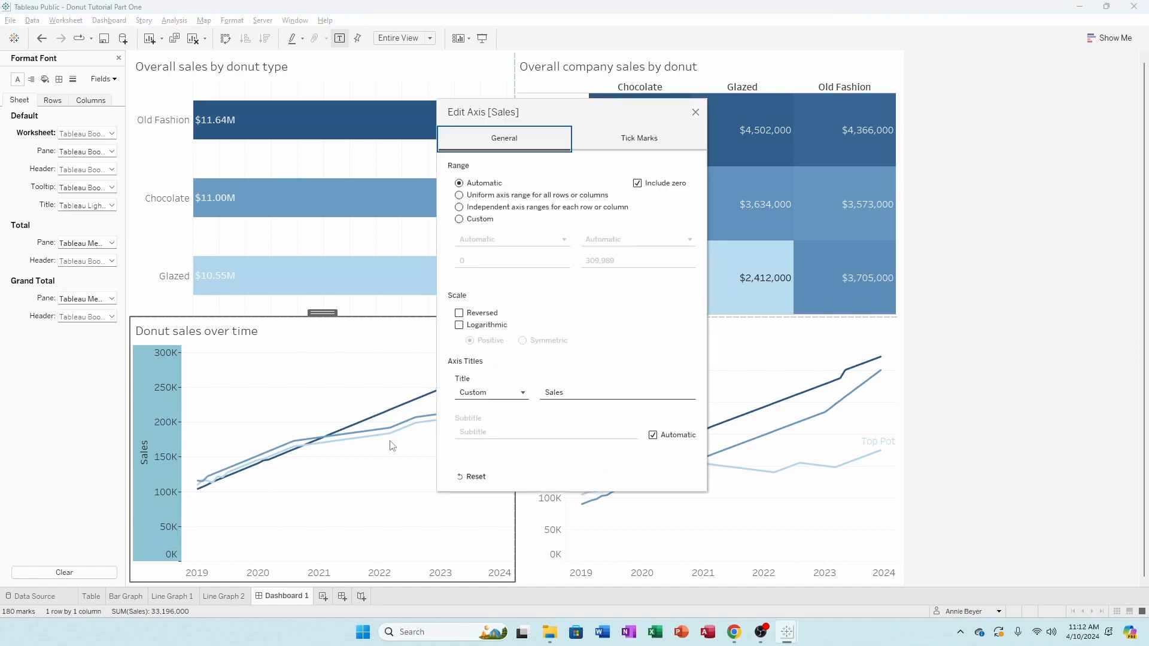
{"action": "double_click", "coordinate": [570, 395]}
{"action": "key", "text": "BackSpace"}
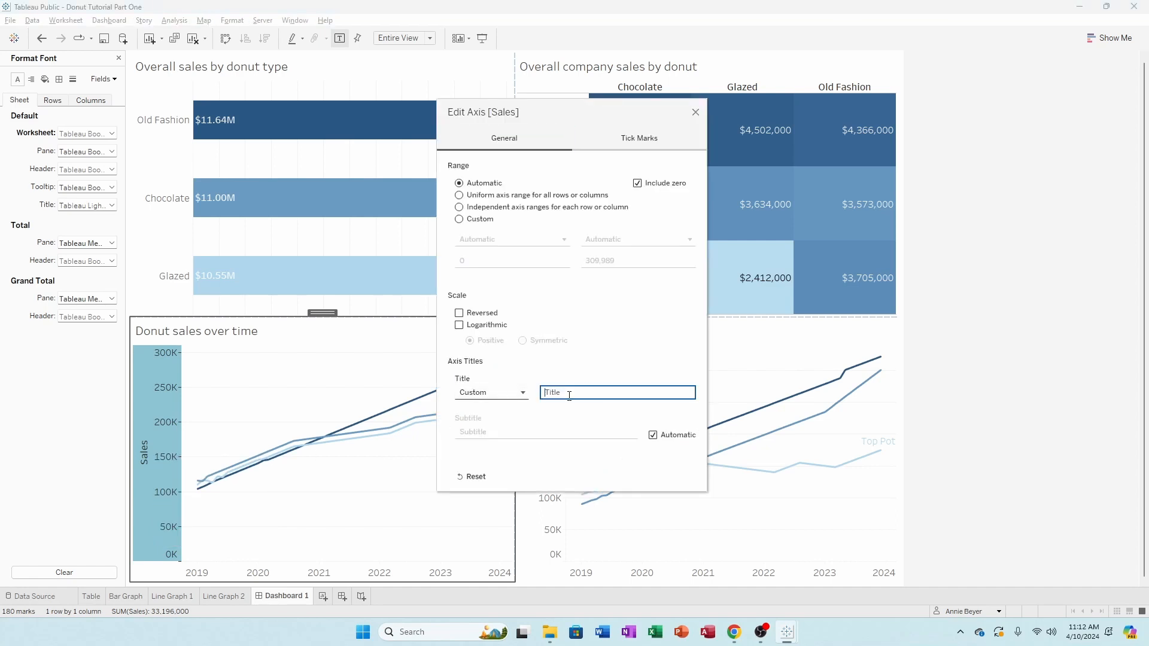
{"action": "left_click", "coordinate": [707, 117]}
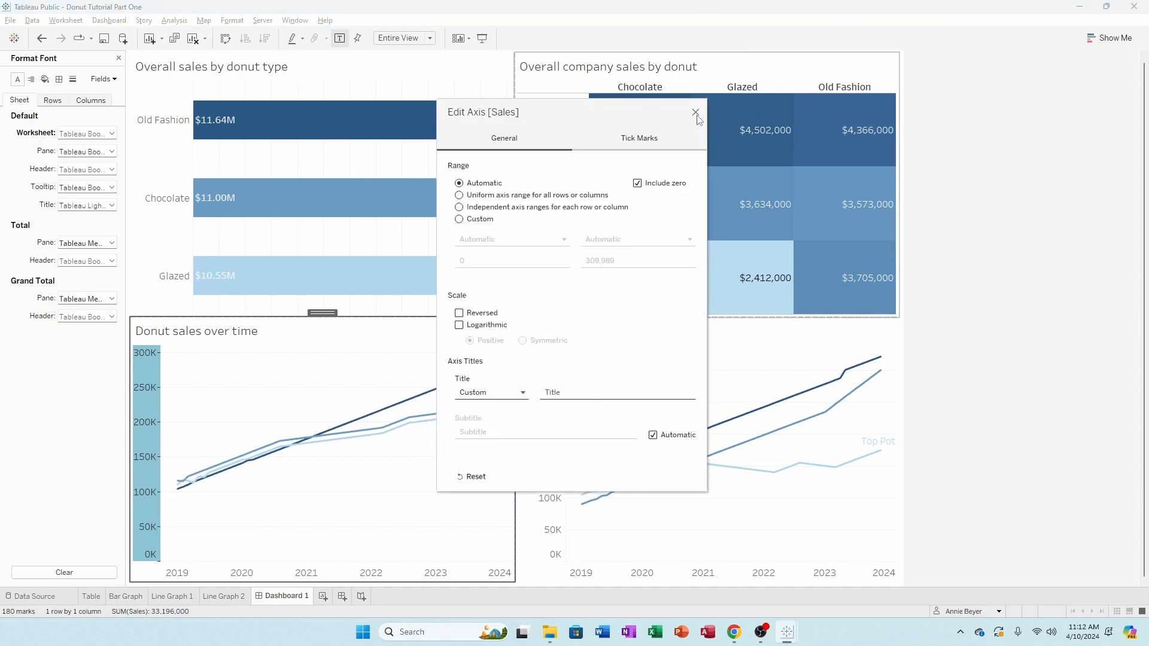
{"action": "left_click", "coordinate": [696, 116]}
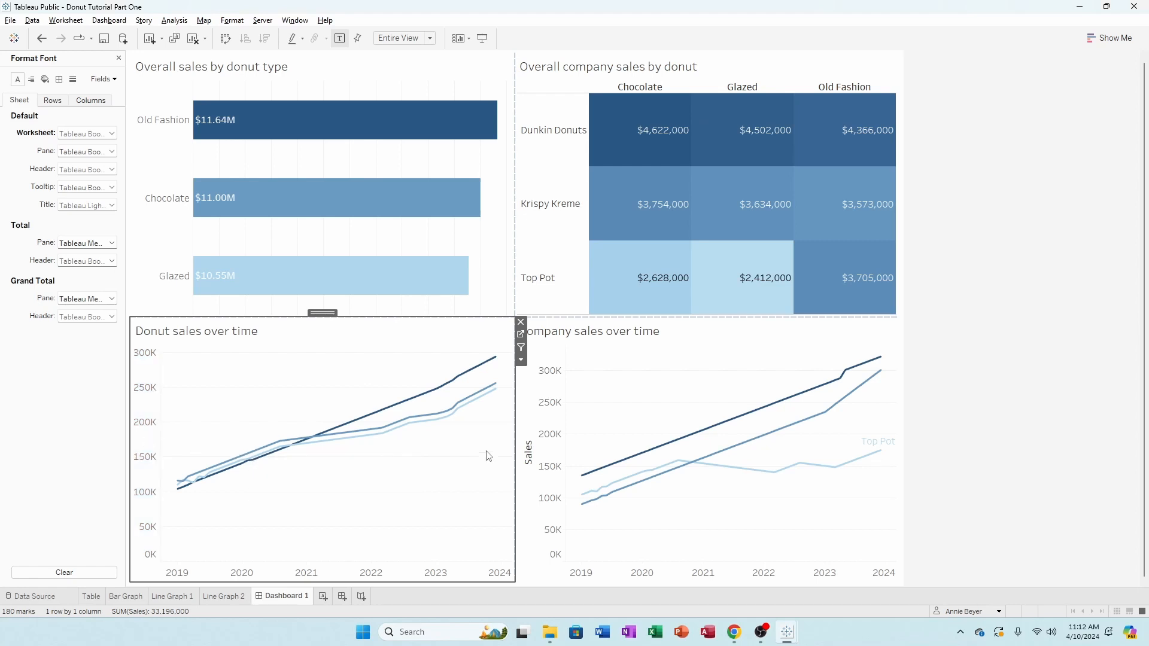
Clear the Sales axis title on the vertical axis of the Company sales over time chart and deselect the chart
{"action": "left_click", "coordinate": [540, 448]}
{"action": "right_click", "coordinate": [540, 448]}
{"action": "left_click", "coordinate": [585, 455]}
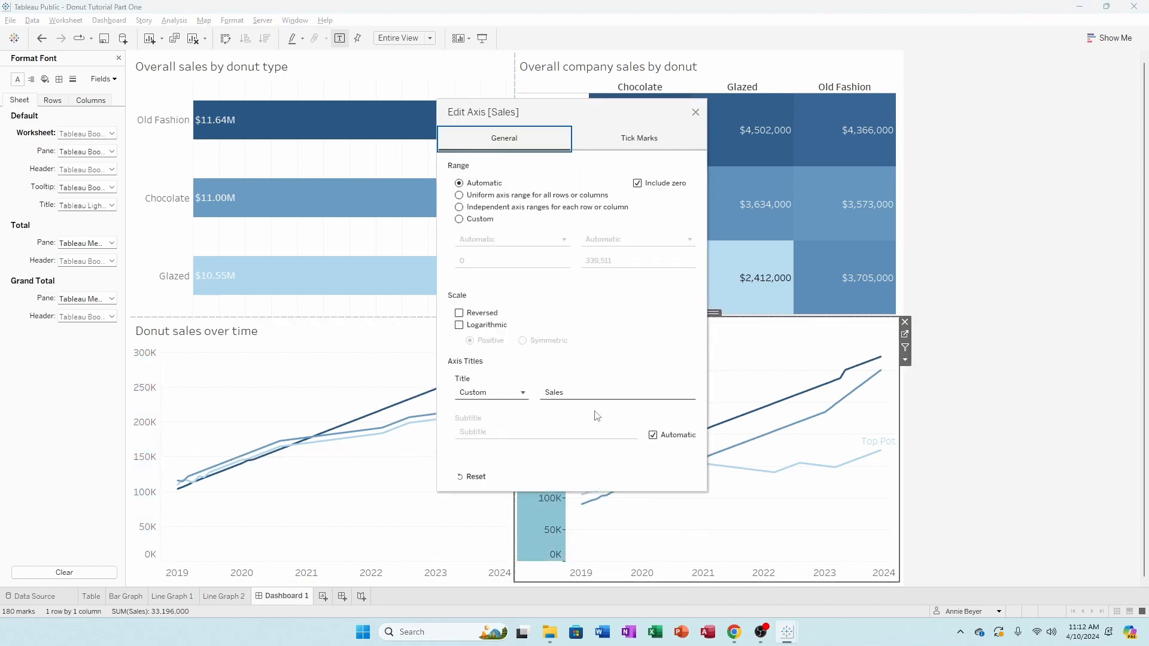
{"action": "left_click", "coordinate": [553, 390]}
{"action": "double_click", "coordinate": [553, 391]}
{"action": "key", "text": "BackSpace"}
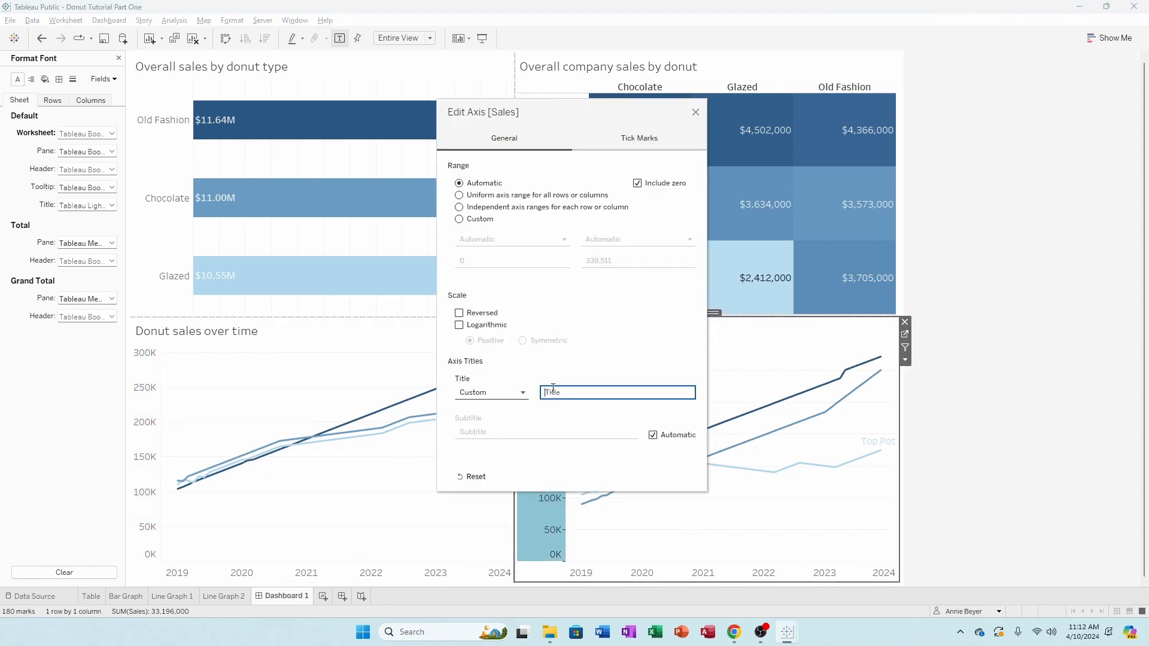
{"action": "left_click", "coordinate": [590, 367]}
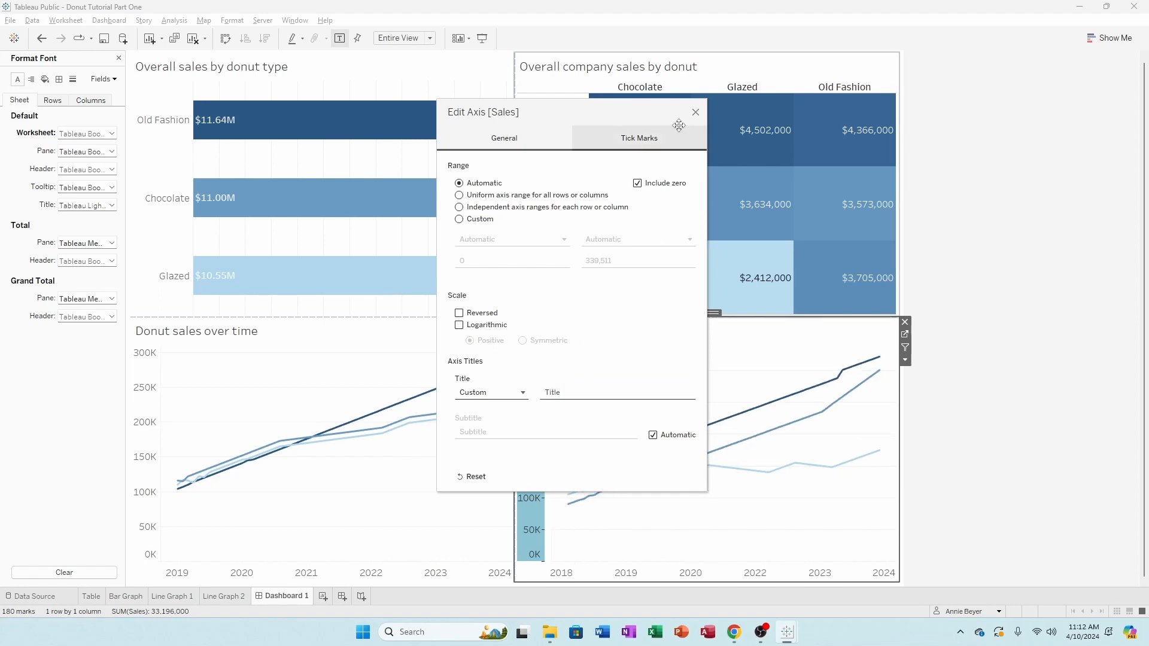
{"action": "left_click", "coordinate": [695, 112]}
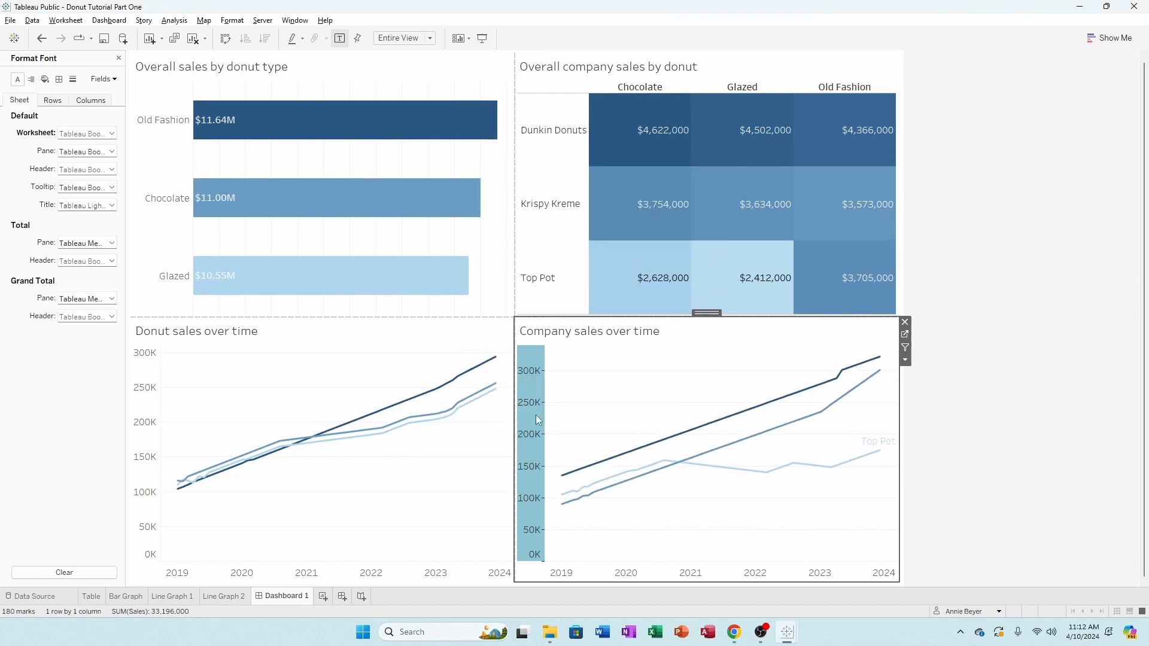
{"action": "left_click", "coordinate": [1033, 412]}
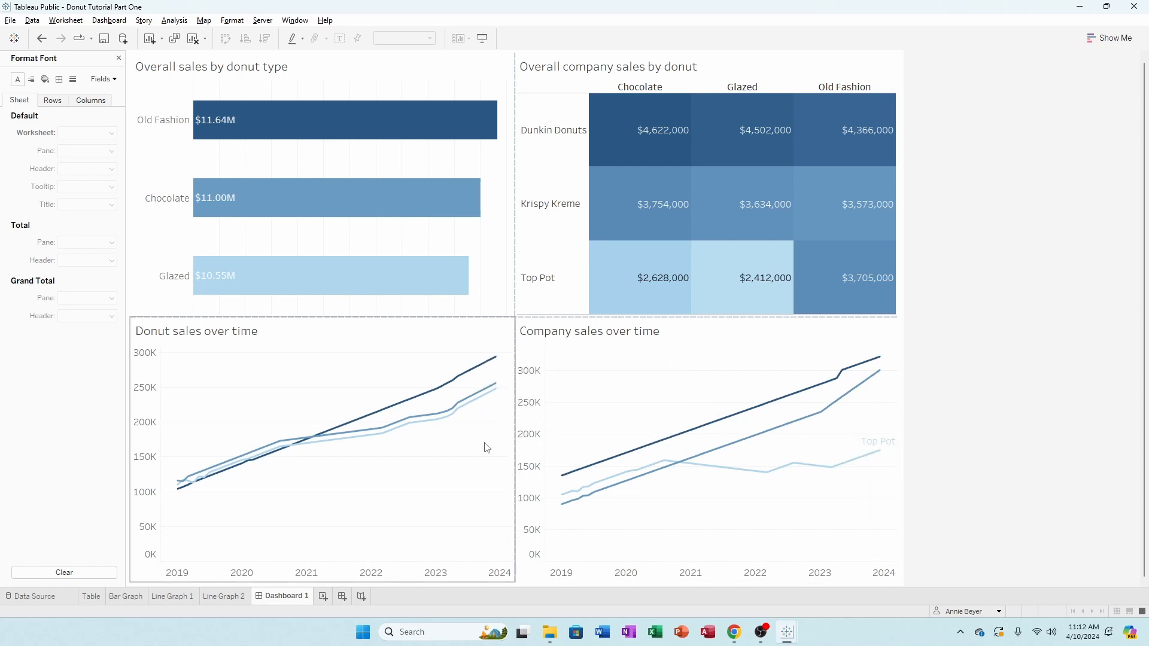
Check the line labels on the Line Graph 1 and Line Graph 2 worksheets and return to Dashboard 1
{"action": "left_click", "coordinate": [178, 602]}
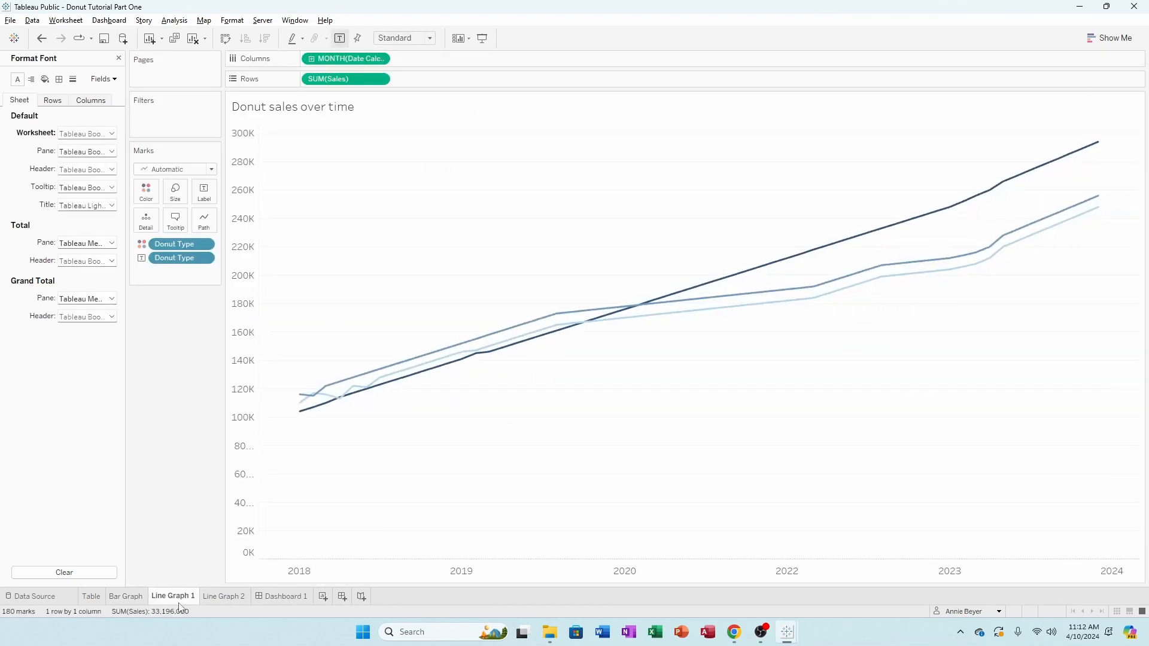
{"action": "left_click", "coordinate": [227, 600]}
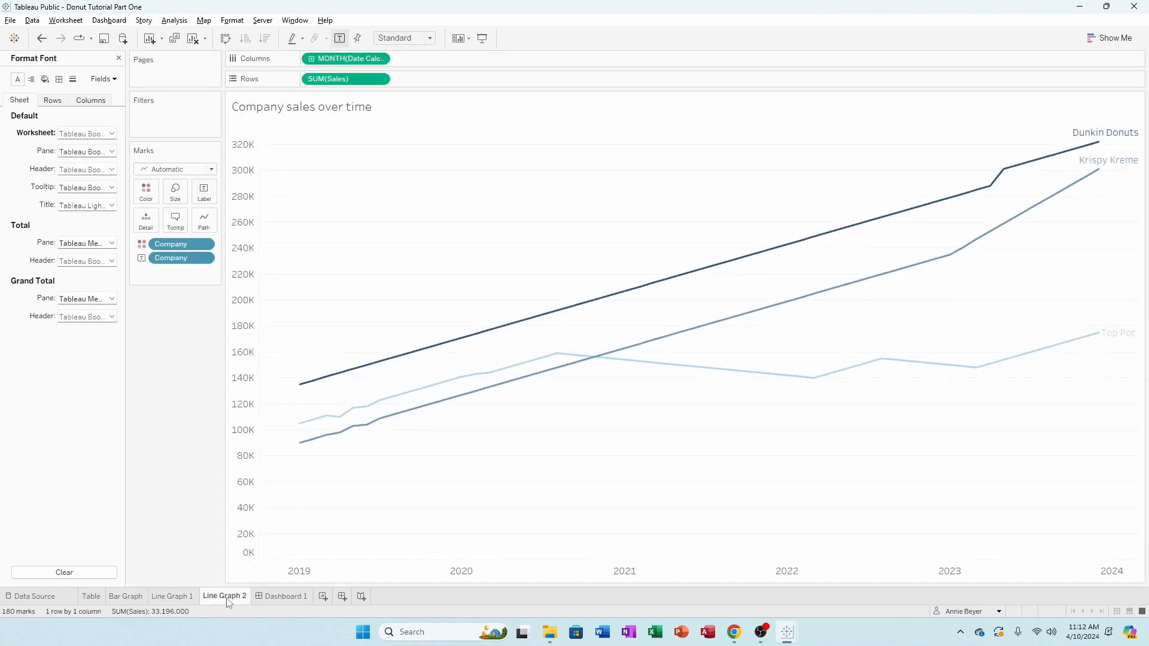
{"action": "left_click", "coordinate": [278, 597]}
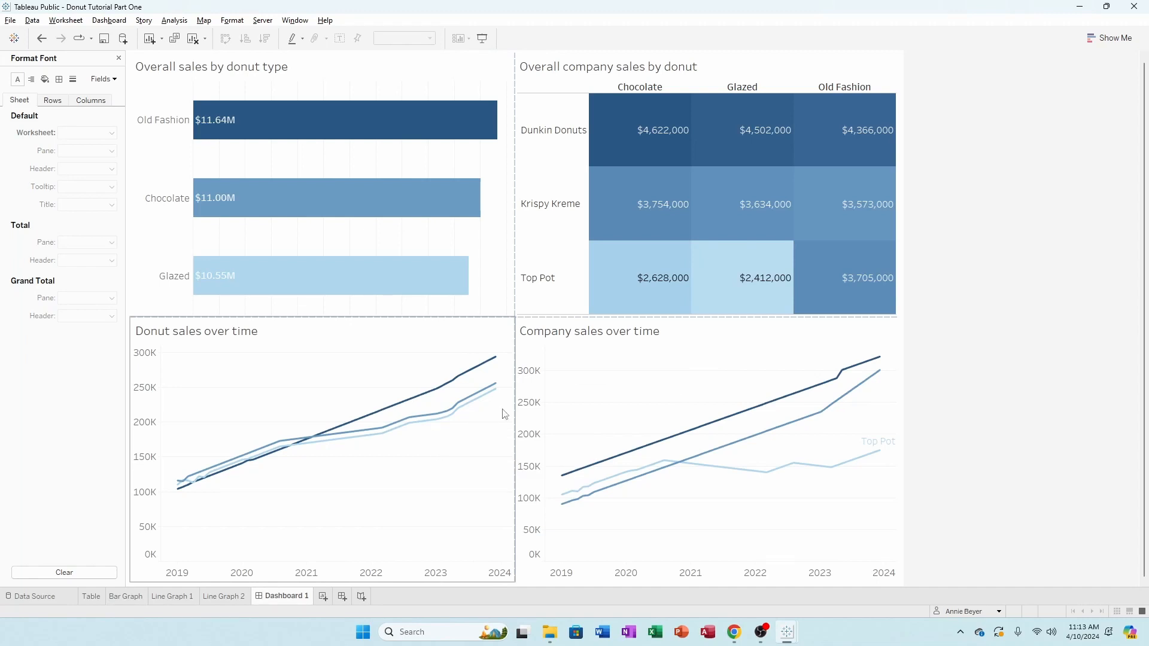
{"action": "mouse_move", "coordinate": [500, 395]}
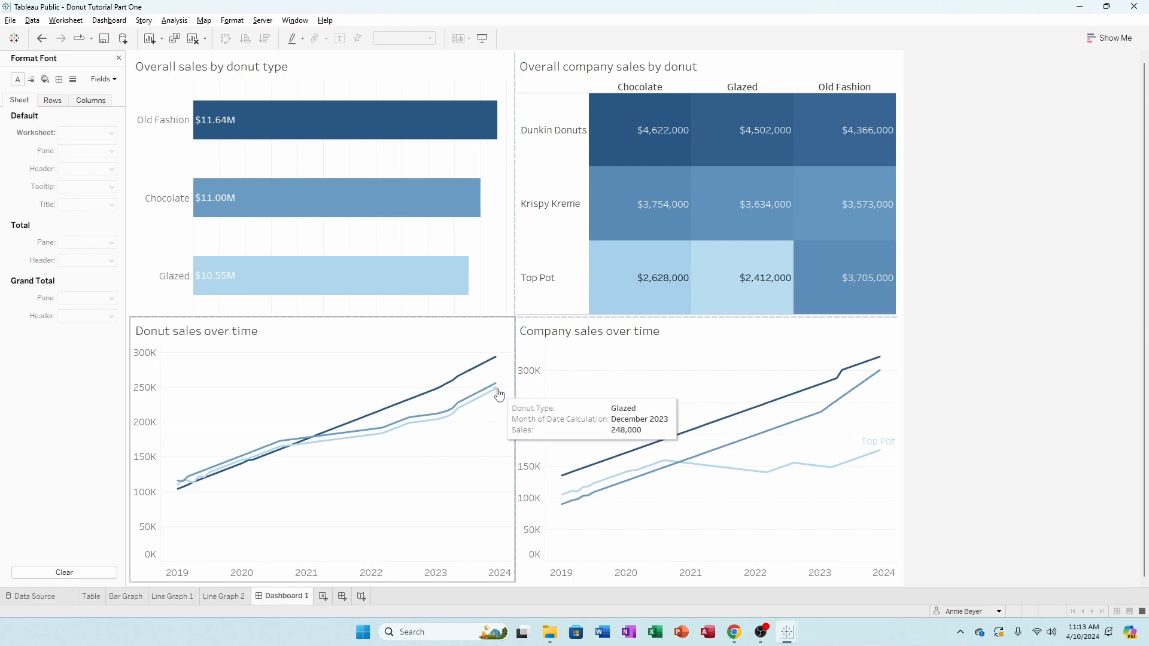
{"action": "right_click", "coordinate": [497, 358]}
{"action": "mouse_move", "coordinate": [538, 416]}
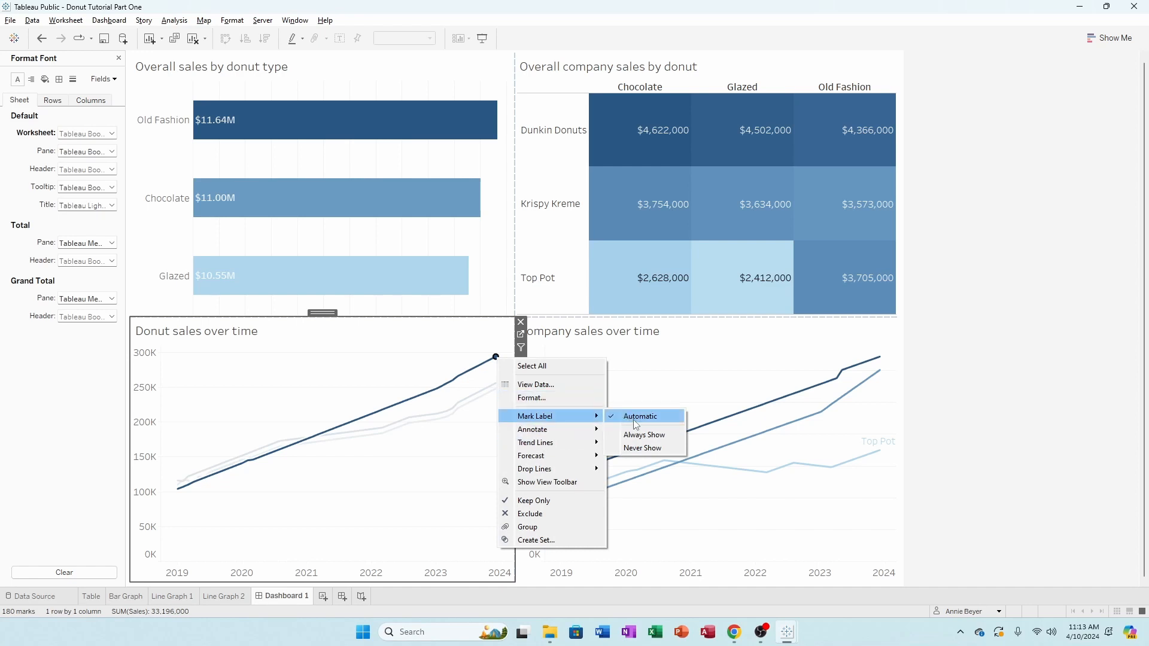
{"action": "left_click", "coordinate": [439, 427]}
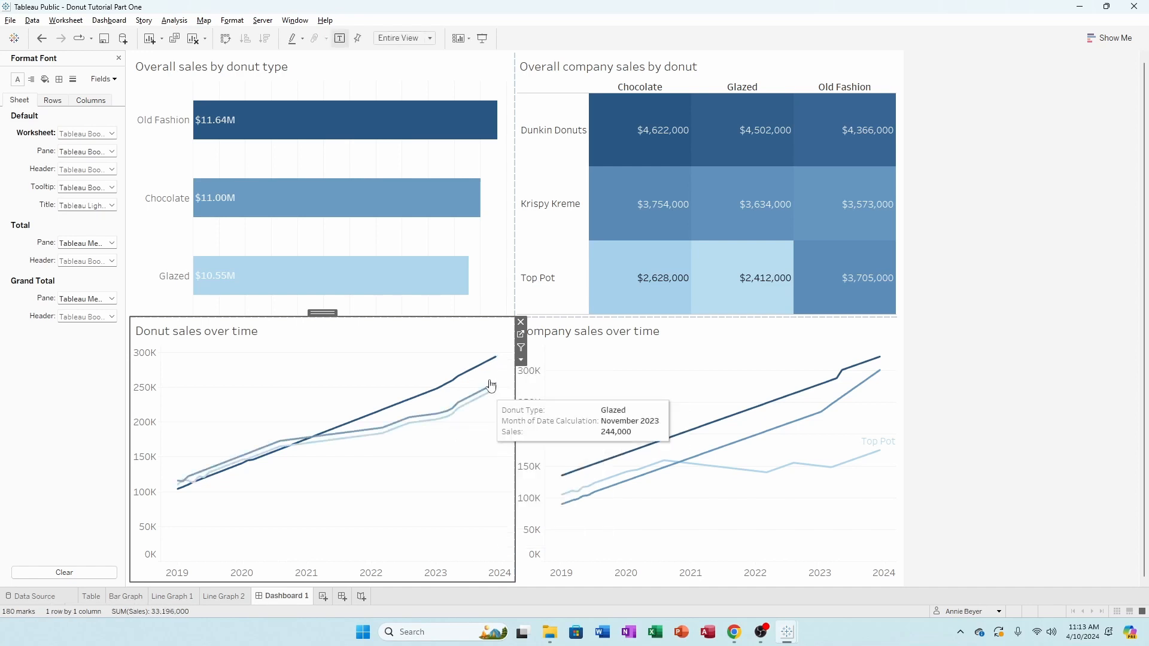
Set the mark label at the end of the Old Fashion line to Always Show and shift it slightly left, clear of the line
{"action": "right_click", "coordinate": [495, 357]}
{"action": "mouse_move", "coordinate": [547, 420]}
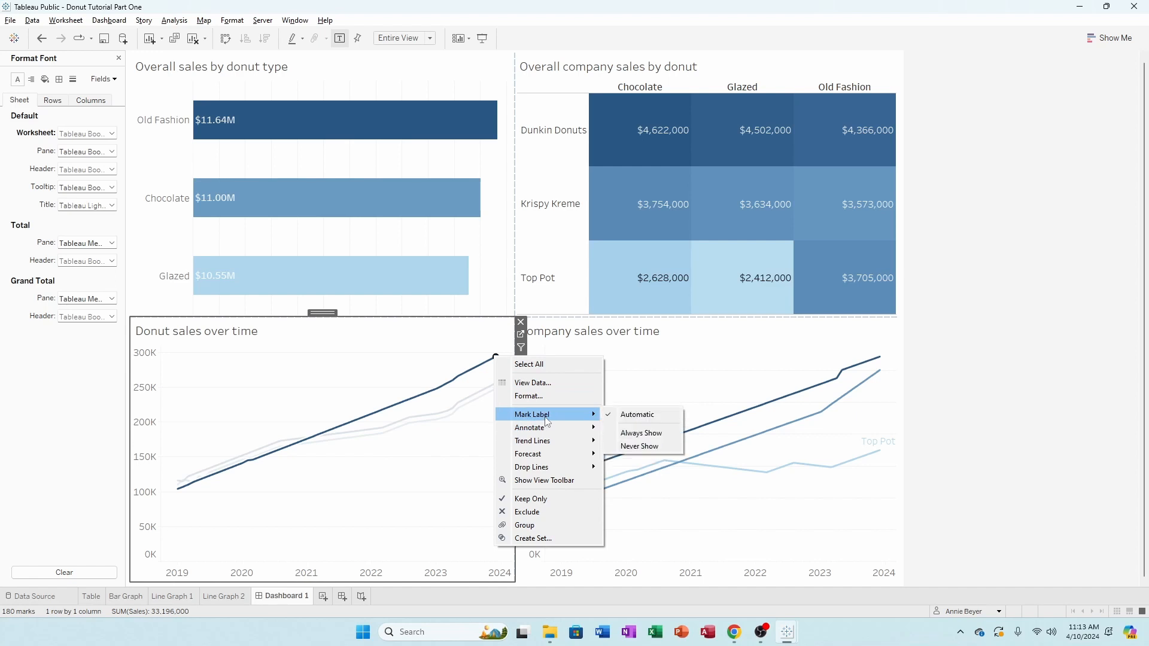
{"action": "left_click", "coordinate": [640, 432]}
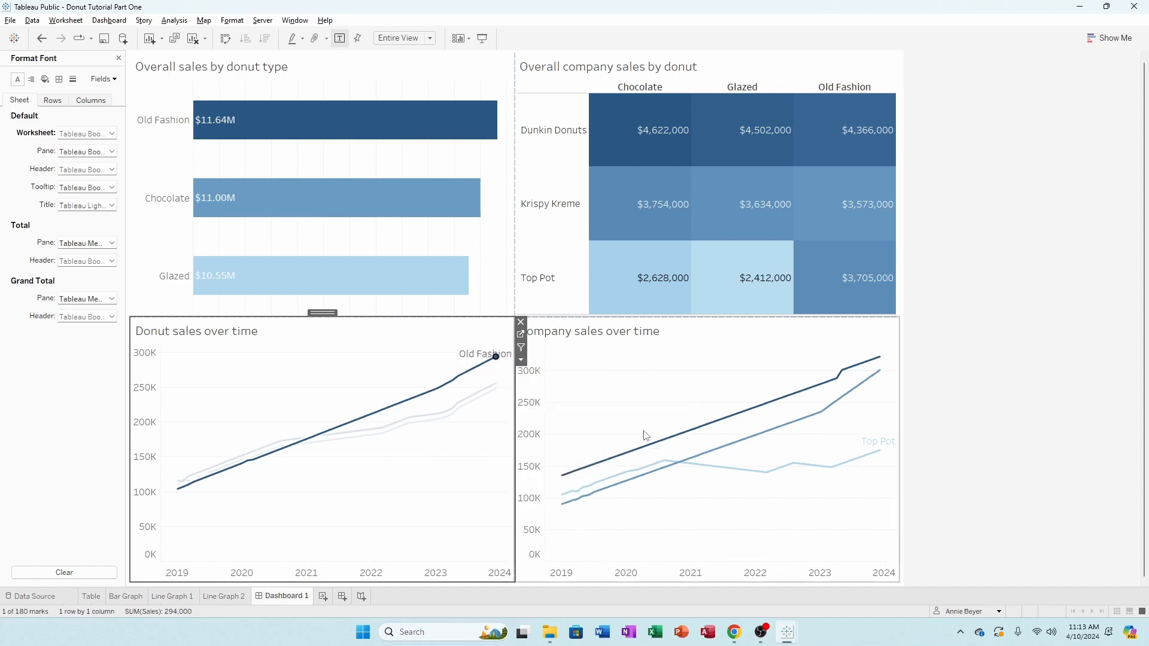
{"action": "left_click_drag", "start_coordinate": [489, 348], "coordinate": [465, 350]}
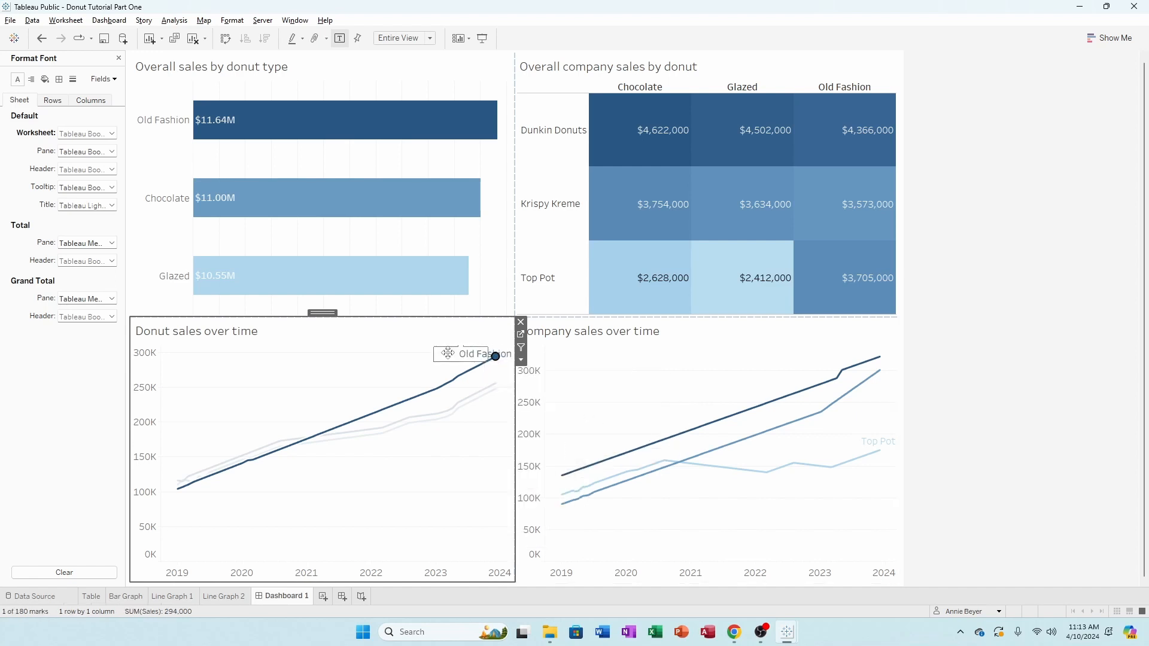
Set the end-point mark labels of the Chocolate and Glazed lines to Always Show, placing Chocolate slightly left and Glazed below its line
{"action": "right_click", "coordinate": [495, 386]}
{"action": "mouse_move", "coordinate": [548, 444]}
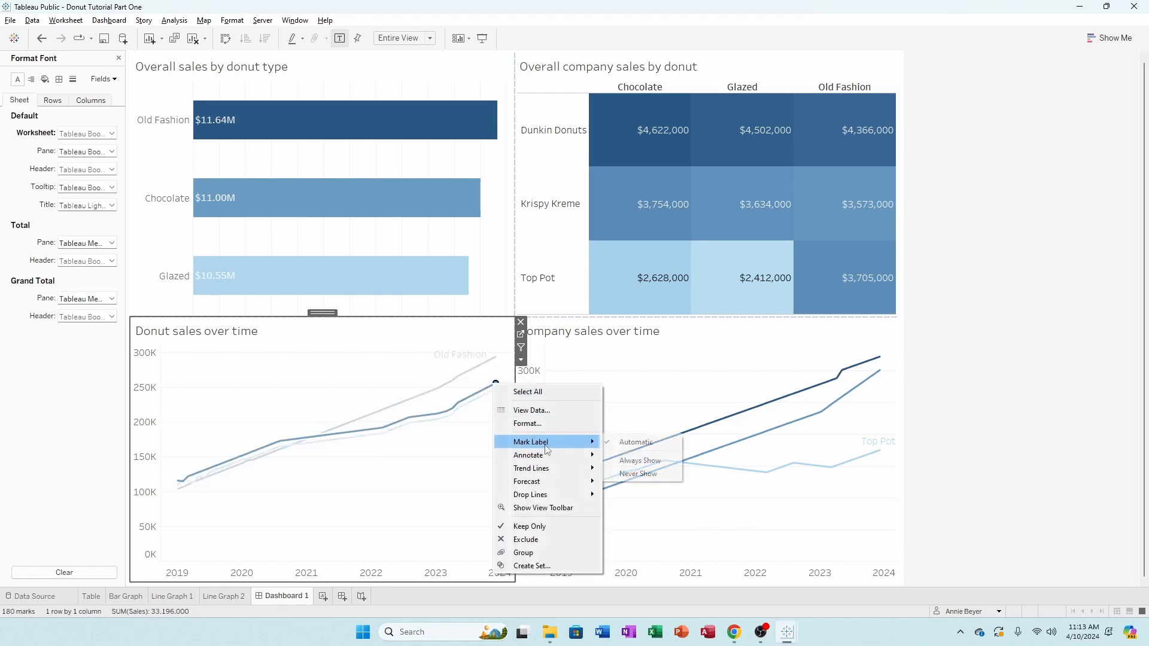
{"action": "left_click", "coordinate": [639, 460]}
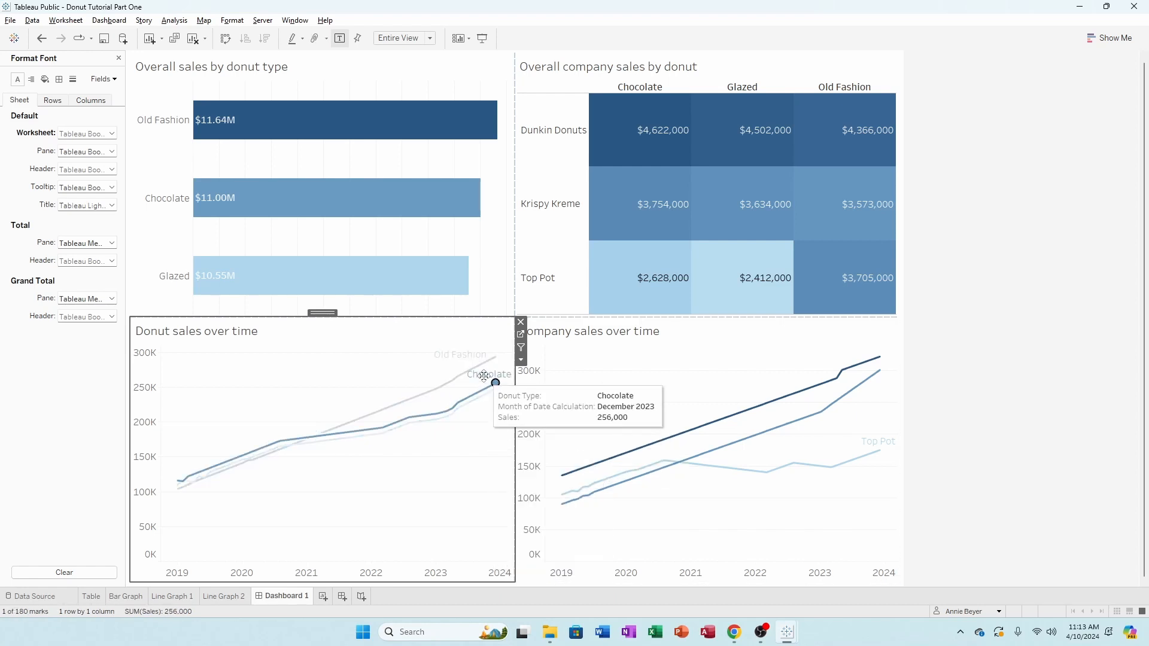
{"action": "right_click", "coordinate": [496, 389]}
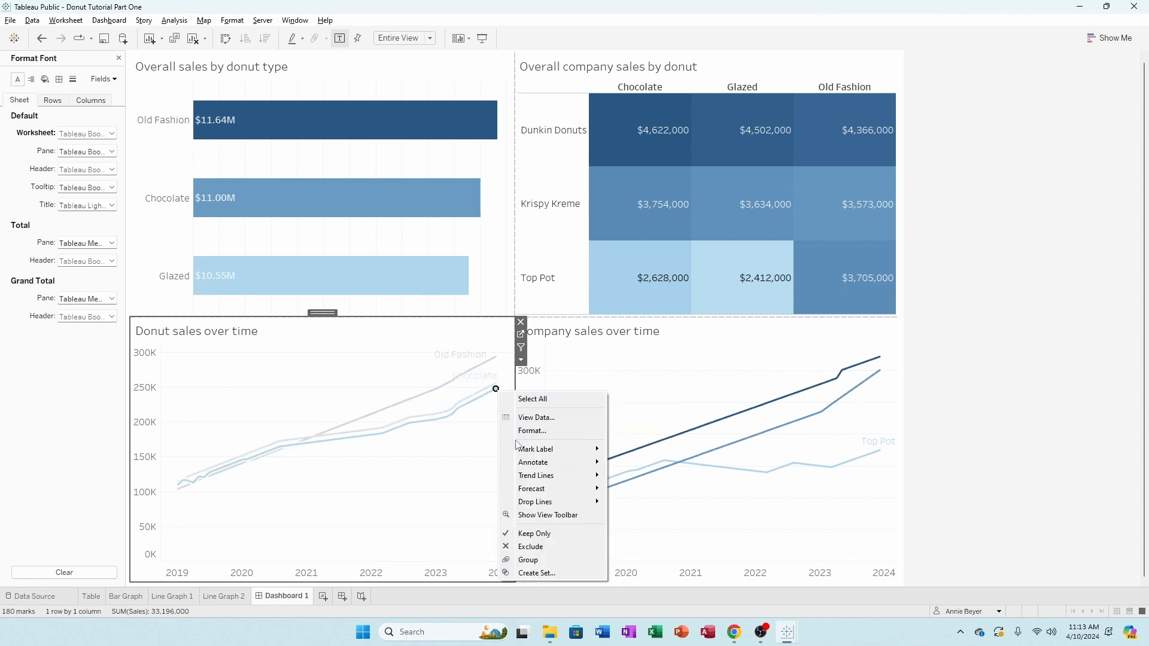
{"action": "mouse_move", "coordinate": [512, 454]}
{"action": "left_click", "coordinate": [644, 468]}
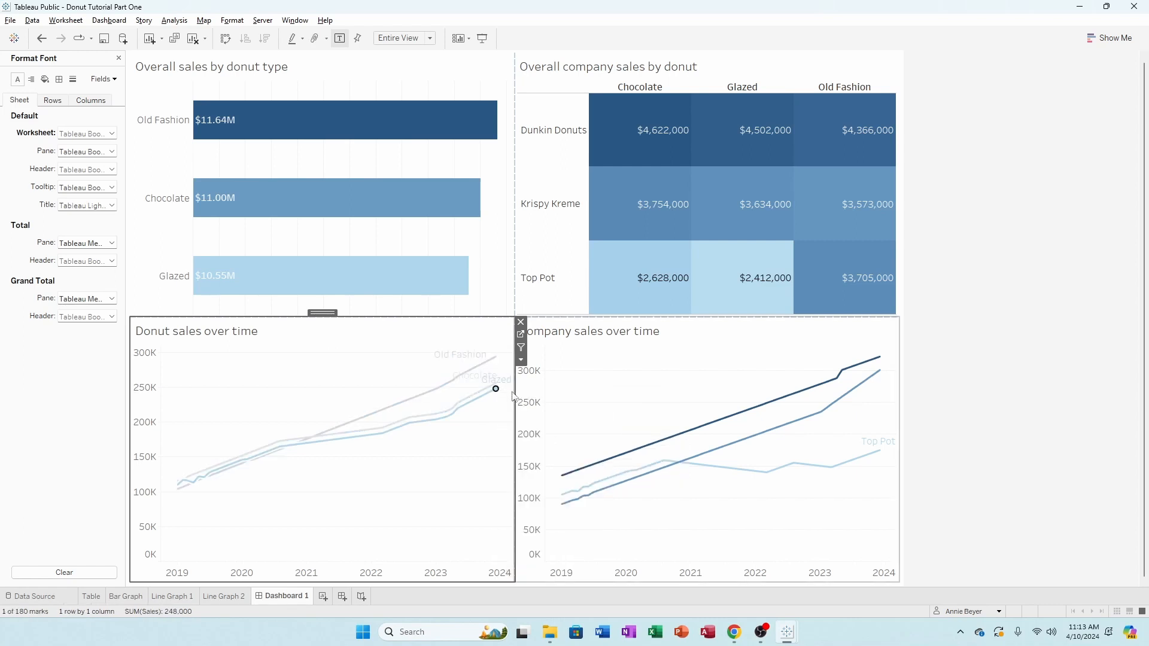
{"action": "left_click", "coordinate": [459, 479]}
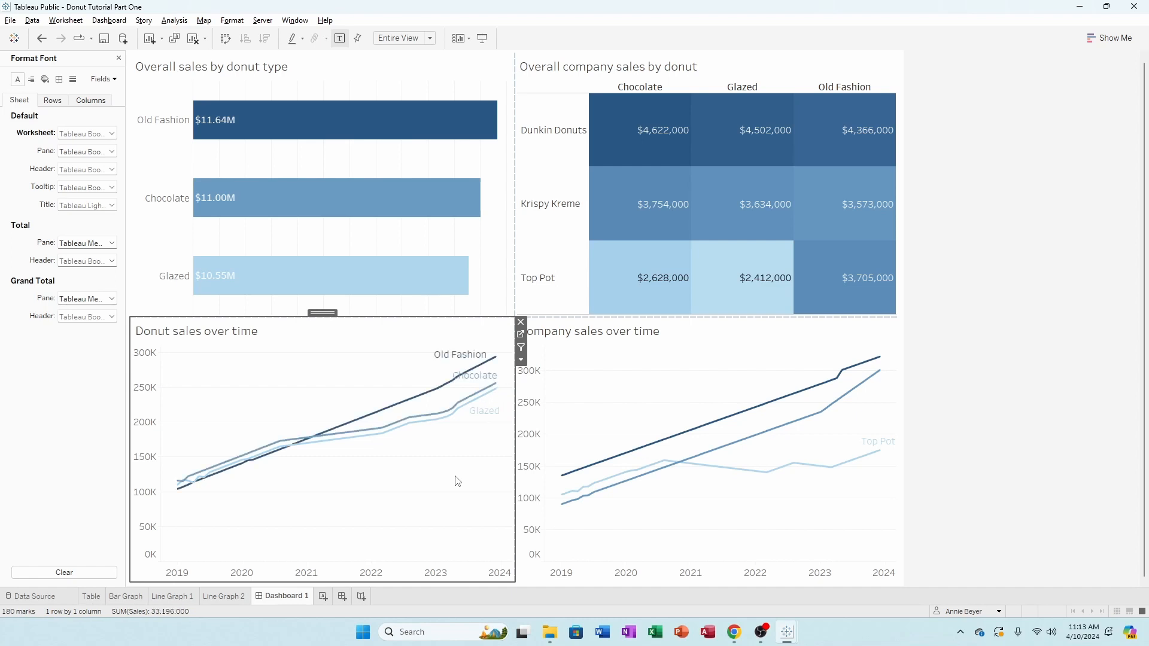
Set the mark label at the end of the Krispy Kreme line to Always Show and place it below the line
{"action": "right_click", "coordinate": [882, 376]}
{"action": "mouse_move", "coordinate": [918, 434]}
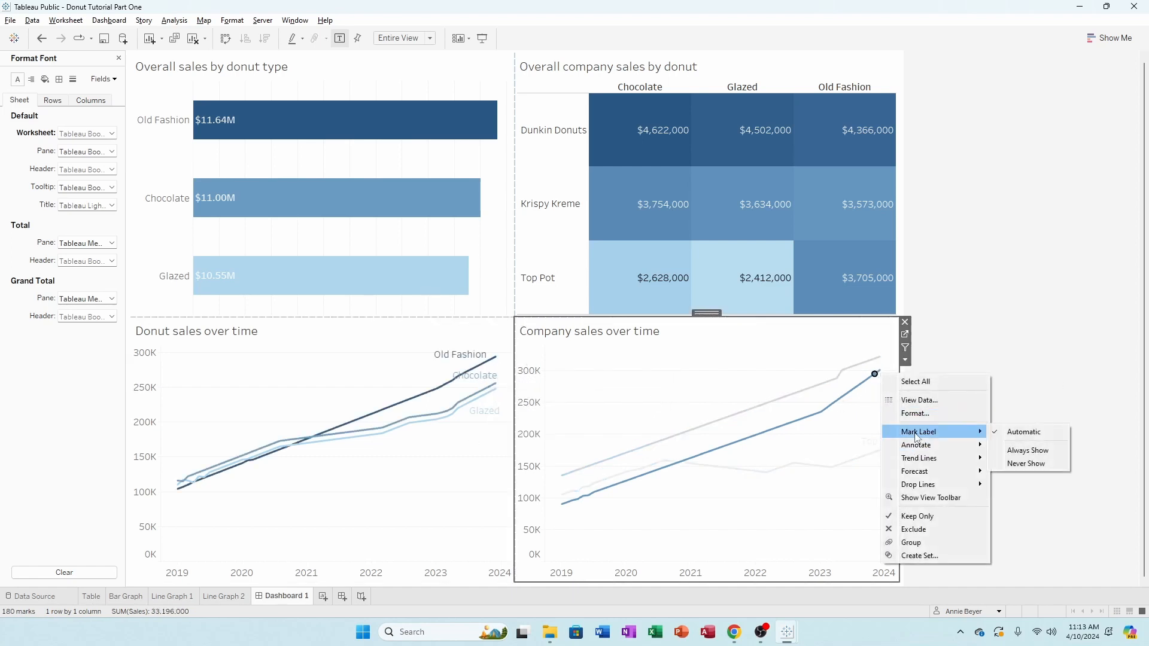
{"action": "left_click", "coordinate": [1026, 450]}
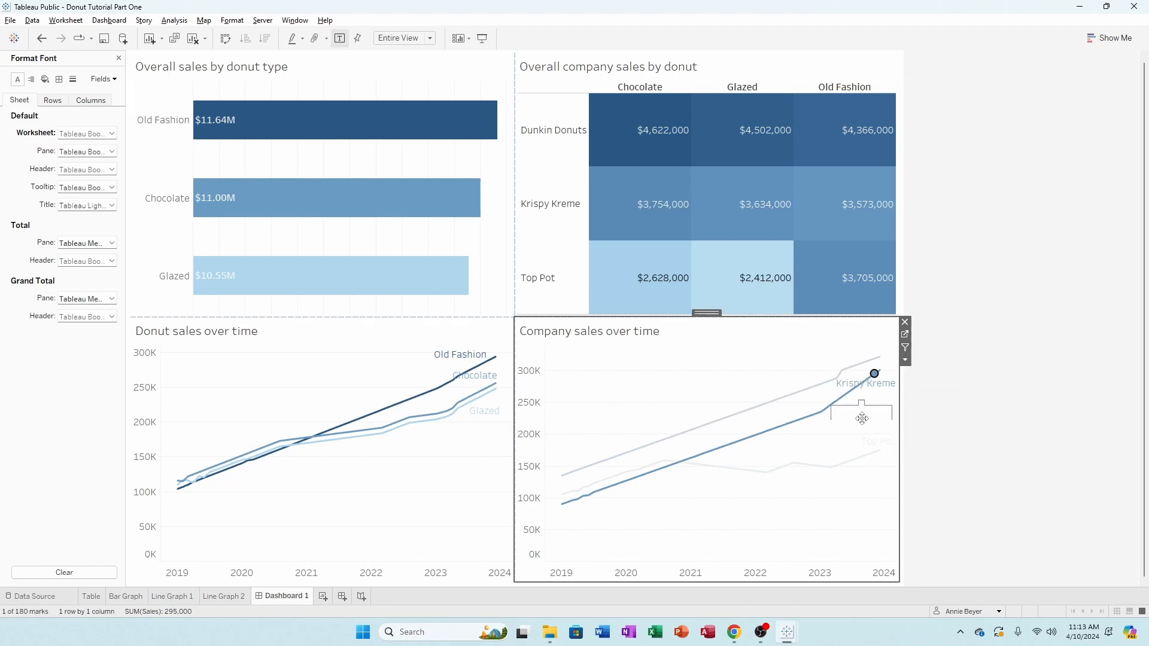
Set the mark label near the end of the Dunkin Donuts line to Always Show and shift it left, above the line
{"action": "right_click", "coordinate": [876, 360]}
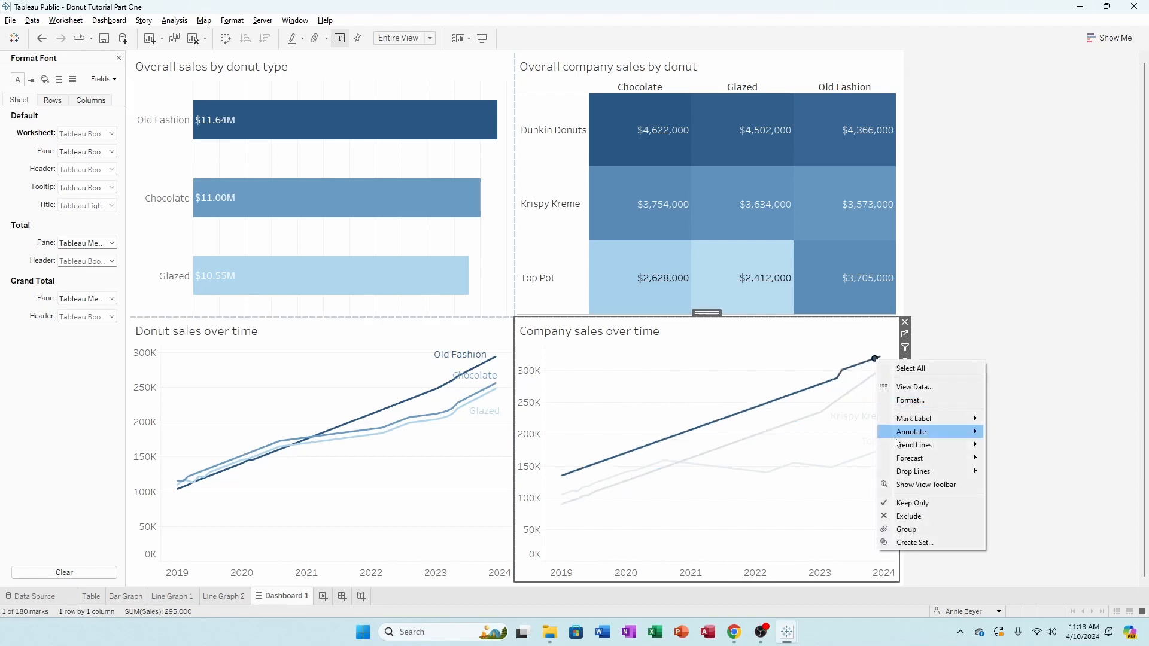
{"action": "mouse_move", "coordinate": [897, 425]}
{"action": "left_click", "coordinate": [1017, 436]}
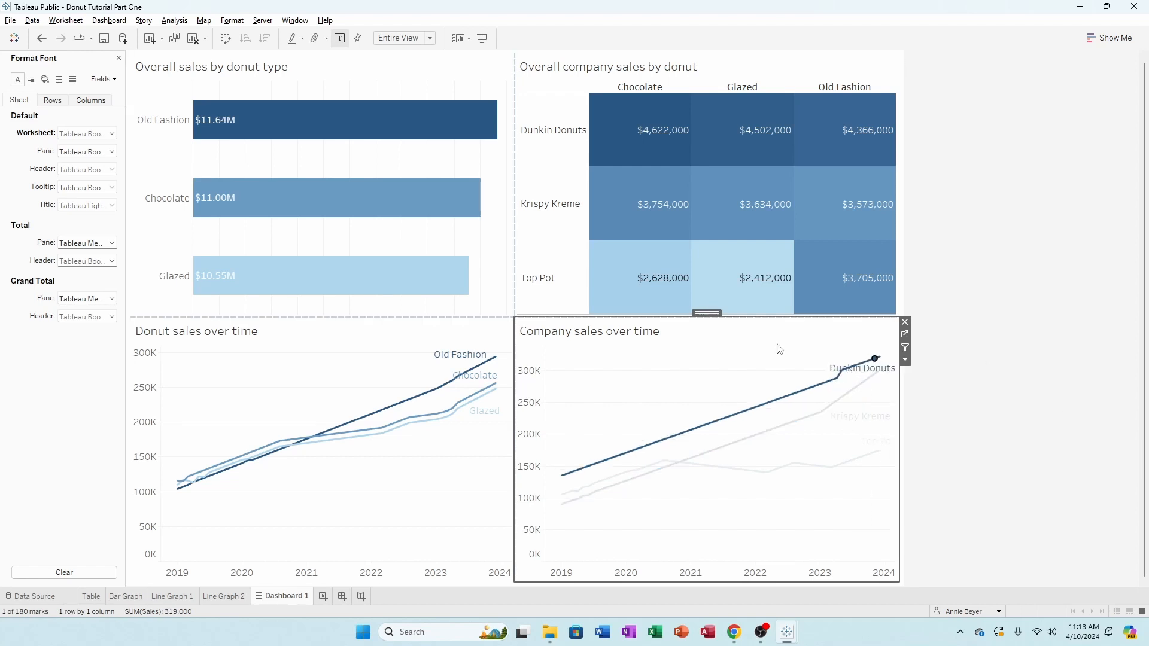
{"action": "left_click_drag", "start_coordinate": [869, 372], "coordinate": [826, 366]}
{"action": "left_click", "coordinate": [818, 449]}
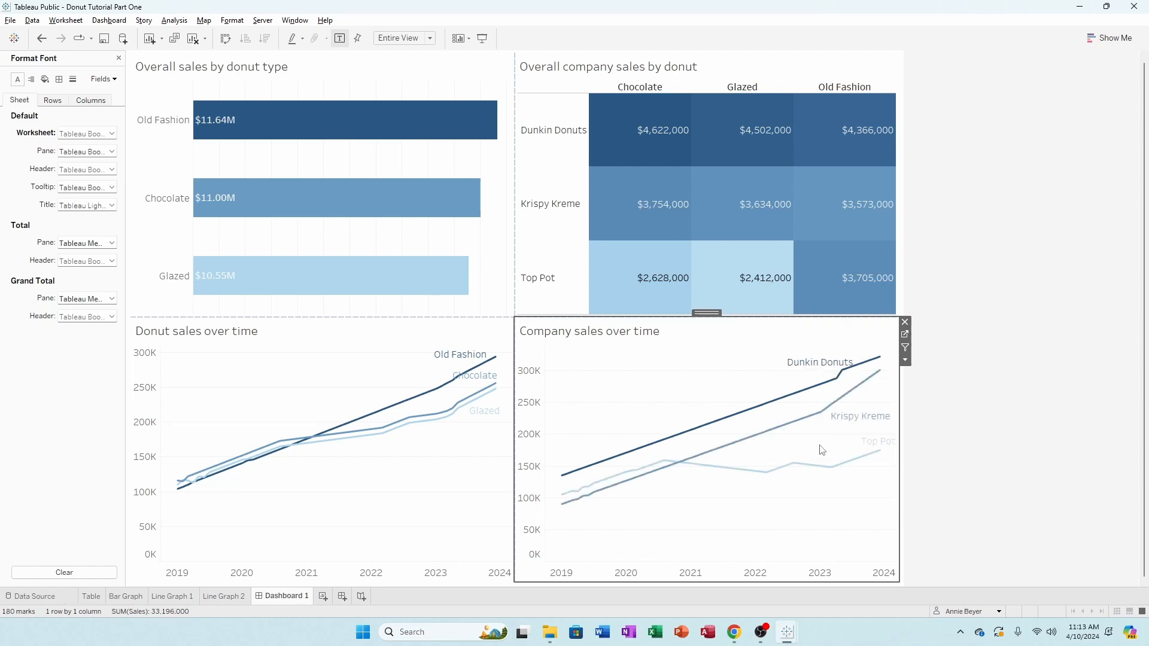
Nudge the Krispy Kreme label slightly up and left, closer to its line, and deselect the mark
{"action": "left_click", "coordinate": [874, 374]}
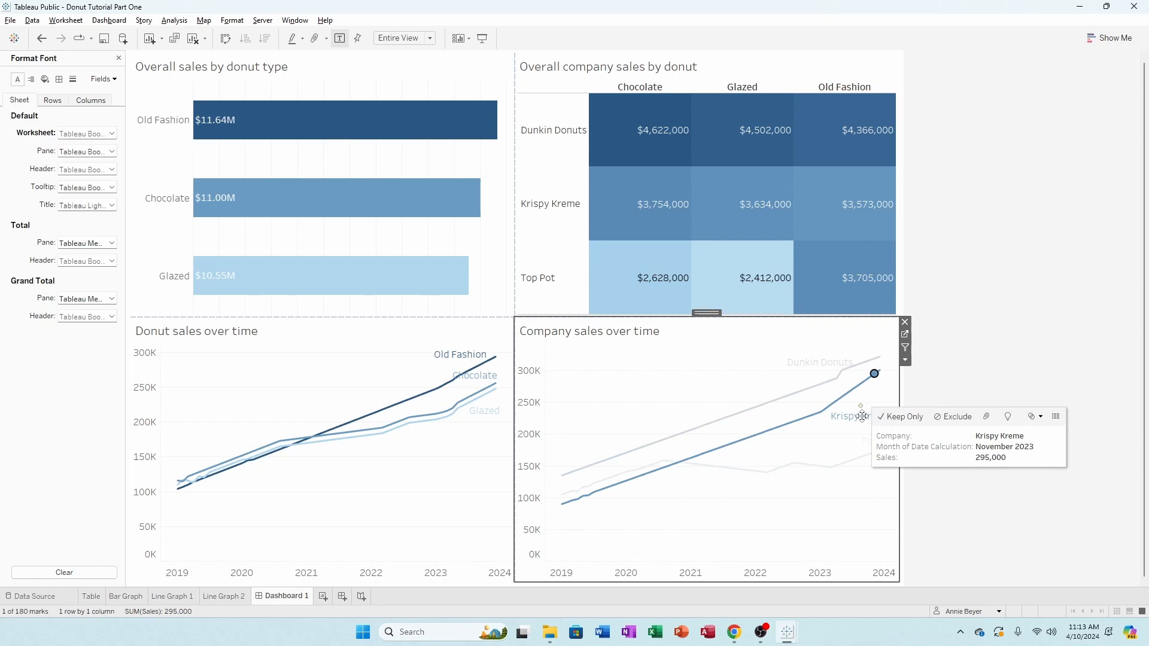
{"action": "left_click_drag", "start_coordinate": [874, 413], "coordinate": [852, 426]}
{"action": "left_click", "coordinate": [856, 442]}
{"action": "left_click", "coordinate": [862, 410]}
{"action": "left_click", "coordinate": [1025, 392]}
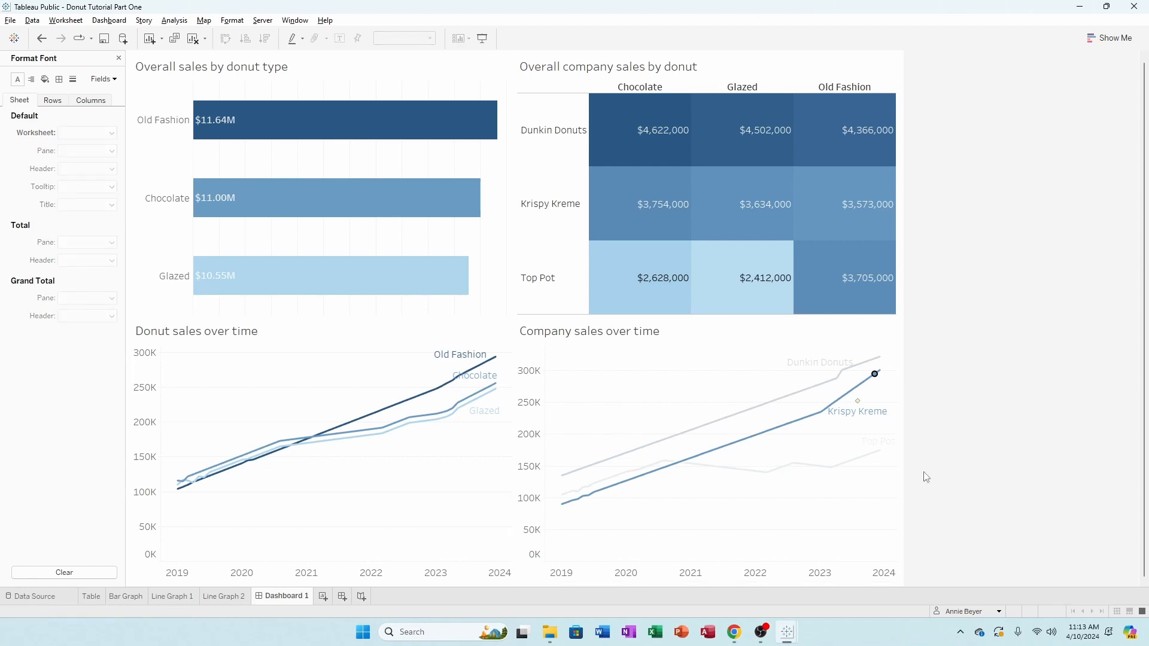
{"action": "left_click", "coordinate": [855, 440]}
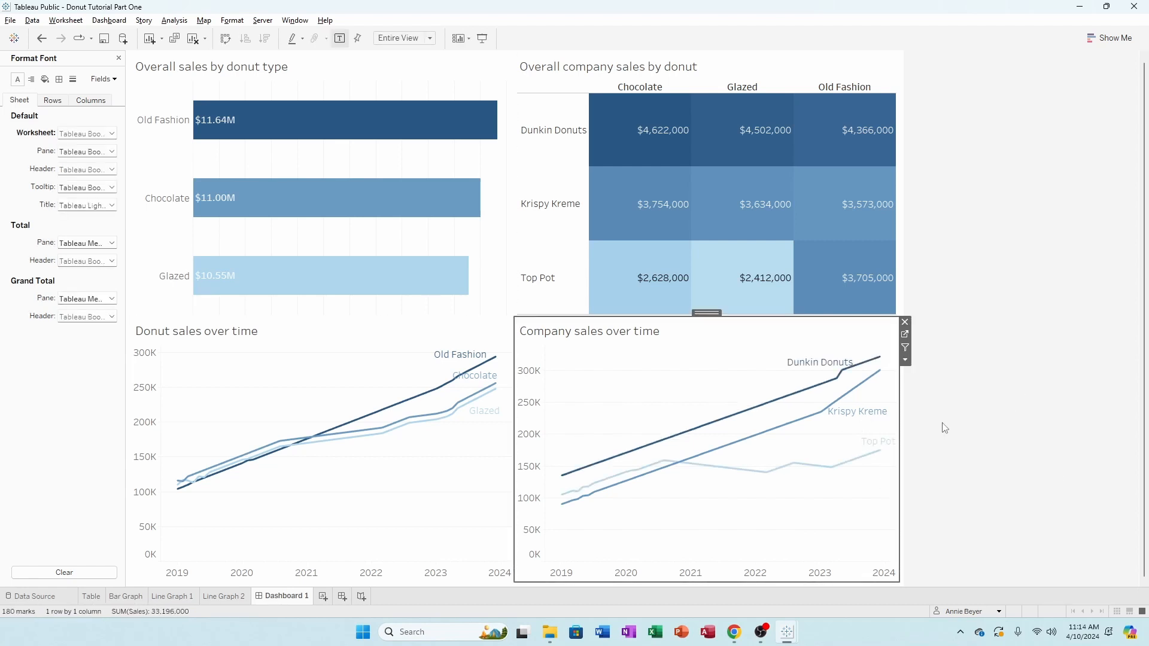
Set the mark label at the end of the Top Pot line to Always Show, shift it slightly left, and deselect the chart
{"action": "left_click", "coordinate": [875, 453]}
{"action": "right_click", "coordinate": [875, 453]}
{"action": "left_click", "coordinate": [875, 453]}
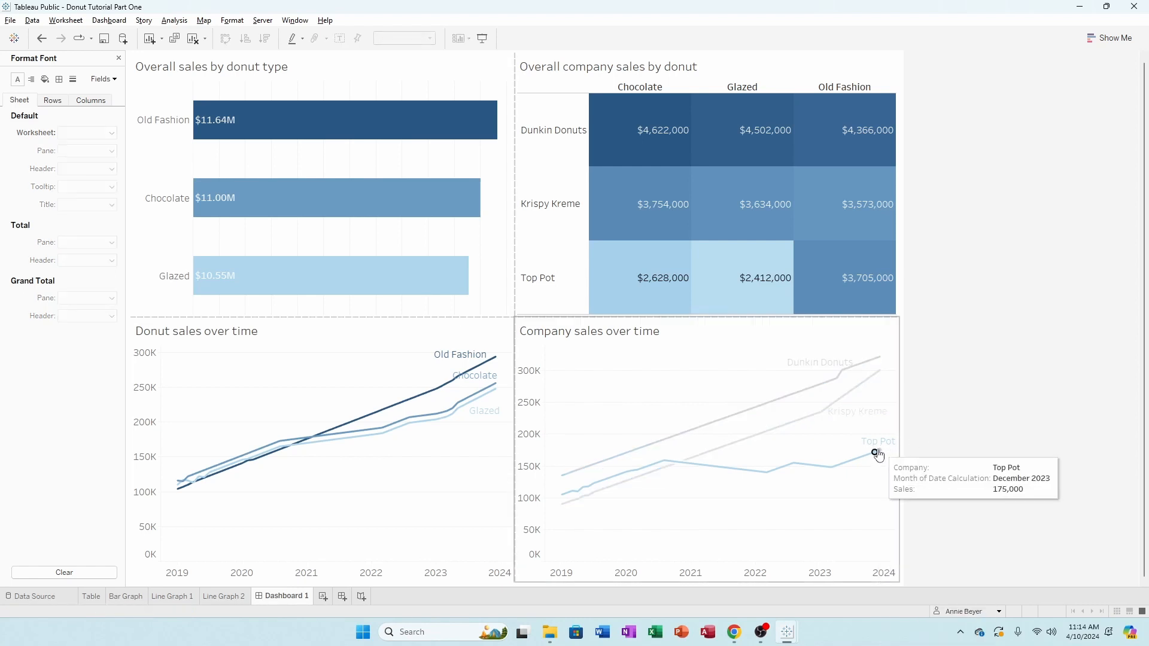
{"action": "right_click", "coordinate": [875, 452]}
{"action": "mouse_move", "coordinate": [910, 511]}
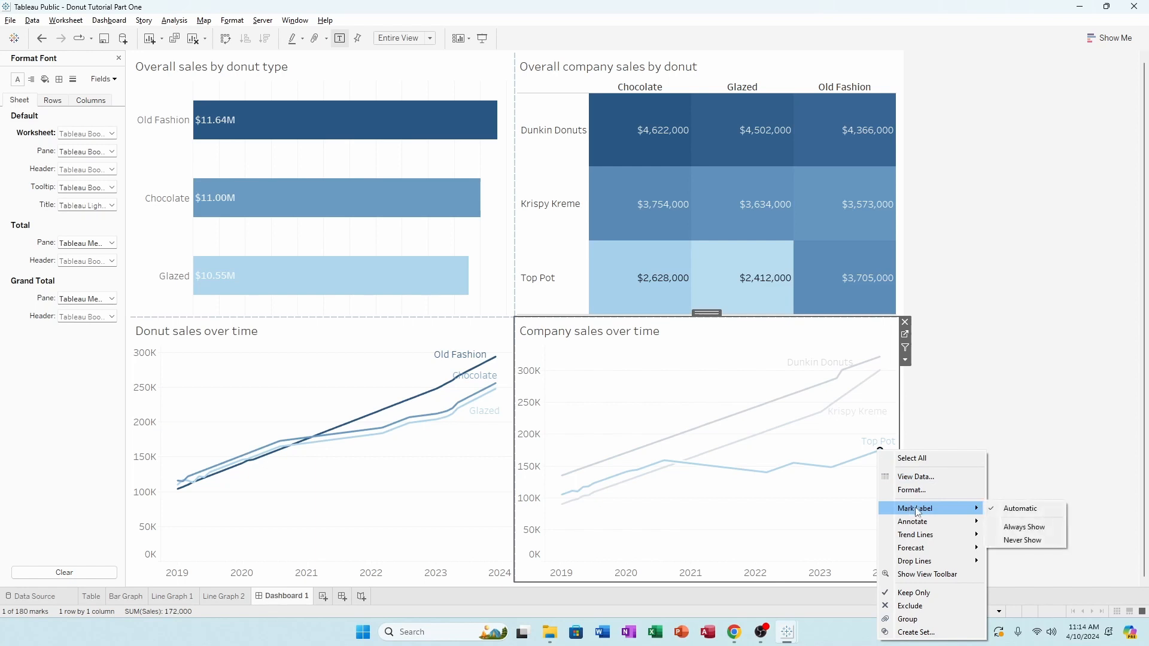
{"action": "left_click", "coordinate": [1011, 521]}
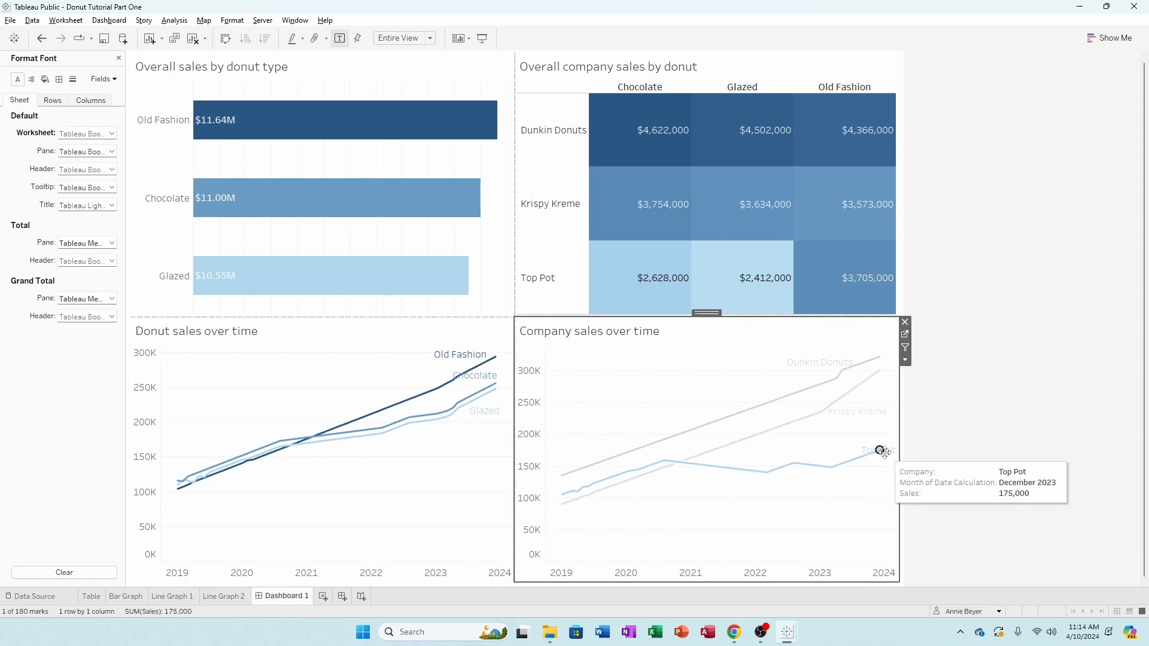
{"action": "left_click_drag", "start_coordinate": [880, 453], "coordinate": [869, 446]}
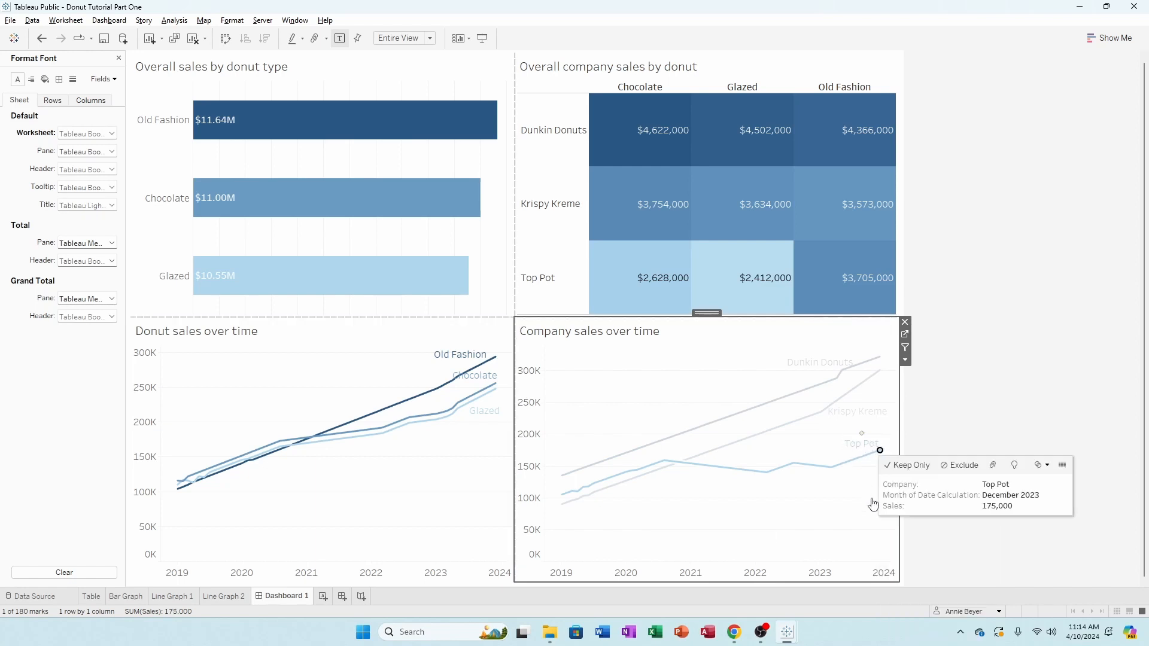
{"action": "left_click", "coordinate": [859, 488]}
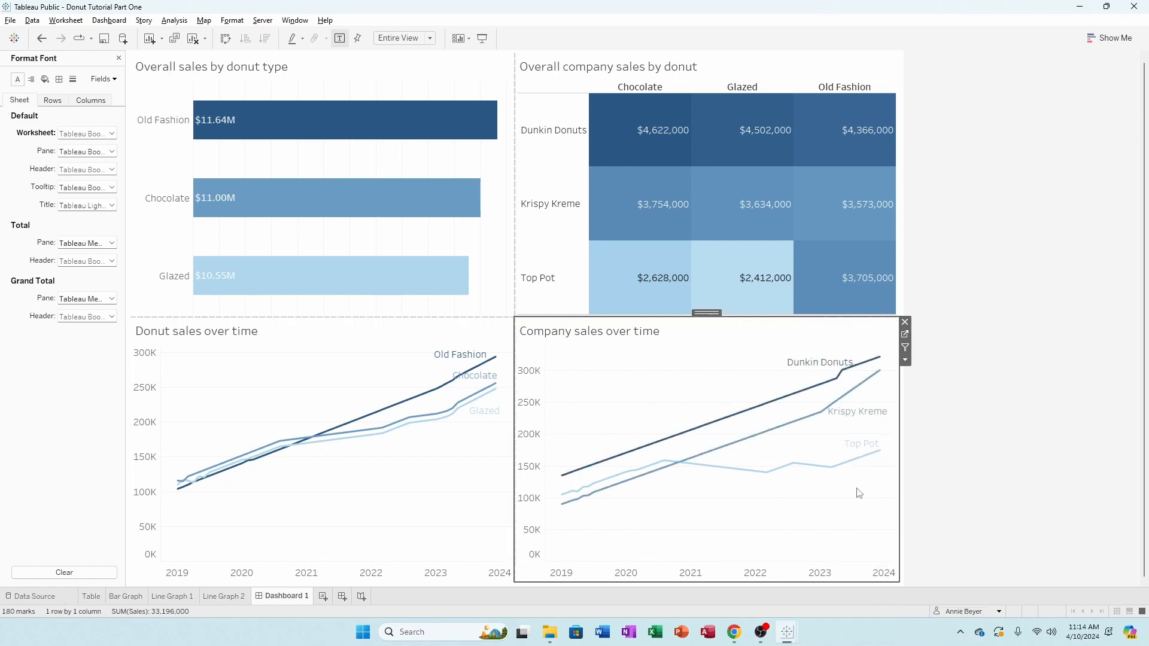
{"action": "left_click", "coordinate": [1094, 495]}
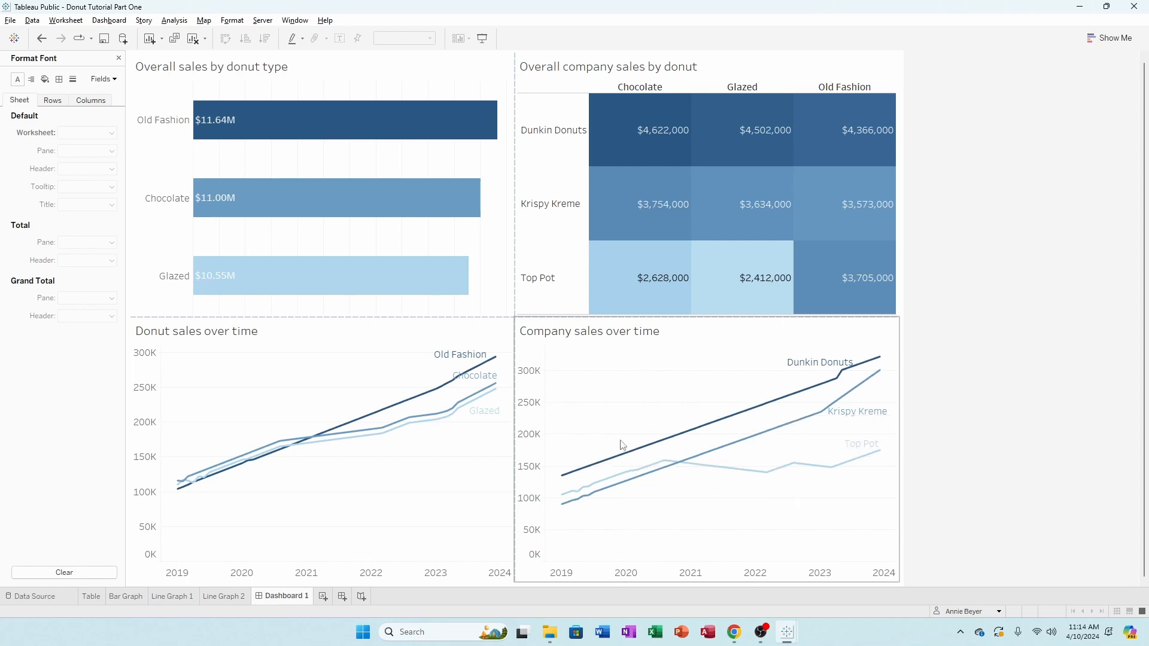
{"action": "mouse_move", "coordinate": [720, 426]}
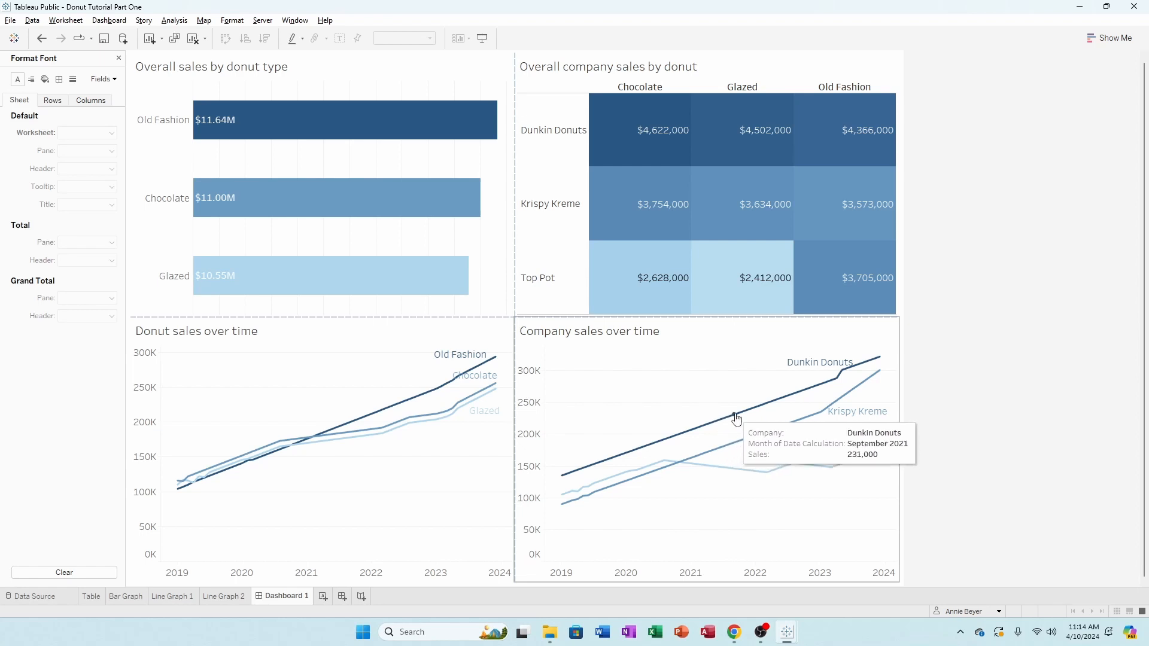
{"action": "mouse_move", "coordinate": [770, 427]}
{"action": "mouse_move", "coordinate": [786, 395]}
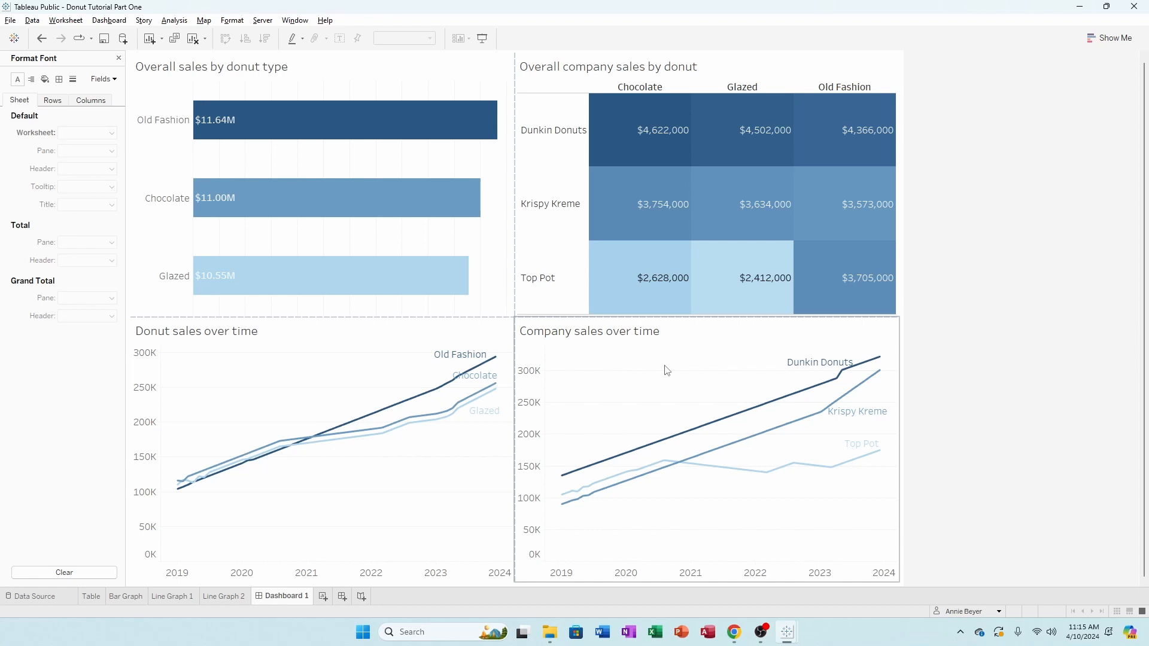
{"action": "left_click", "coordinate": [635, 392]}
{"action": "left_click", "coordinate": [482, 453]}
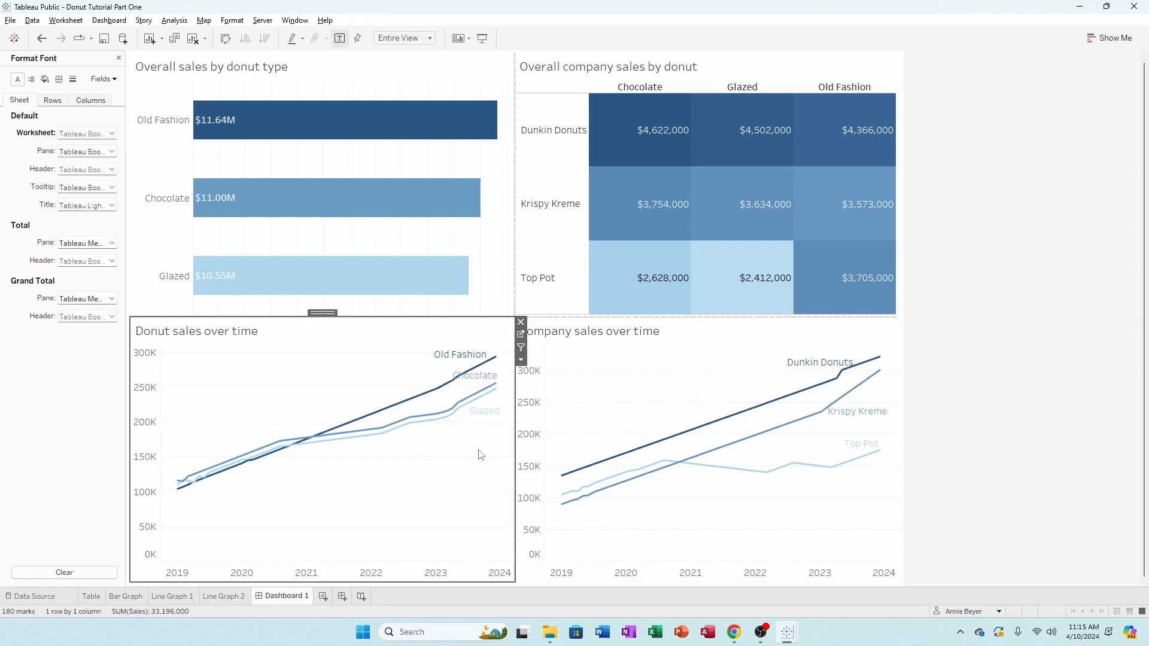
Turn off the grid lines for the whole workbook in the workbook formatting
{"action": "left_click", "coordinate": [494, 258]}
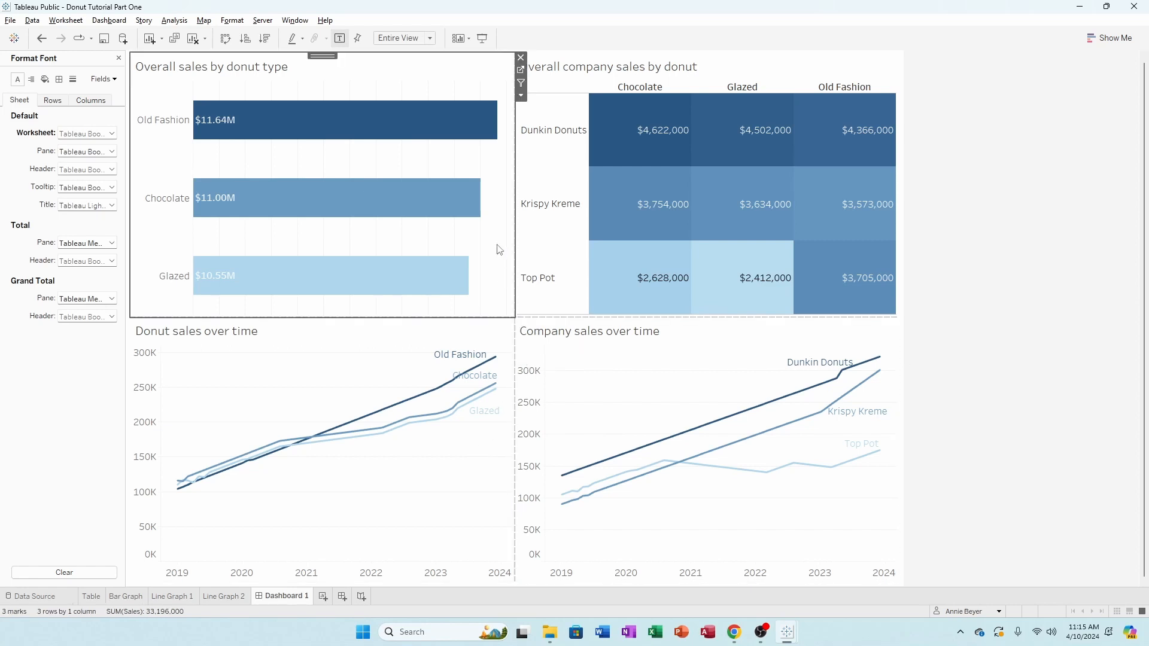
{"action": "left_click", "coordinate": [232, 23]}
{"action": "left_click", "coordinate": [233, 26]}
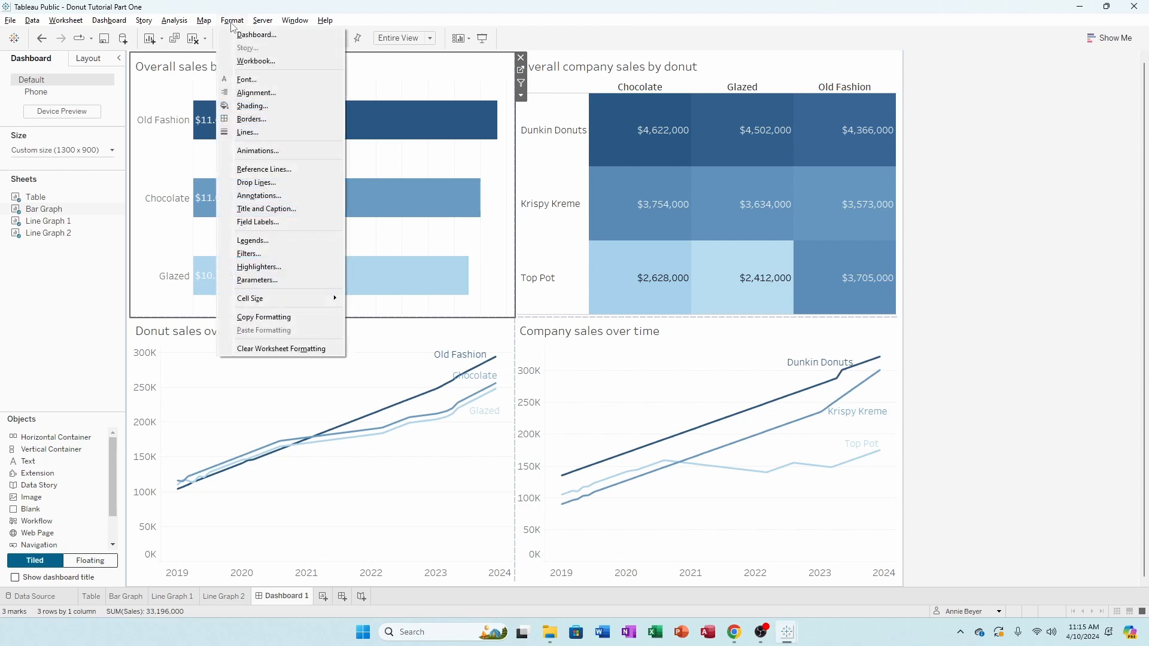
{"action": "left_click", "coordinate": [254, 62]}
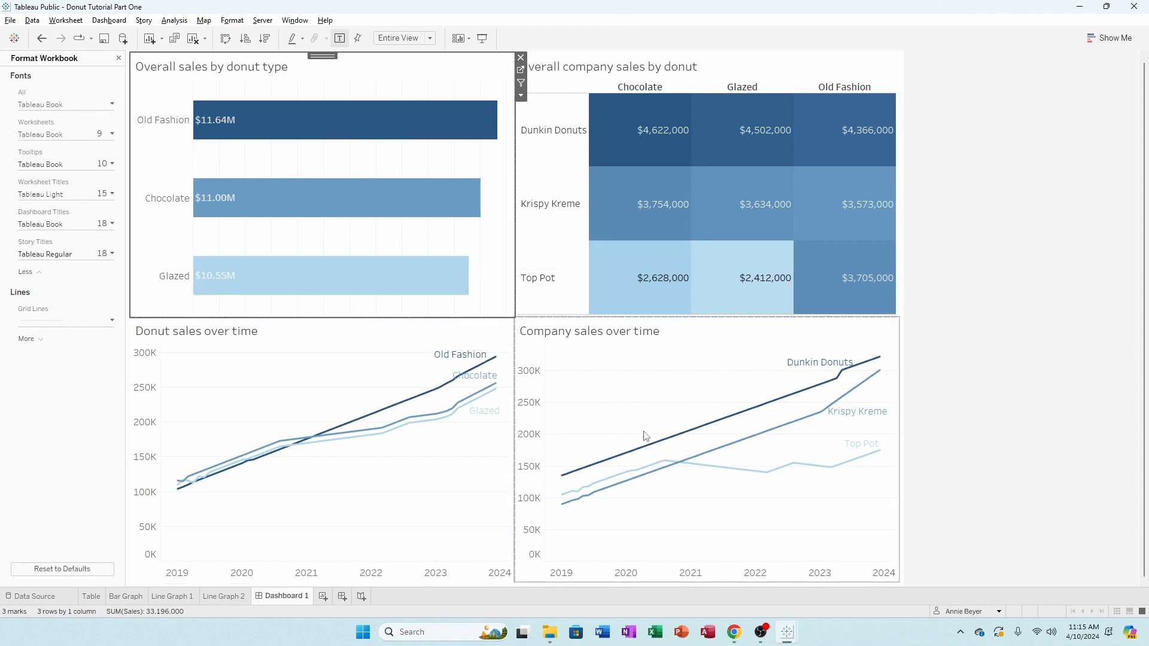
{"action": "left_click", "coordinate": [45, 323]}
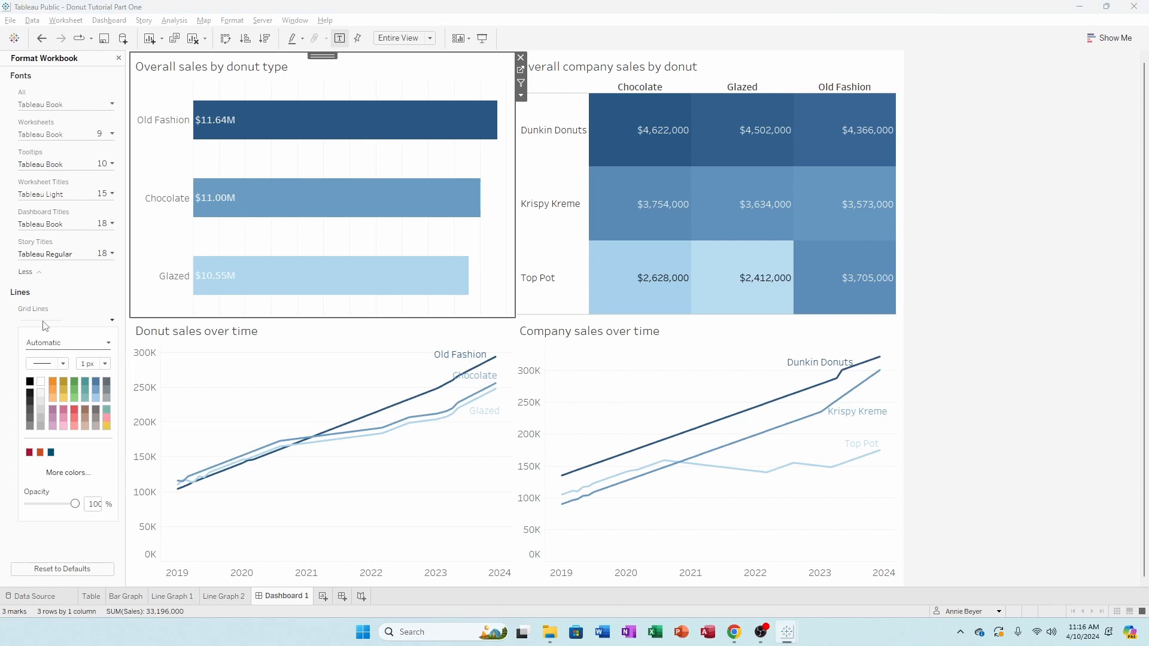
{"action": "left_click", "coordinate": [60, 344]}
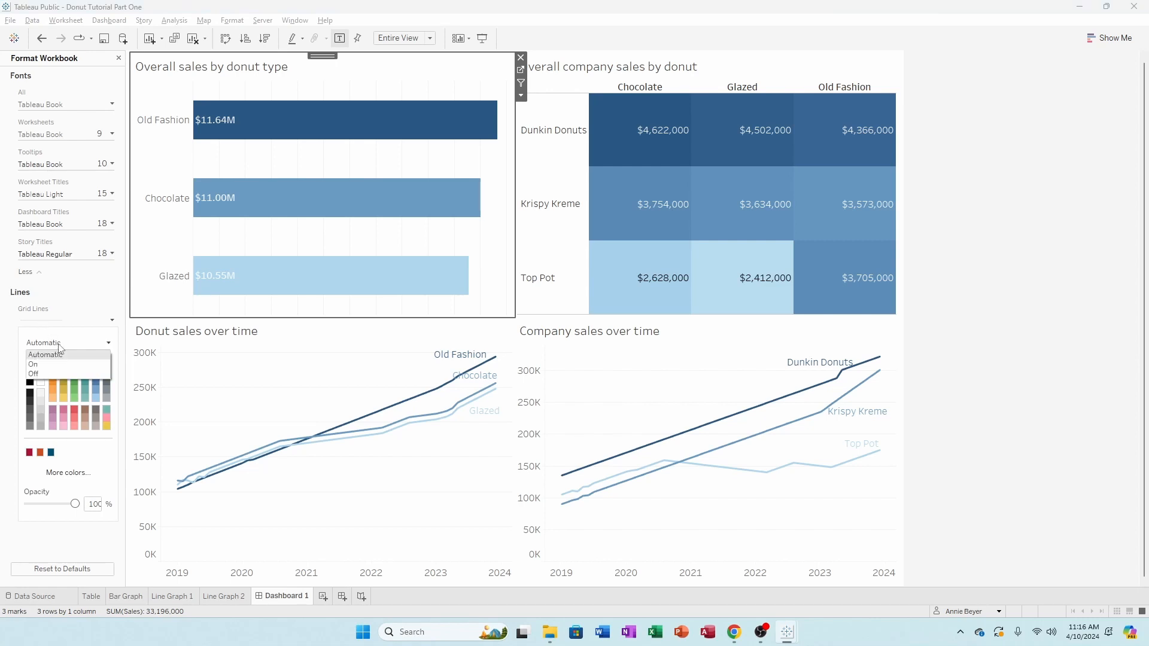
{"action": "left_click", "coordinate": [50, 374]}
{"action": "left_click", "coordinate": [42, 538]}
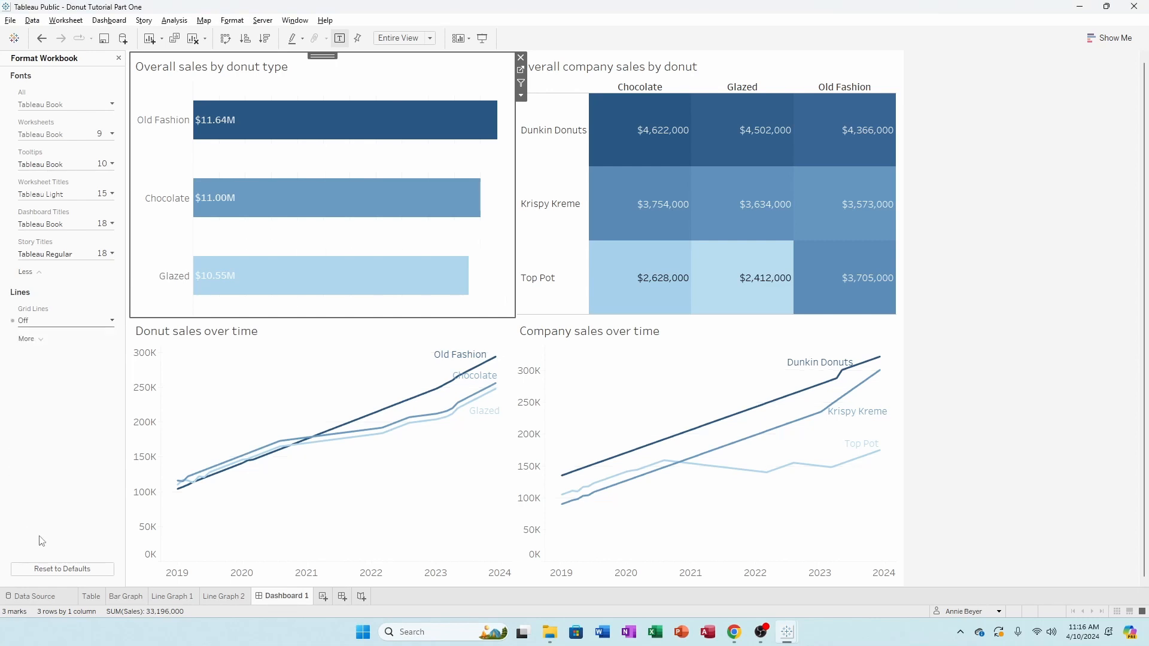
{"action": "left_click", "coordinate": [1131, 352]}
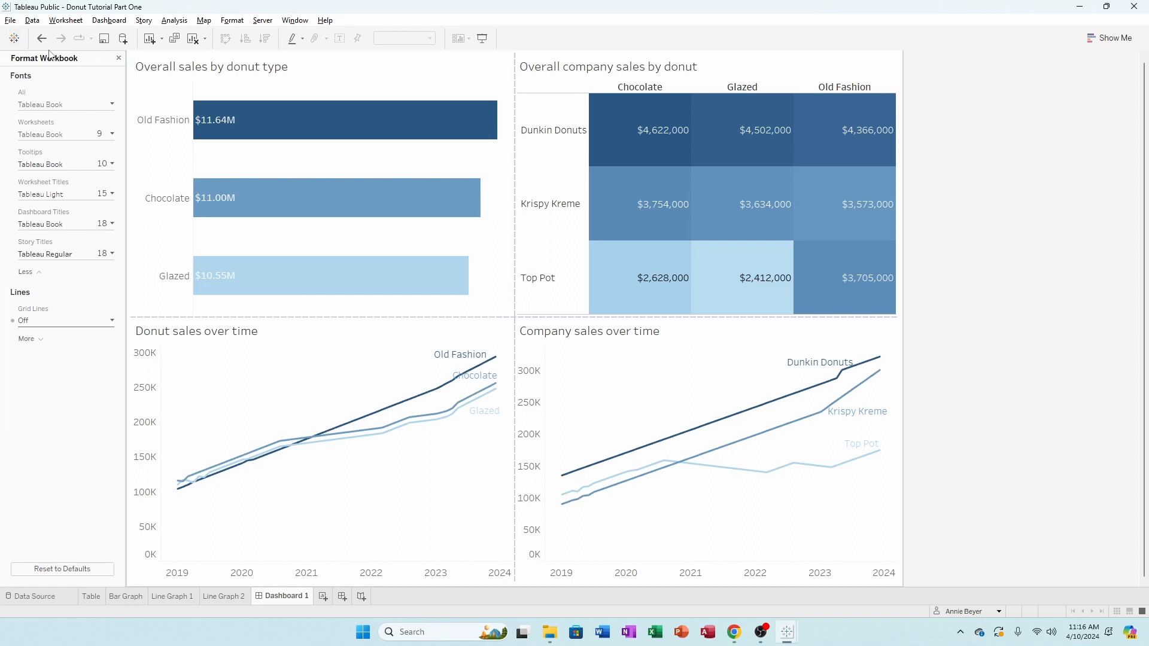
Change the font for all text in the workbook to Franklin Gothic Book
{"action": "left_click", "coordinate": [66, 107]}
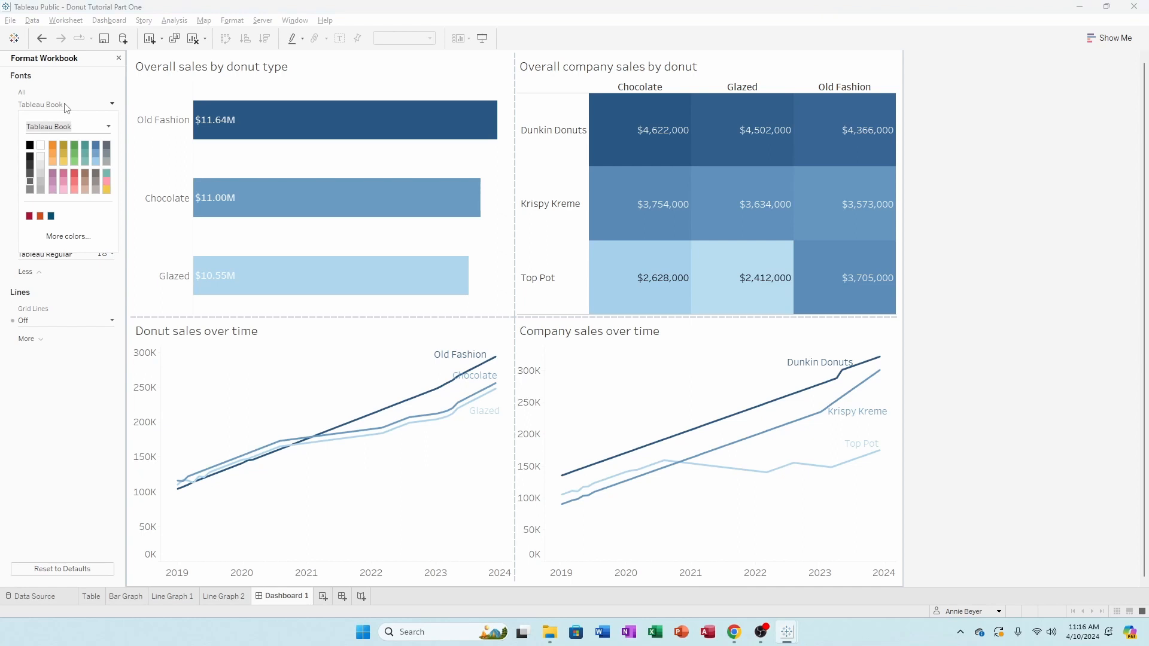
{"action": "left_click", "coordinate": [109, 126]}
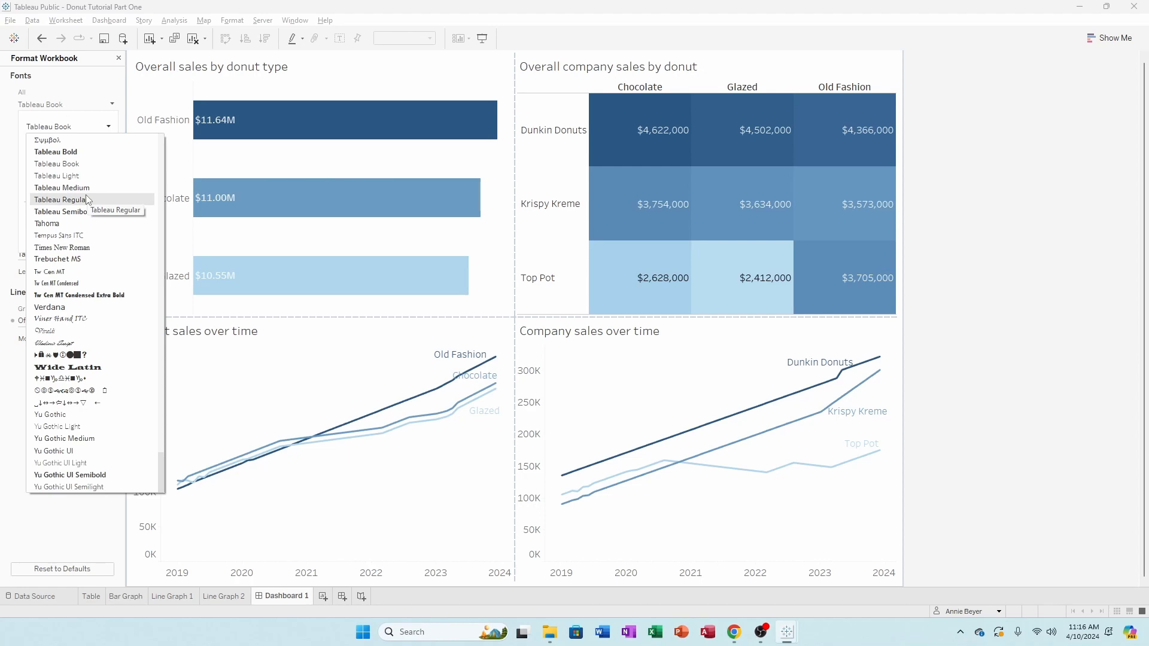
{"action": "scroll", "coordinate": [87, 199], "scroll_direction": "up", "scroll_amount": 20}
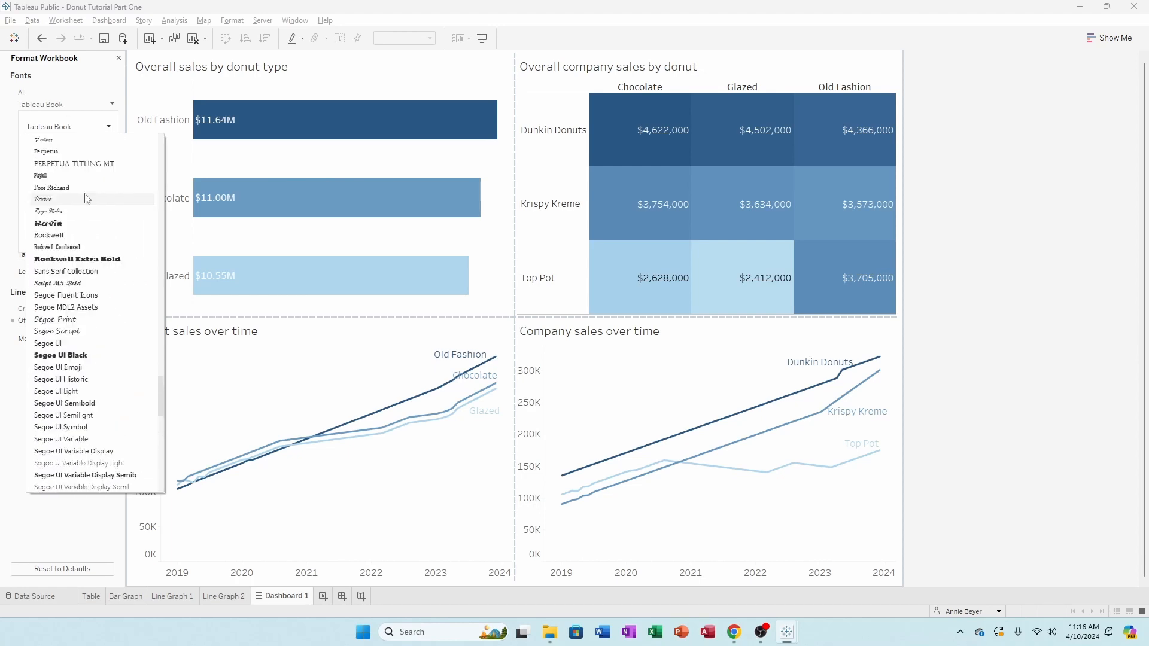
{"action": "scroll", "coordinate": [87, 200], "scroll_direction": "up", "scroll_amount": 20}
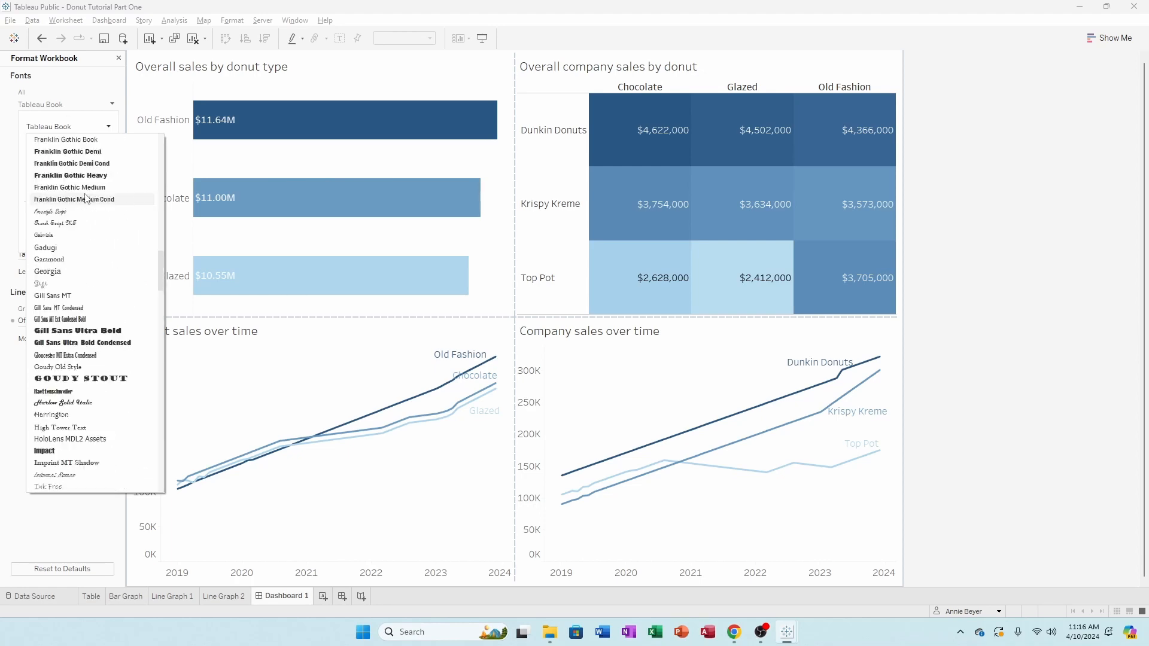
{"action": "scroll", "coordinate": [87, 199], "scroll_direction": "up", "scroll_amount": 3}
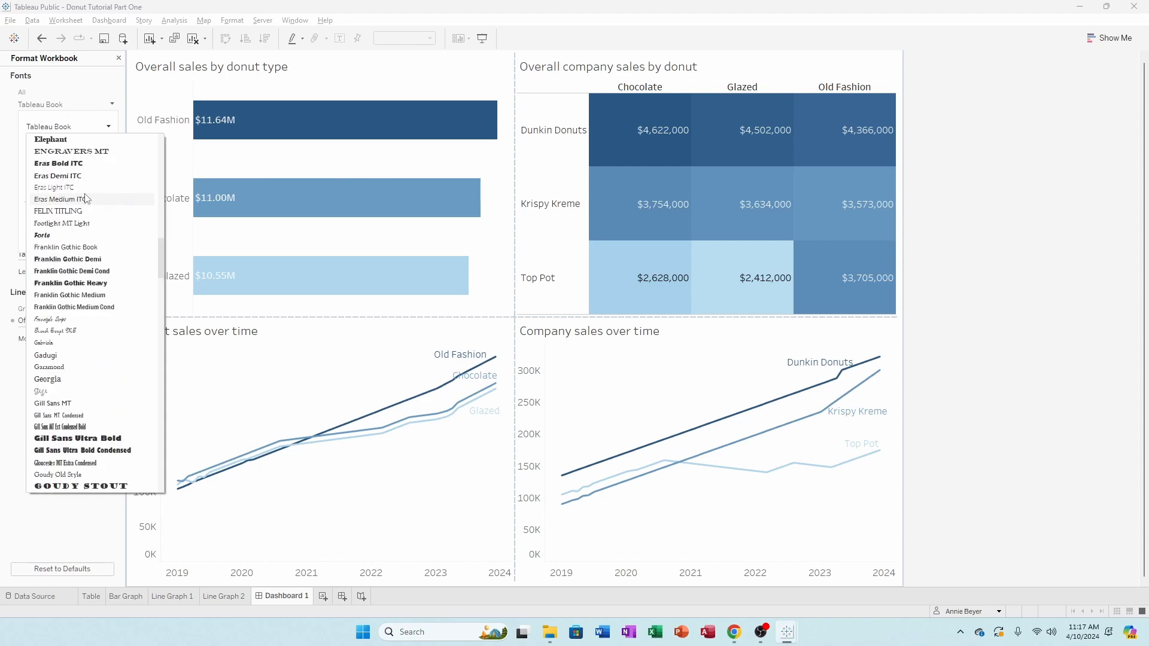
{"action": "left_click", "coordinate": [91, 248]}
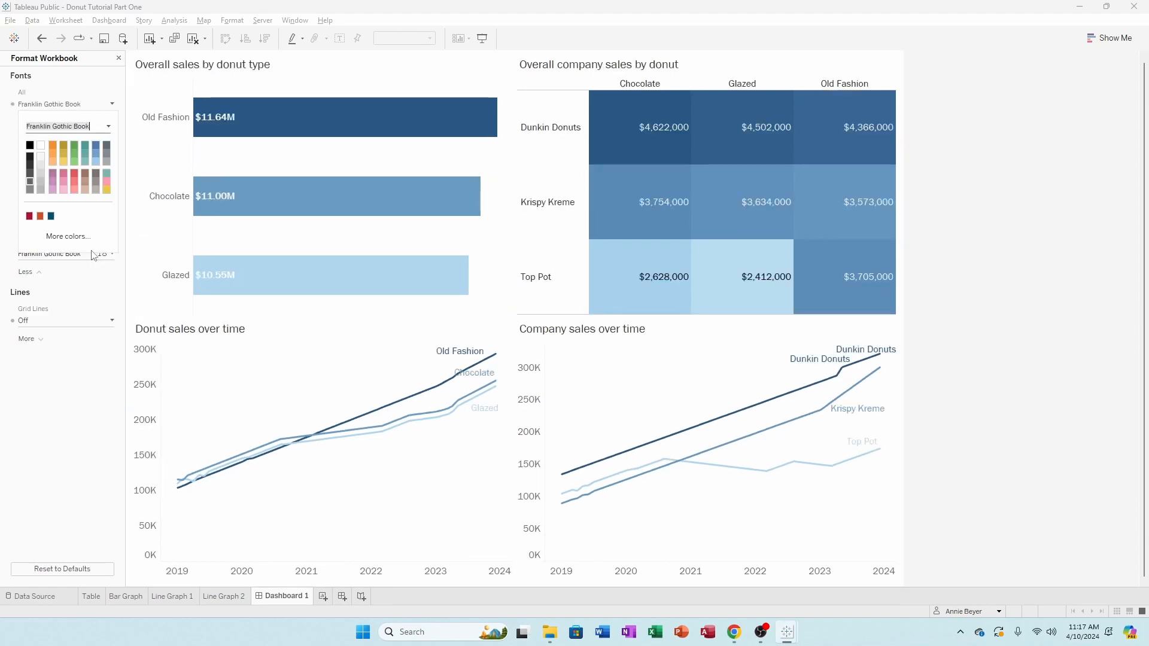
{"action": "left_click", "coordinate": [94, 353]}
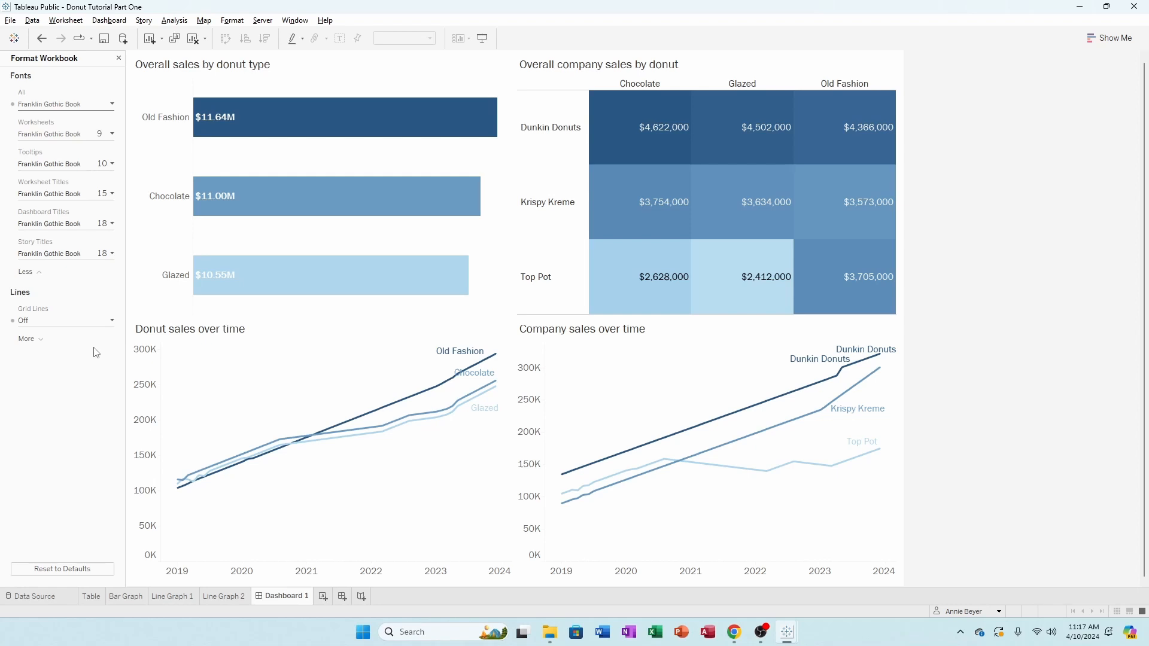
Set the mark label of the redundant Dunkin Donuts label before the end of its line to Never Show
{"action": "mouse_move", "coordinate": [841, 374]}
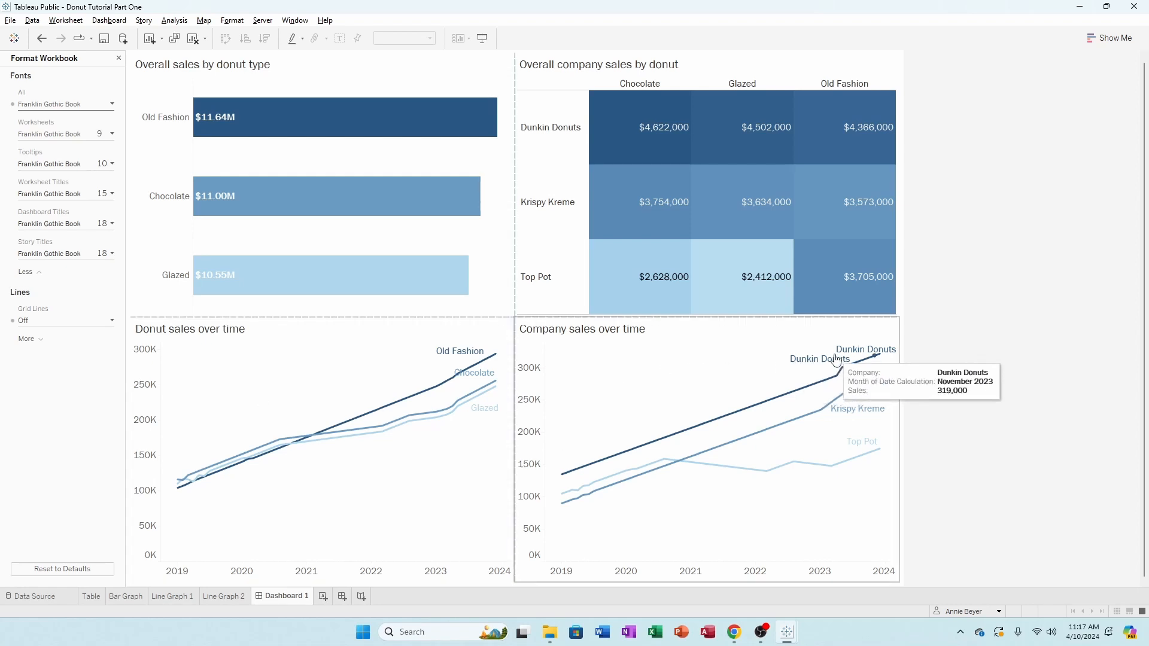
{"action": "left_click", "coordinate": [864, 353]}
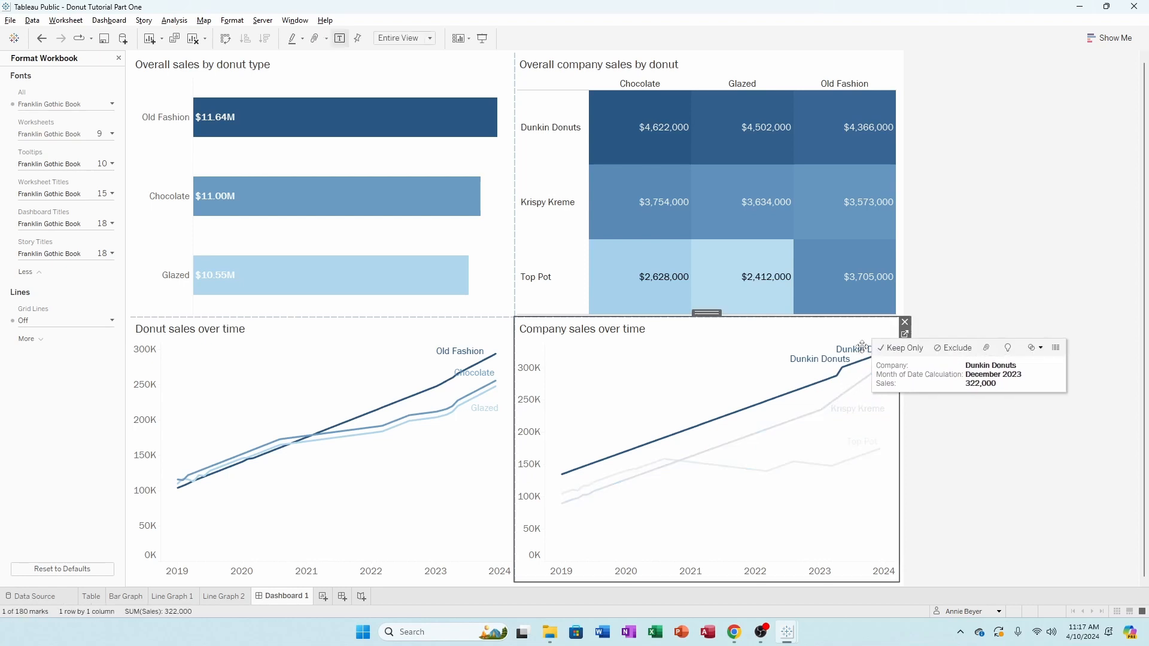
{"action": "right_click", "coordinate": [818, 362]}
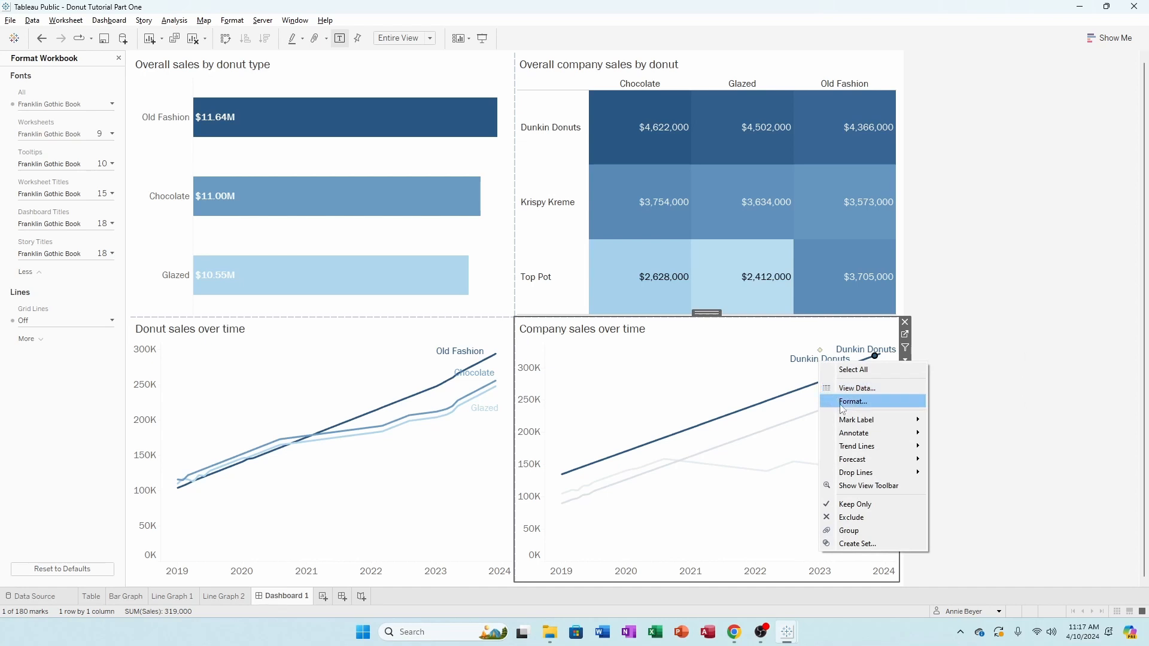
{"action": "mouse_move", "coordinate": [902, 420]}
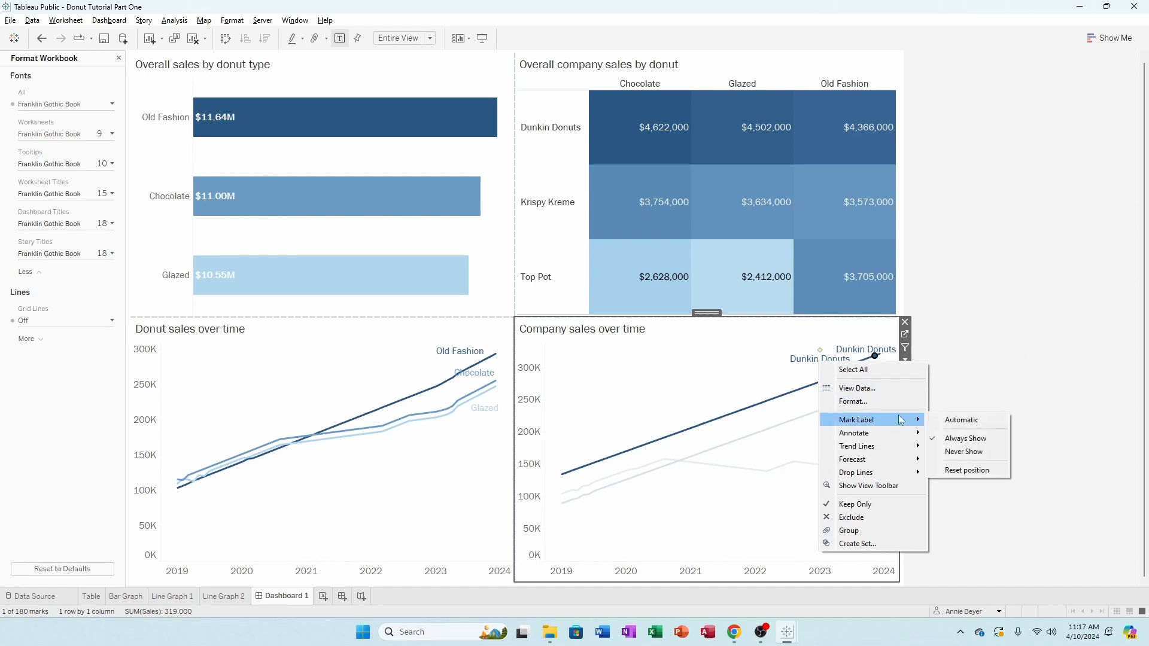
{"action": "left_click", "coordinate": [962, 452]}
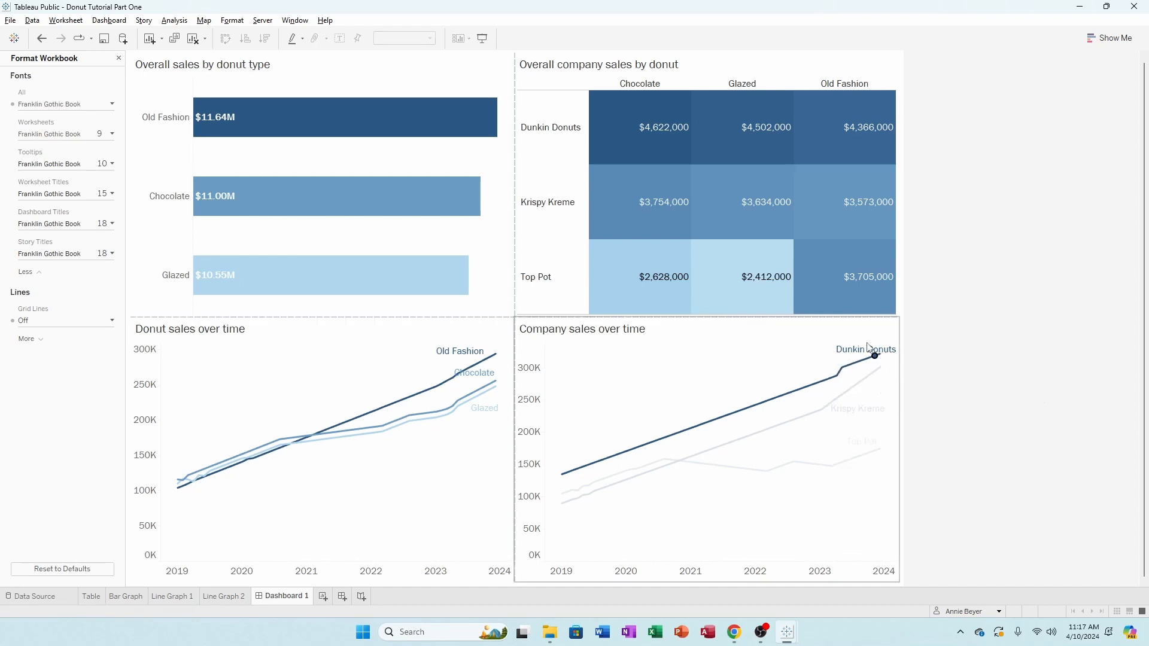
{"action": "left_click", "coordinate": [943, 389]}
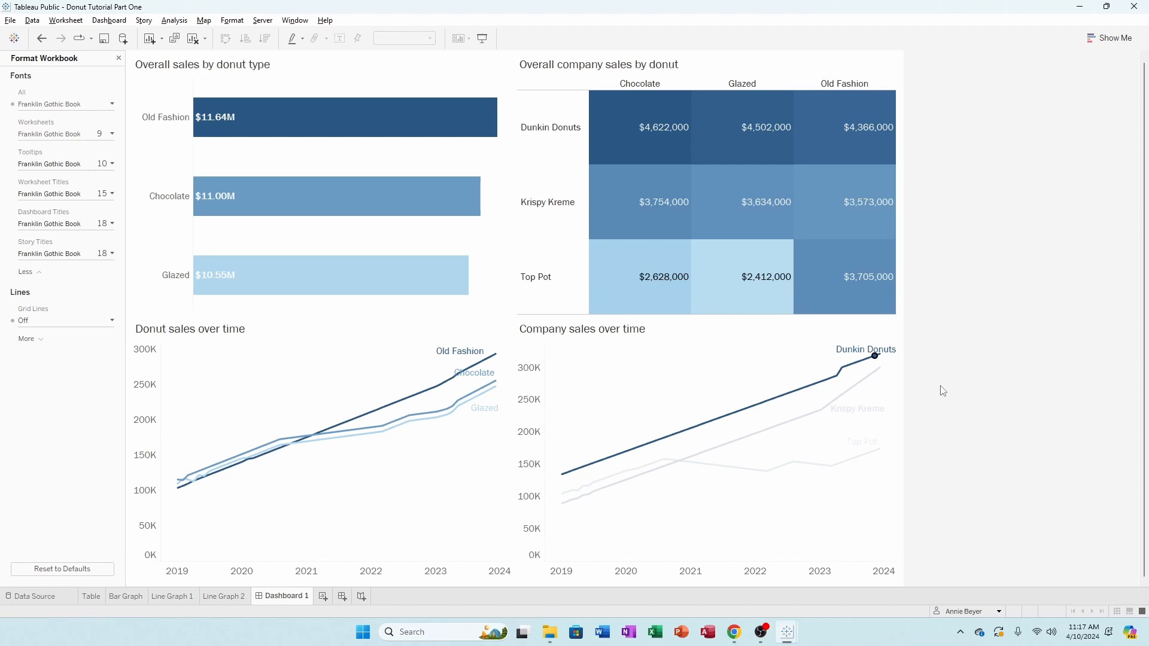
Close the workbook formatting and clear the mark selection in the Company sales over time chart
{"action": "left_click", "coordinate": [119, 58]}
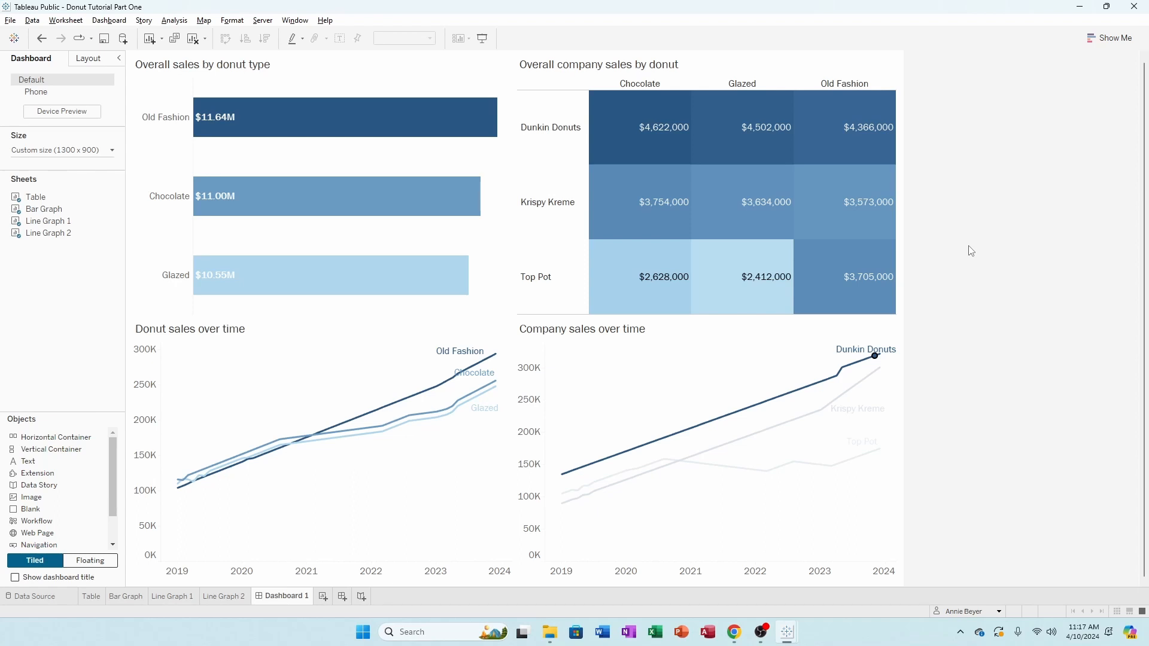
{"action": "left_click", "coordinate": [791, 510]}
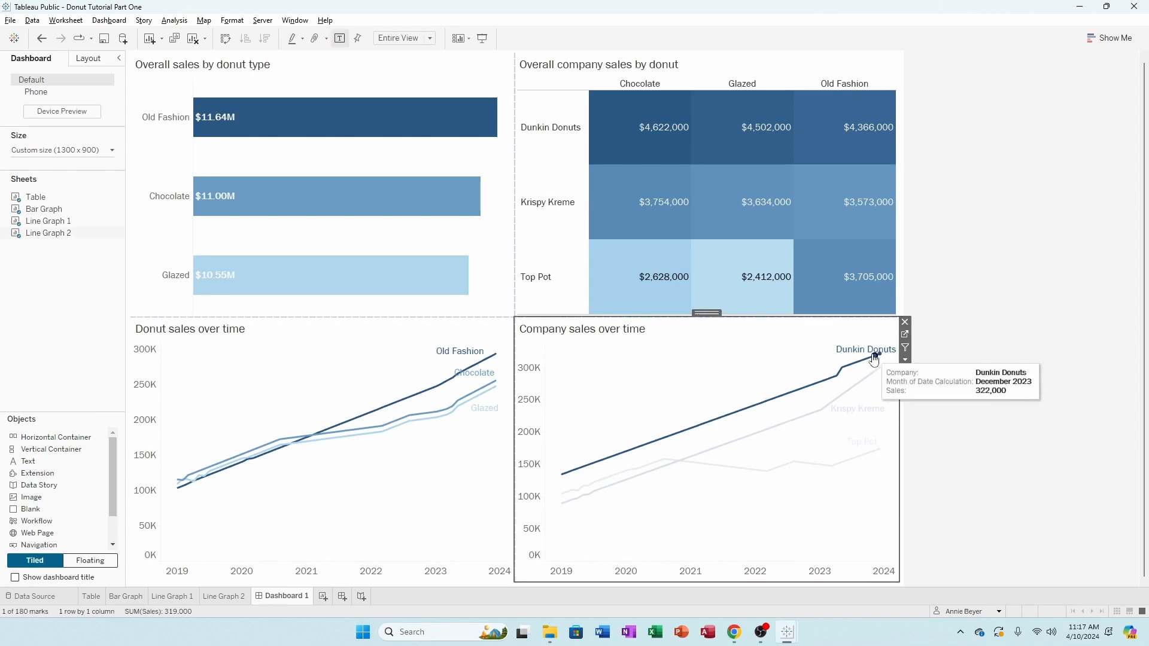
{"action": "left_click", "coordinate": [800, 375]}
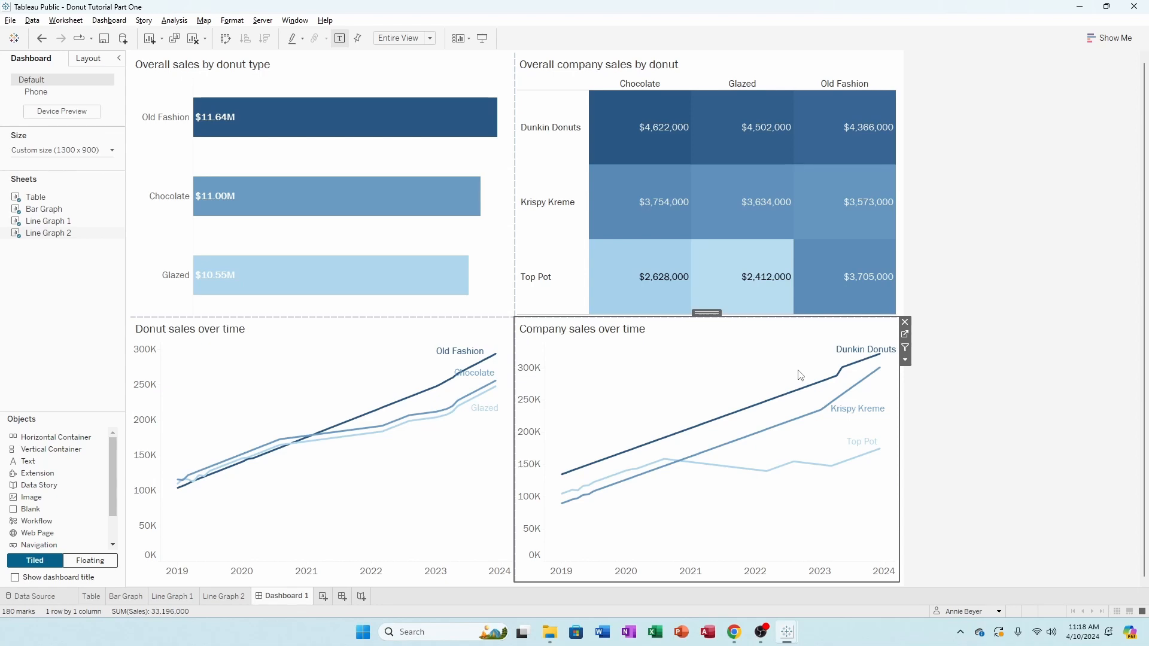
{"action": "key", "text": "alt+Tab"}
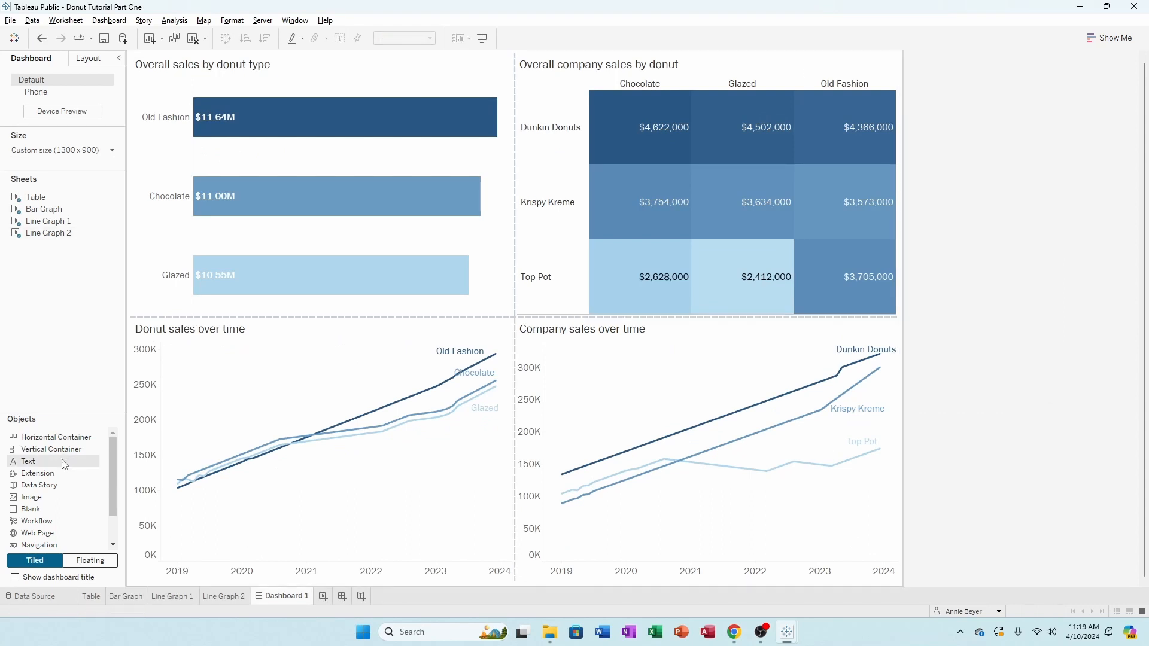
Add a text object across the top of the dashboard reading "Donut Sales (Data Is Fabricated)"
{"action": "left_click_drag", "start_coordinate": [65, 465], "coordinate": [439, 54]}
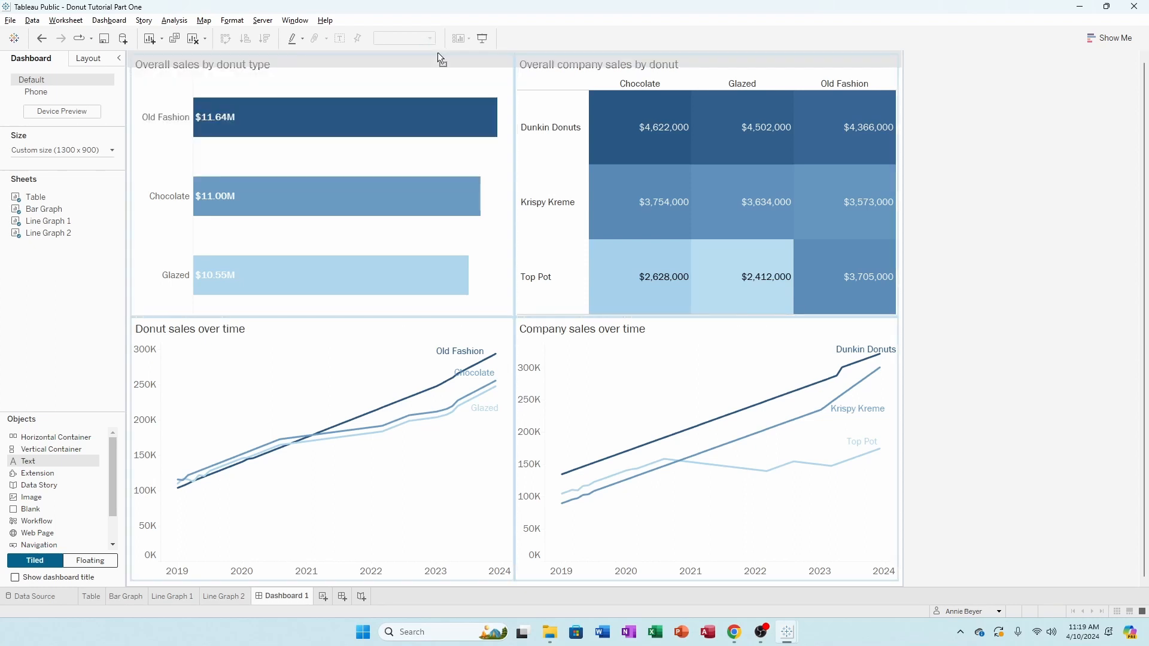
{"action": "left_click_drag", "start_coordinate": [441, 58], "coordinate": [438, 56]}
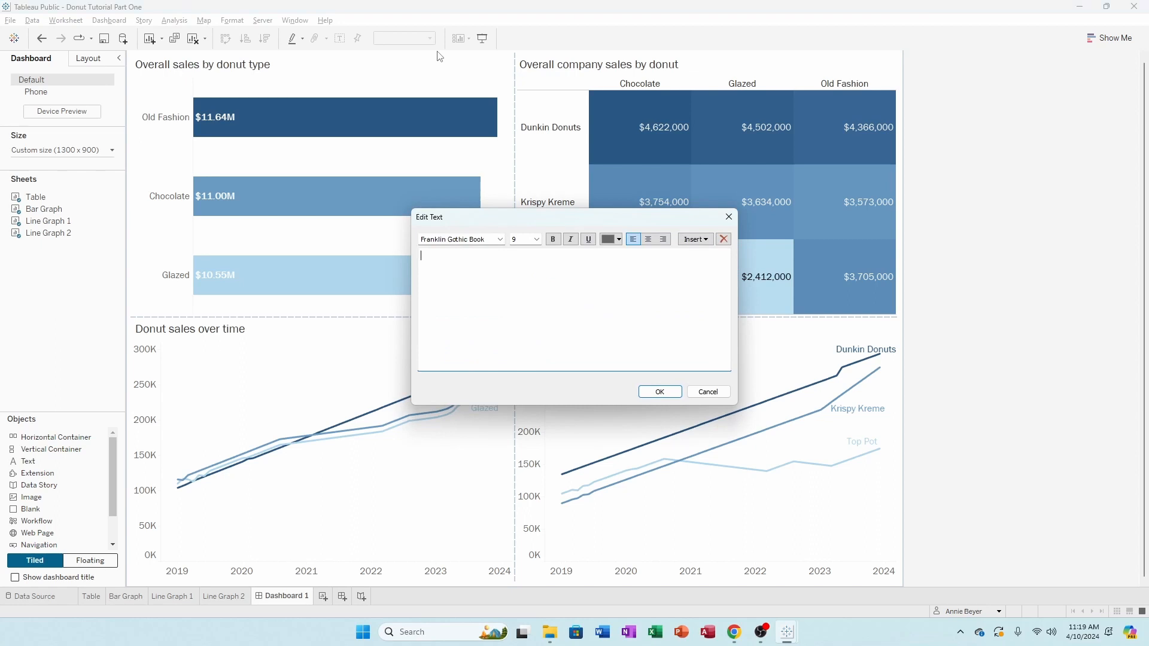
{"action": "type", "text": "Donut Sales"}
{"action": "type", "text": "(Data Is Fabricated"}
Set the title text to size 48 with "(Data Is Fabricated)" at size 24, and apply it to the dashboard
{"action": "key", "text": "ctrl+a"}
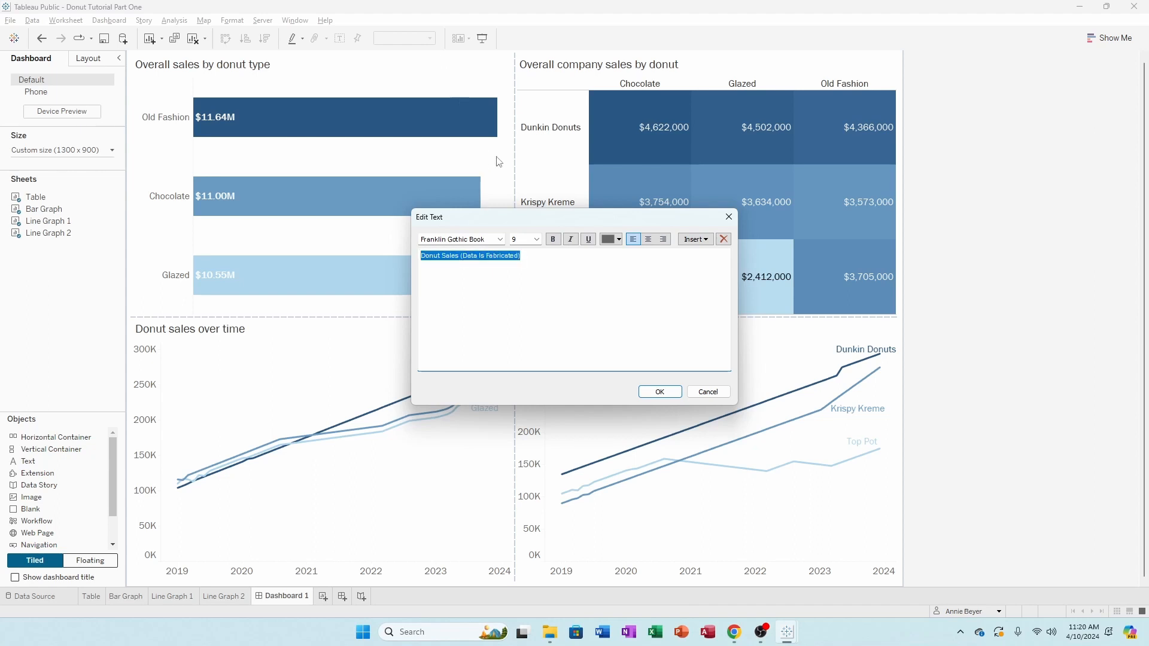
{"action": "left_click", "coordinate": [537, 239]}
{"action": "left_click", "coordinate": [526, 369]}
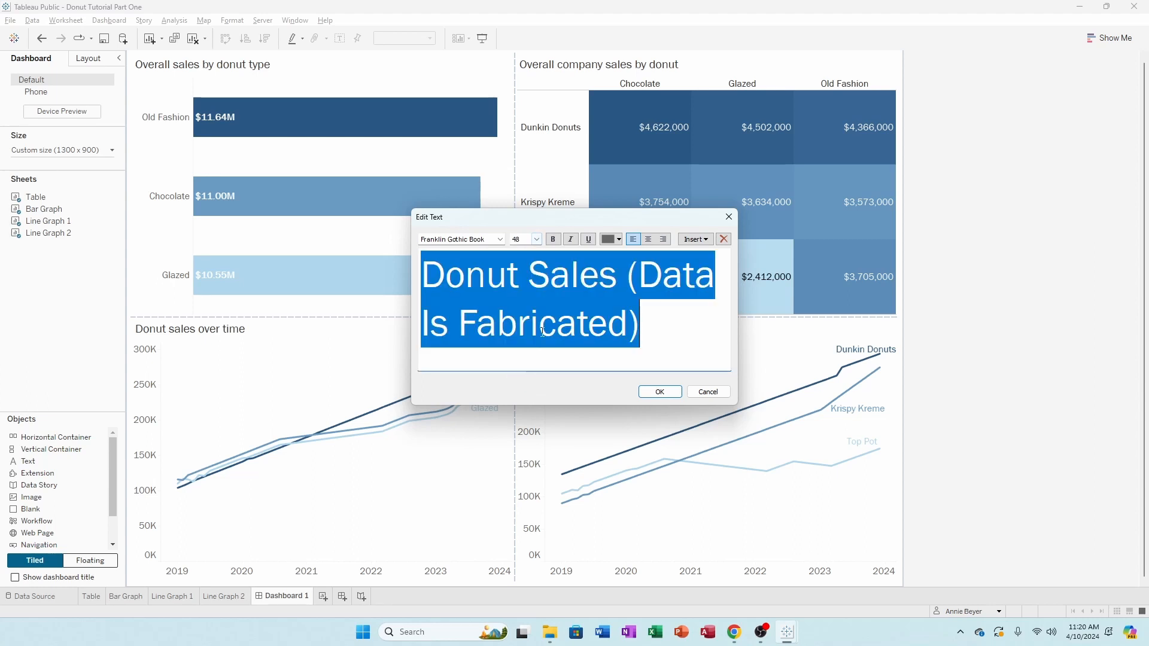
{"action": "left_click", "coordinate": [544, 332]}
{"action": "left_click_drag", "start_coordinate": [629, 274], "coordinate": [681, 321]}
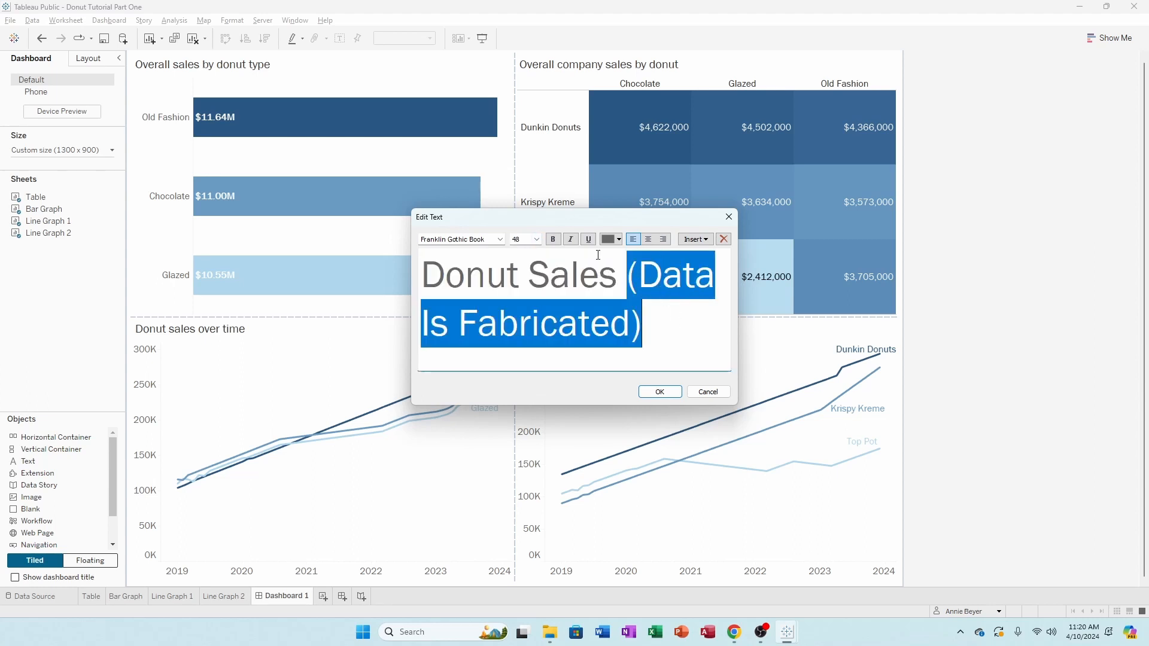
{"action": "left_click", "coordinate": [537, 240]}
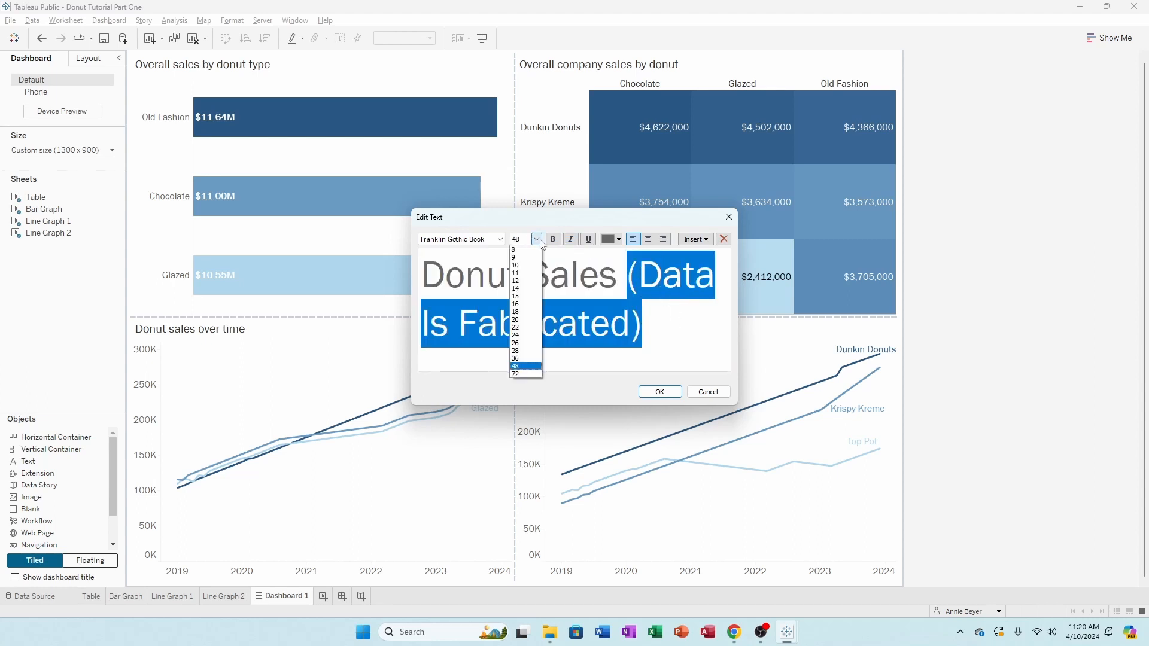
{"action": "left_click", "coordinate": [527, 336]}
{"action": "left_click", "coordinate": [660, 391]}
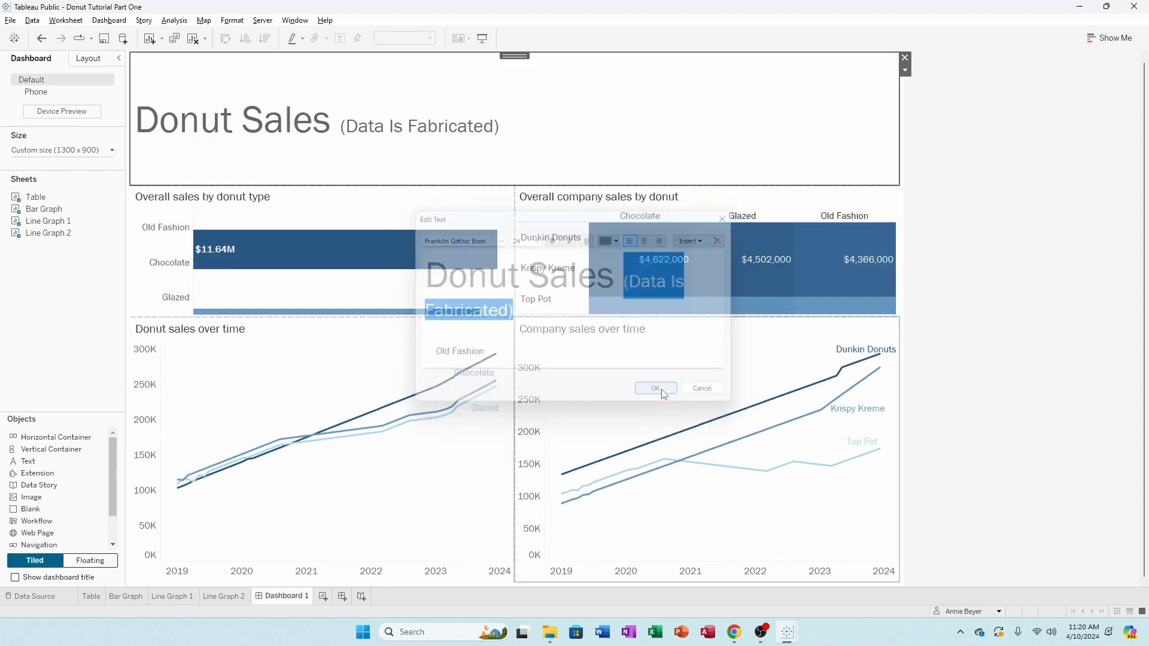
{"action": "left_click", "coordinate": [931, 269]}
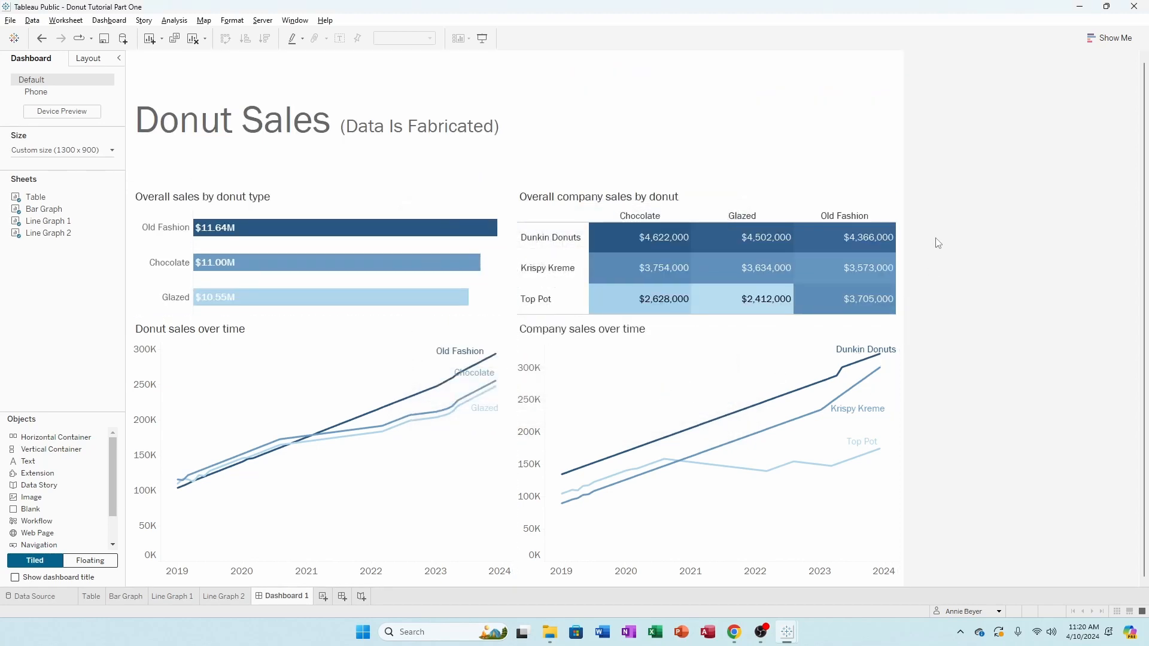
Reduce the title block's height and lower the boundary between the upper and lower charts equally in both columns
{"action": "left_click", "coordinate": [629, 139]}
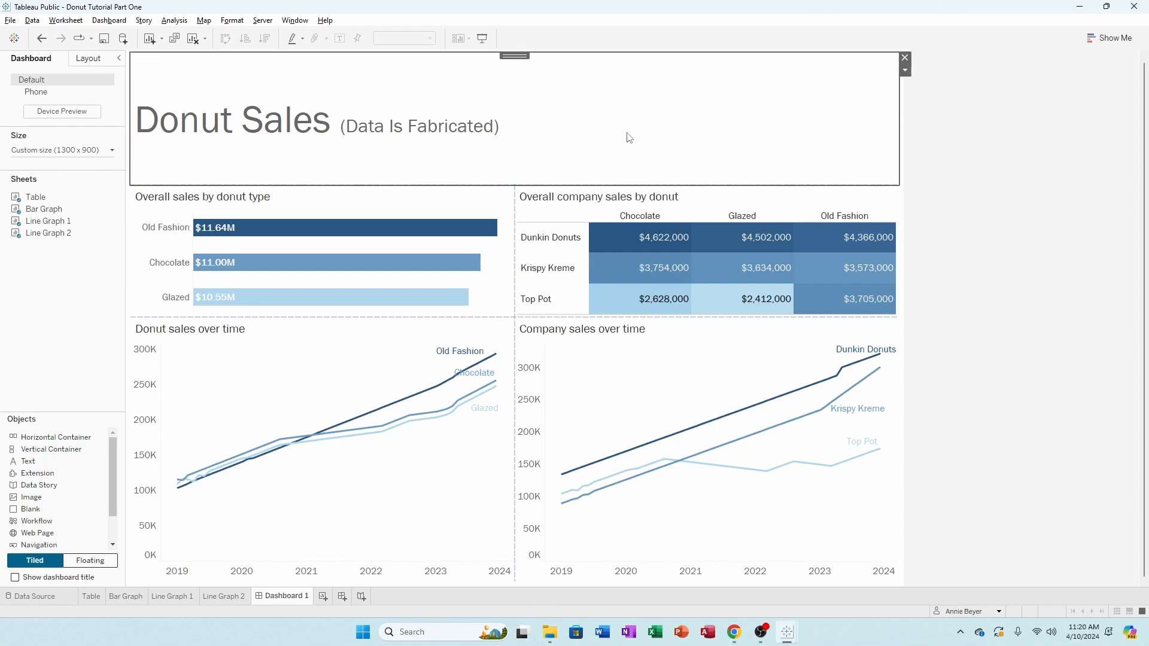
{"action": "left_click_drag", "start_coordinate": [534, 183], "coordinate": [571, 146]}
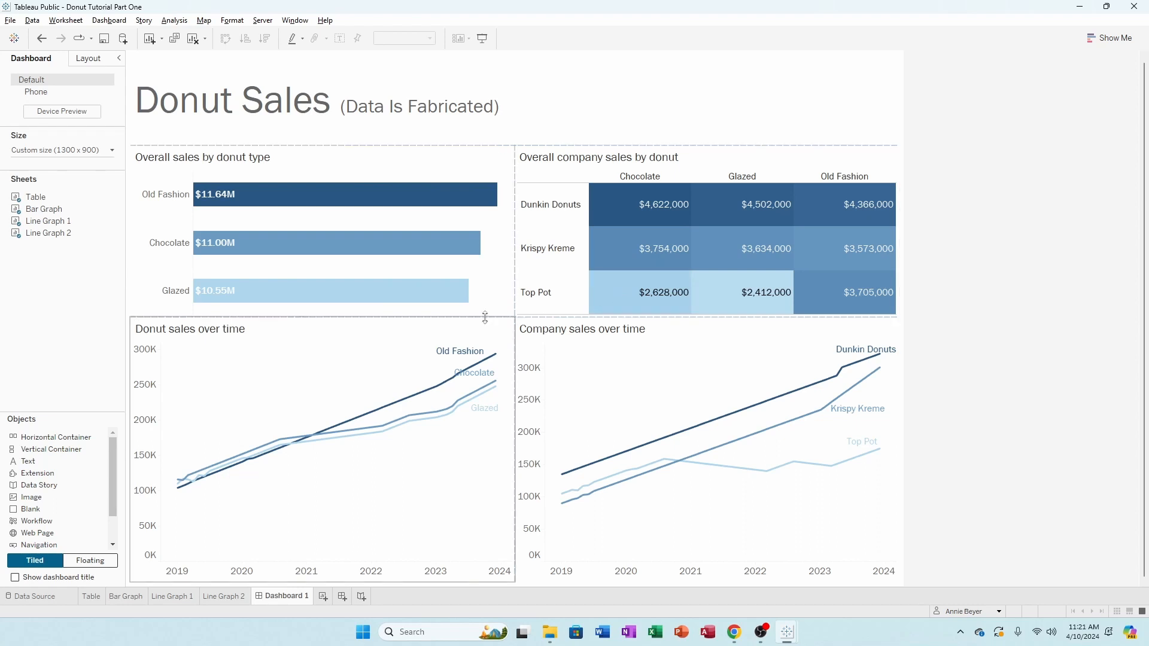
{"action": "left_click_drag", "start_coordinate": [485, 317], "coordinate": [483, 370]}
{"action": "left_click_drag", "start_coordinate": [631, 318], "coordinate": [633, 370]}
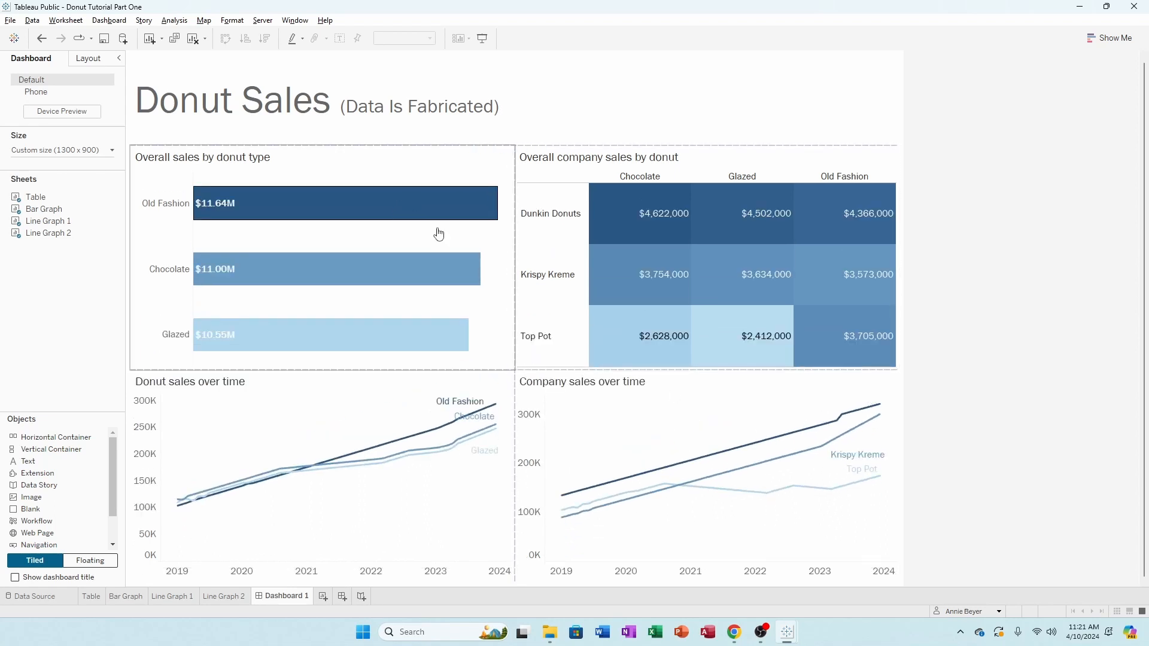
{"action": "left_click_drag", "start_coordinate": [441, 367], "coordinate": [444, 359]}
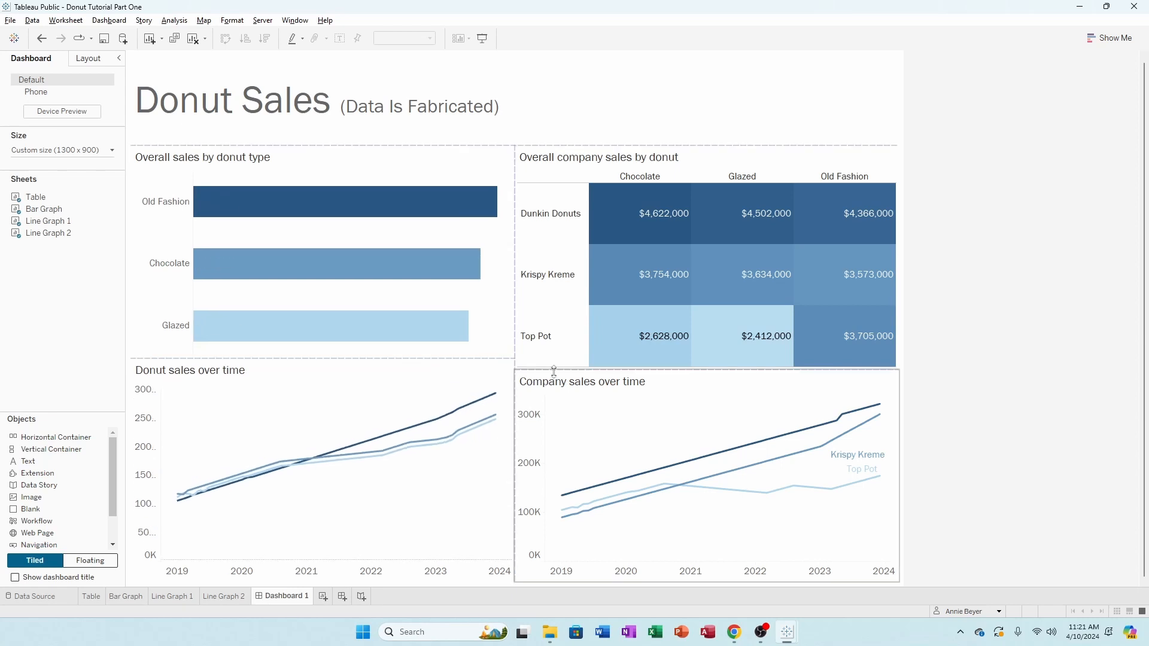
{"action": "left_click_drag", "start_coordinate": [554, 370], "coordinate": [556, 359]}
{"action": "left_click", "coordinate": [993, 287]}
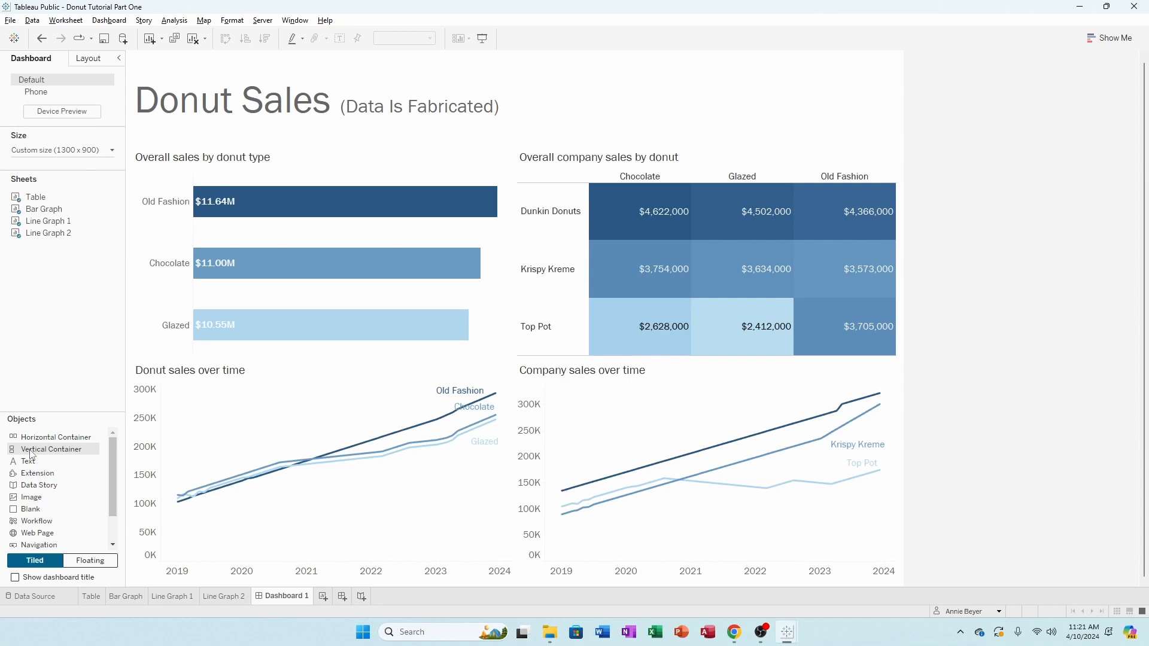
Place a vertical container beside the Overall sales by donut type chart and move that chart into it
{"action": "left_click_drag", "start_coordinate": [32, 455], "coordinate": [152, 348]}
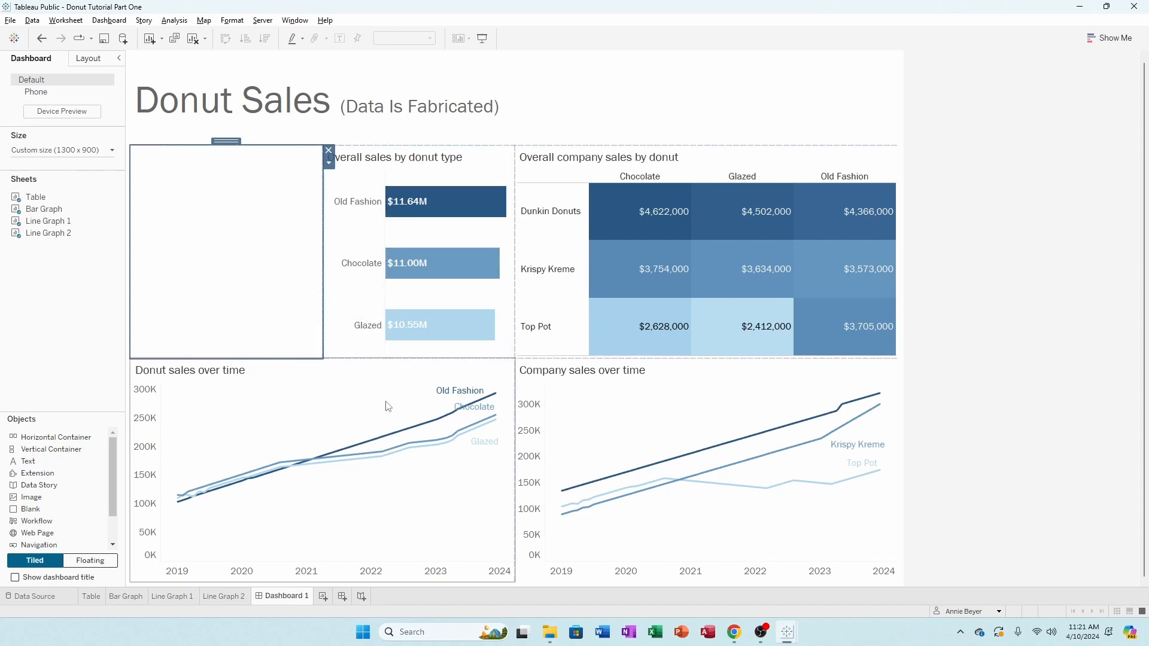
{"action": "left_click", "coordinate": [385, 163]}
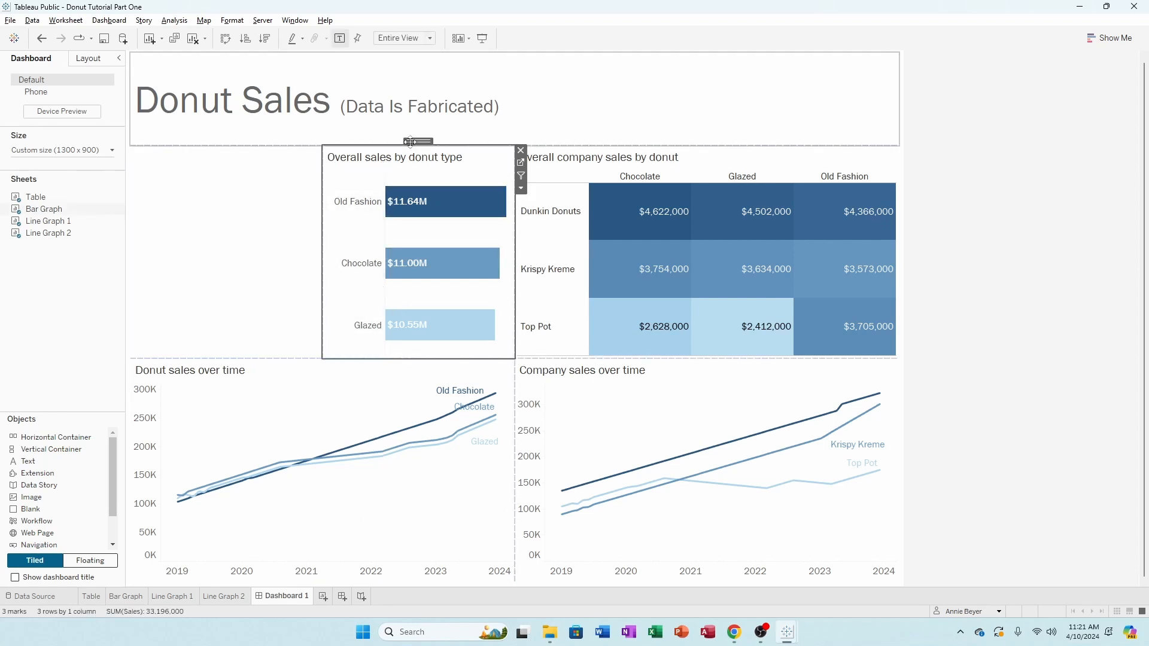
{"action": "left_click_drag", "start_coordinate": [411, 141], "coordinate": [243, 188]}
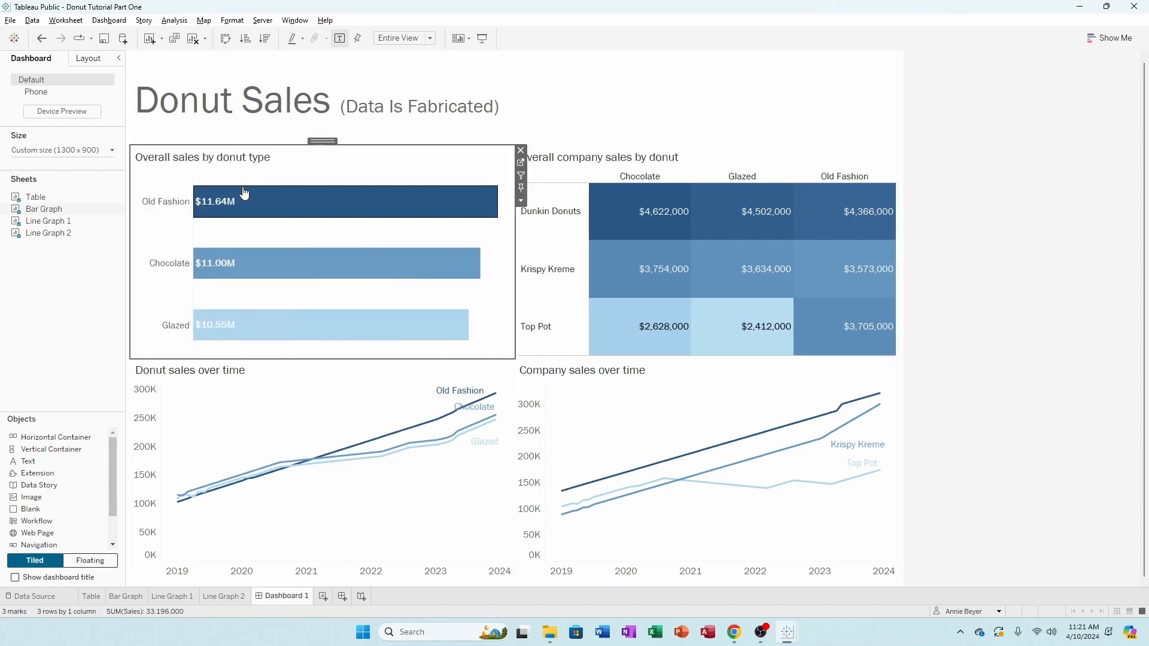
Move the Donut sales over time chart into the vertical container beneath the bar graph
{"action": "left_click", "coordinate": [321, 390]}
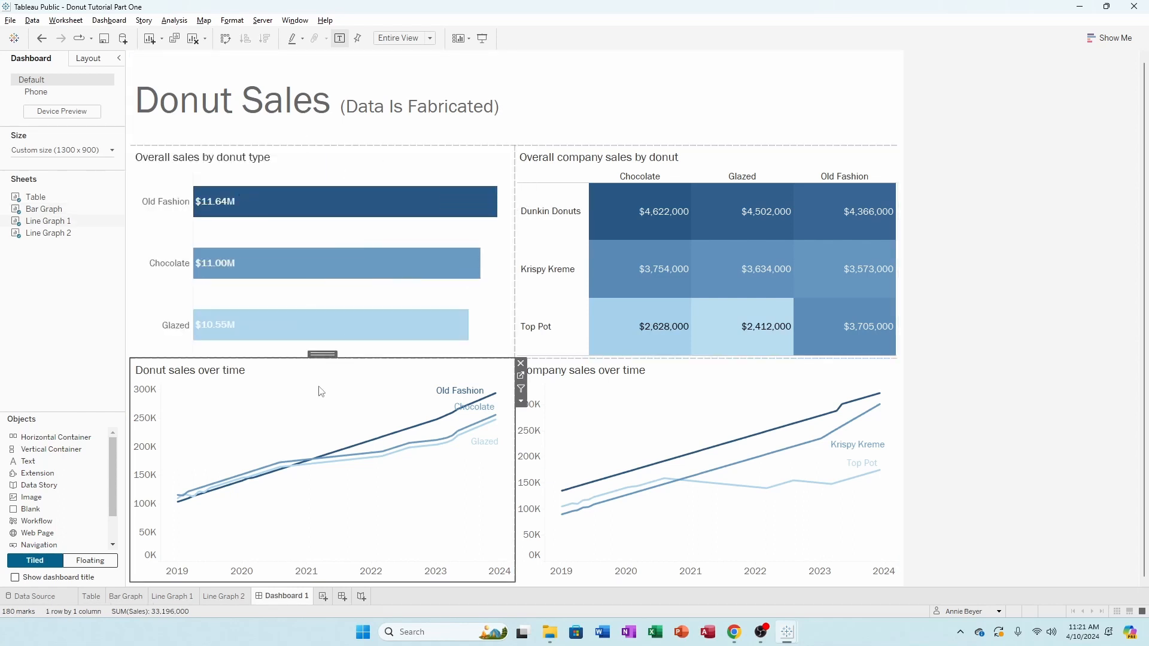
{"action": "left_click_drag", "start_coordinate": [294, 364], "coordinate": [328, 429]}
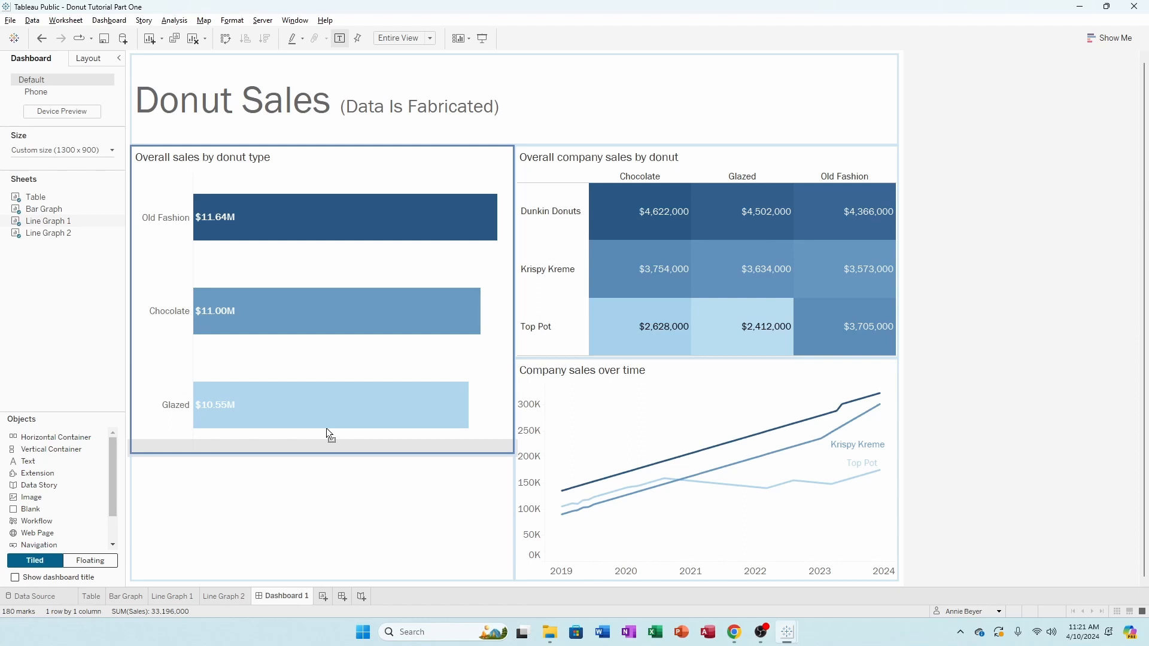
{"action": "left_click_drag", "start_coordinate": [326, 429], "coordinate": [515, 194]}
{"action": "left_click_drag", "start_coordinate": [299, 400], "coordinate": [299, 400]}
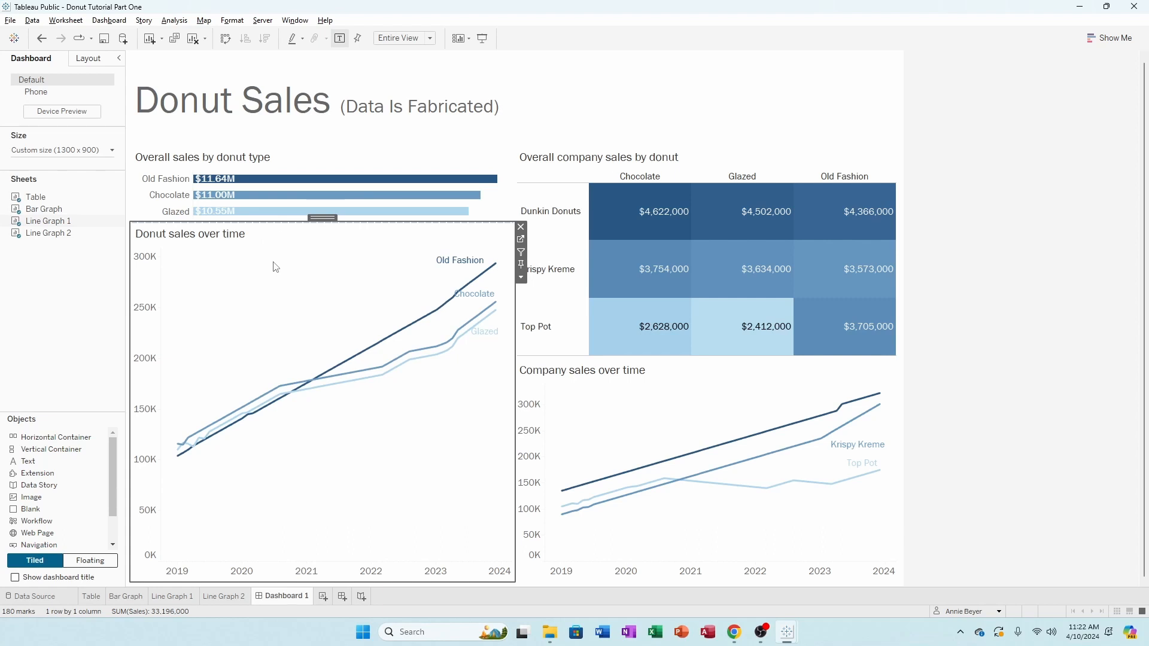
Select the vertical container holding the two donut charts and distribute its contents evenly
{"action": "left_click", "coordinate": [521, 278]}
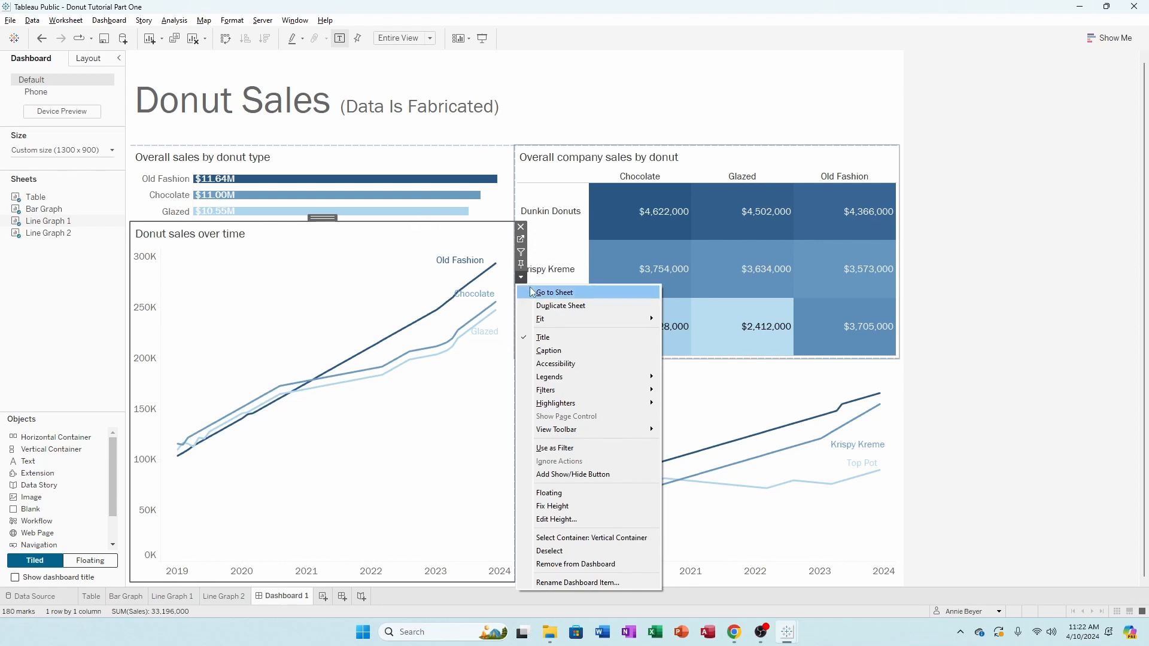
{"action": "left_click", "coordinate": [613, 538]}
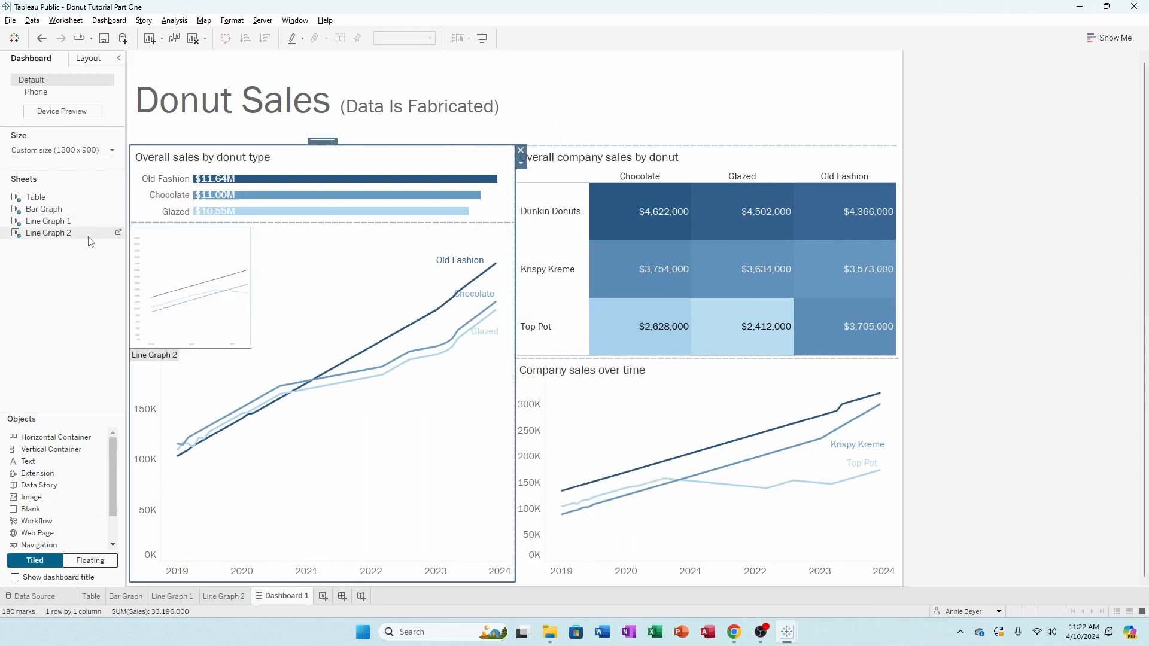
{"action": "left_click", "coordinate": [521, 163]}
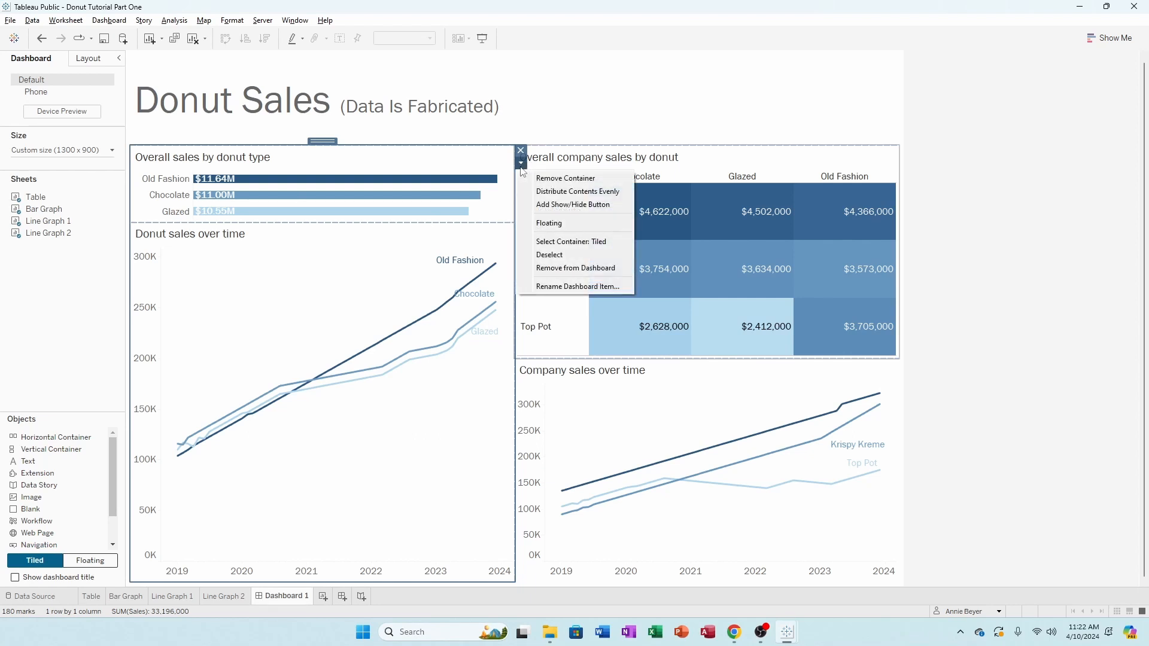
{"action": "left_click", "coordinate": [546, 190]}
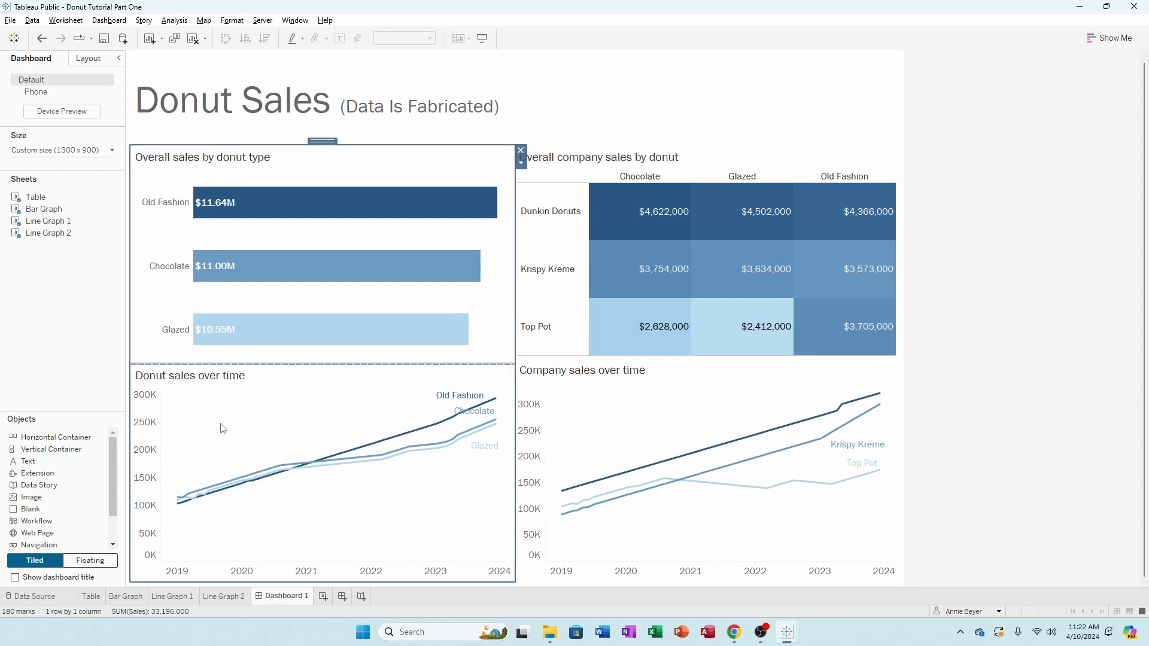
Lower the boundary between the company sales table and its line graph slightly to line up with the donut charts
{"action": "mouse_move", "coordinate": [42, 451]}
{"action": "left_mouse_down"}
{"action": "mouse_move", "coordinate": [777, 395]}
{"action": "mouse_move", "coordinate": [585, 395]}
{"action": "mouse_move", "coordinate": [53, 450]}
{"action": "left_mouse_up"}
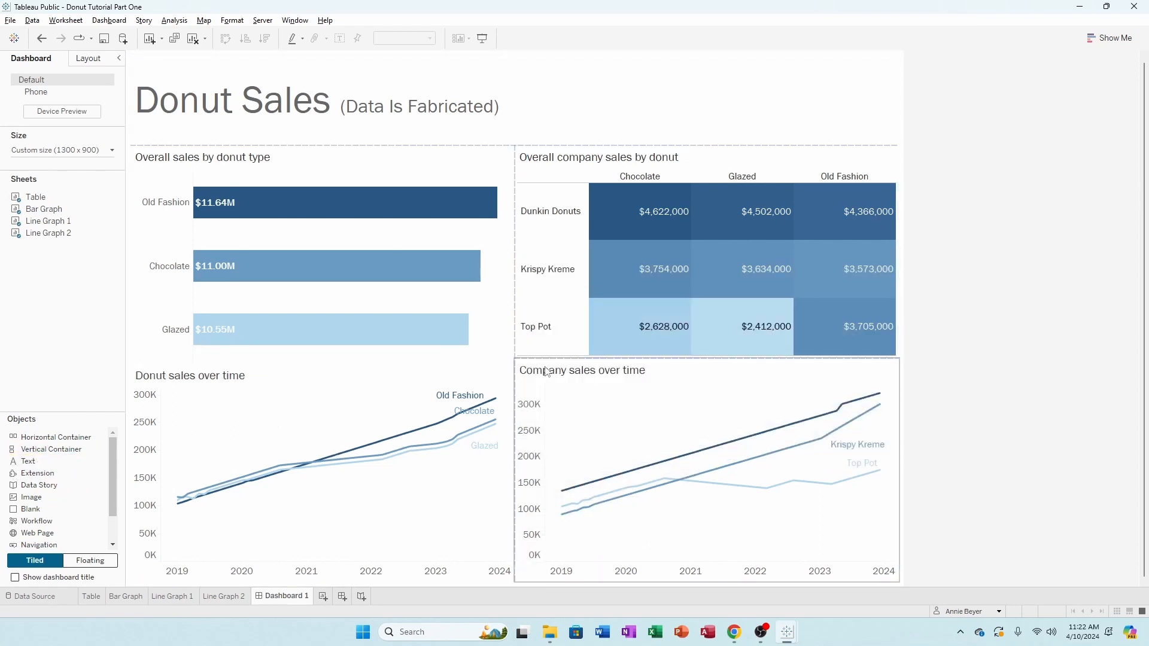
{"action": "left_click_drag", "start_coordinate": [545, 359], "coordinate": [543, 366]}
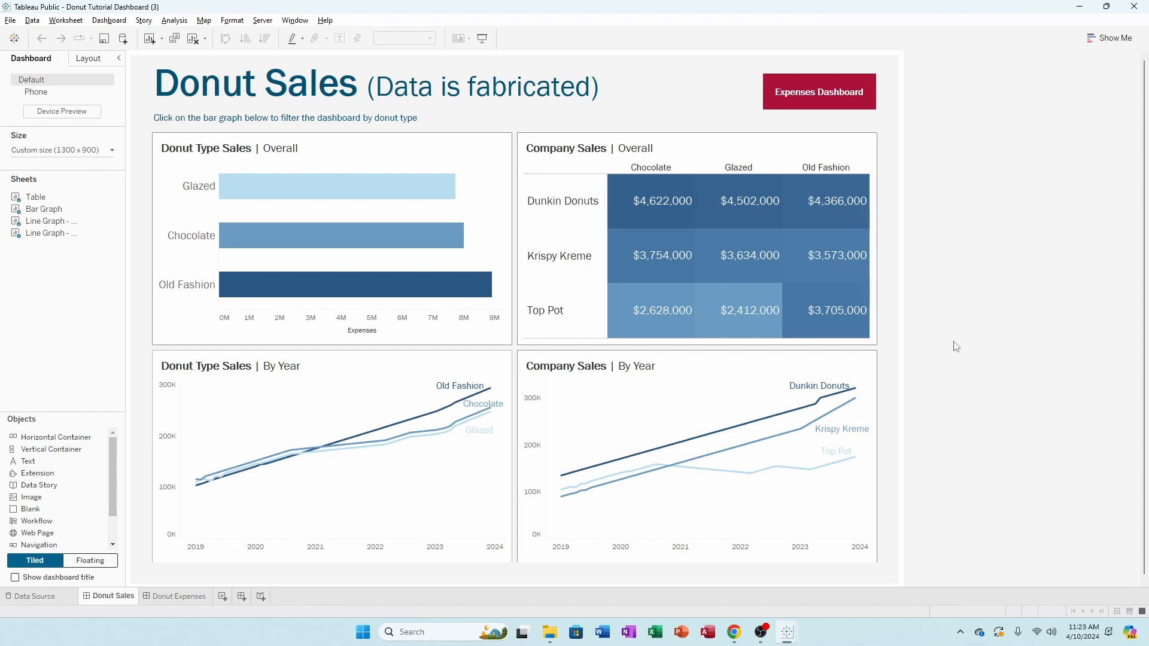
Switch to the Donut Tutorial Part One workbook and give the dashboard's outermost tiled container a light gray background
{"action": "key", "text": "alt+Tab"}
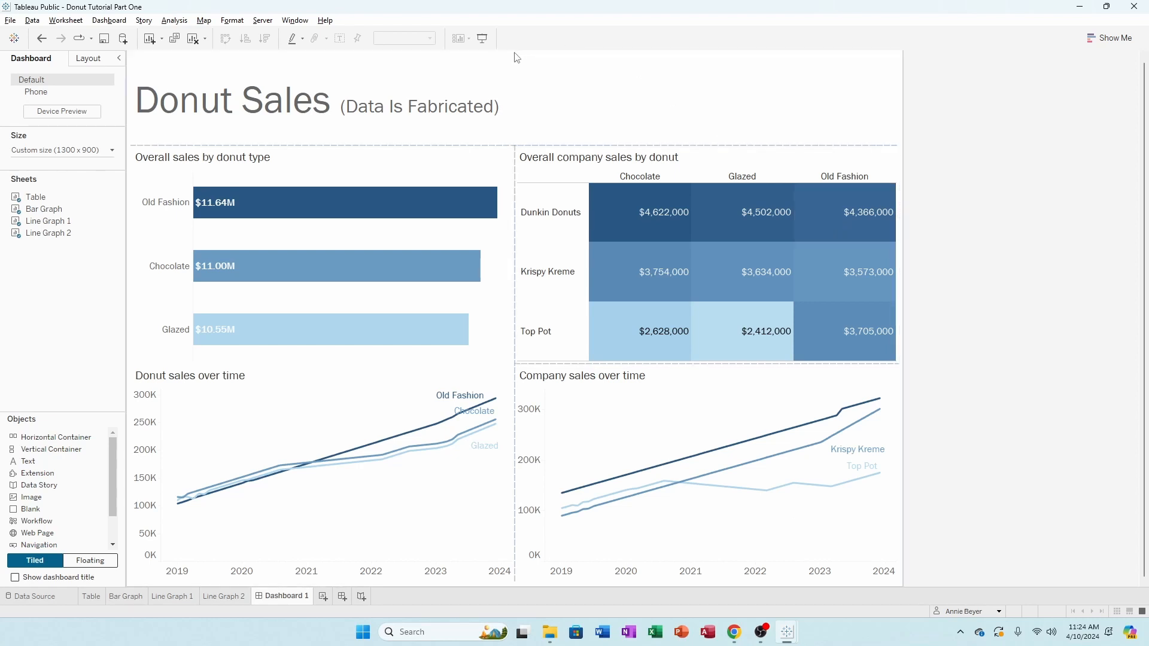
{"action": "left_click", "coordinate": [903, 123]}
{"action": "left_click", "coordinate": [901, 211]}
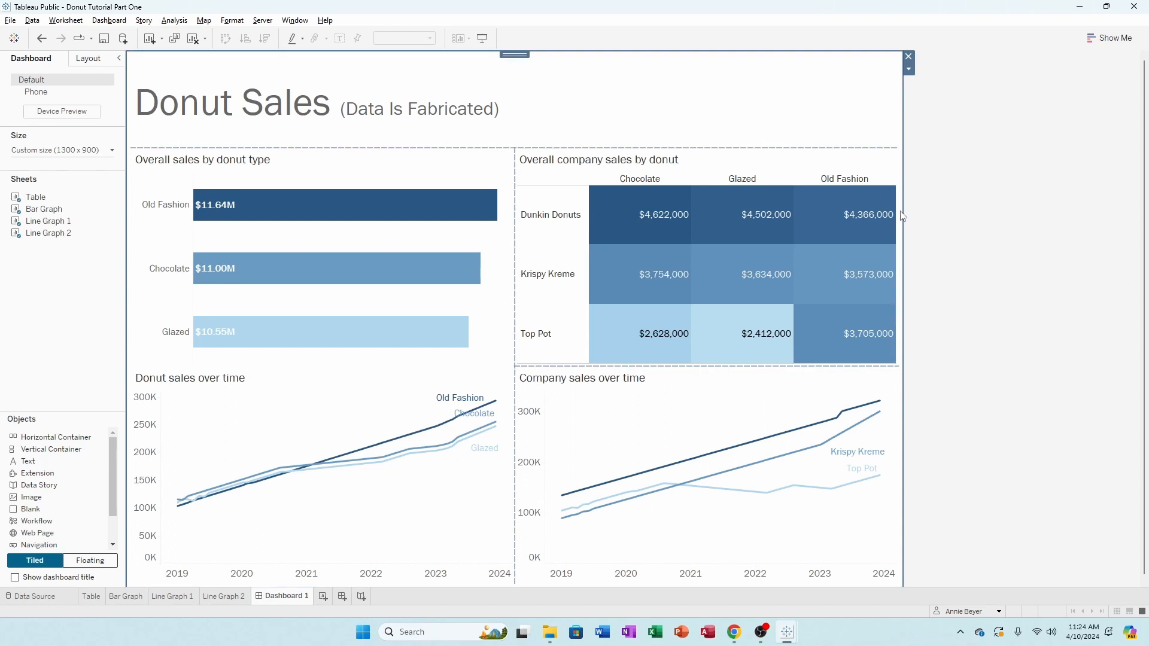
{"action": "left_click", "coordinate": [1034, 180]}
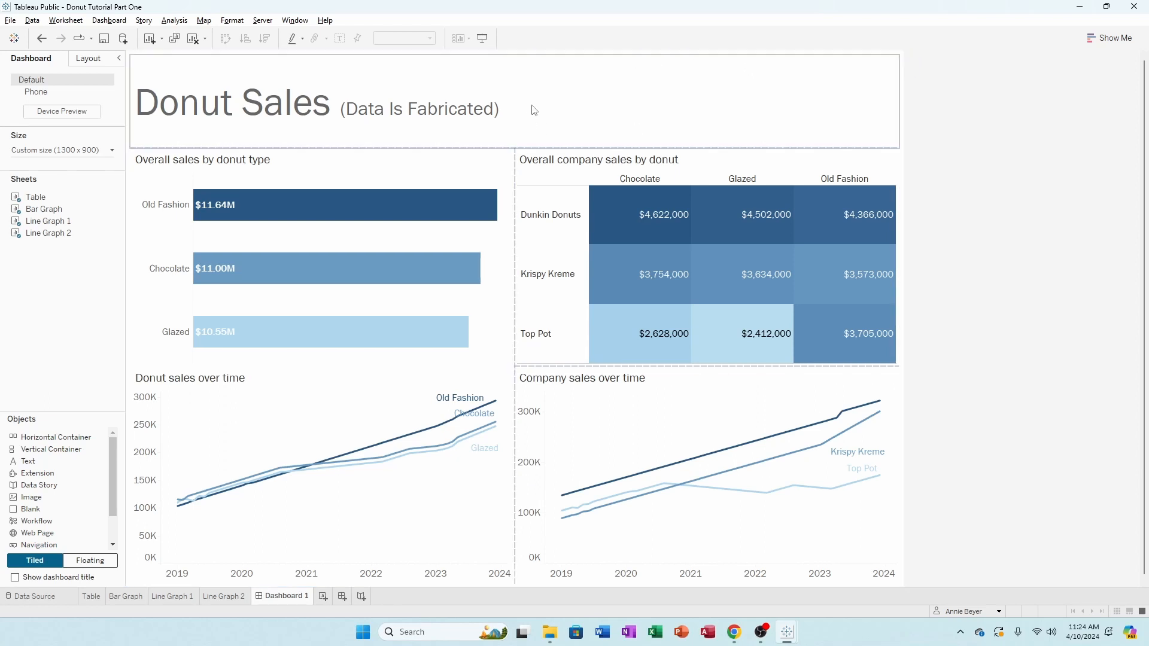
{"action": "left_click", "coordinate": [498, 56]}
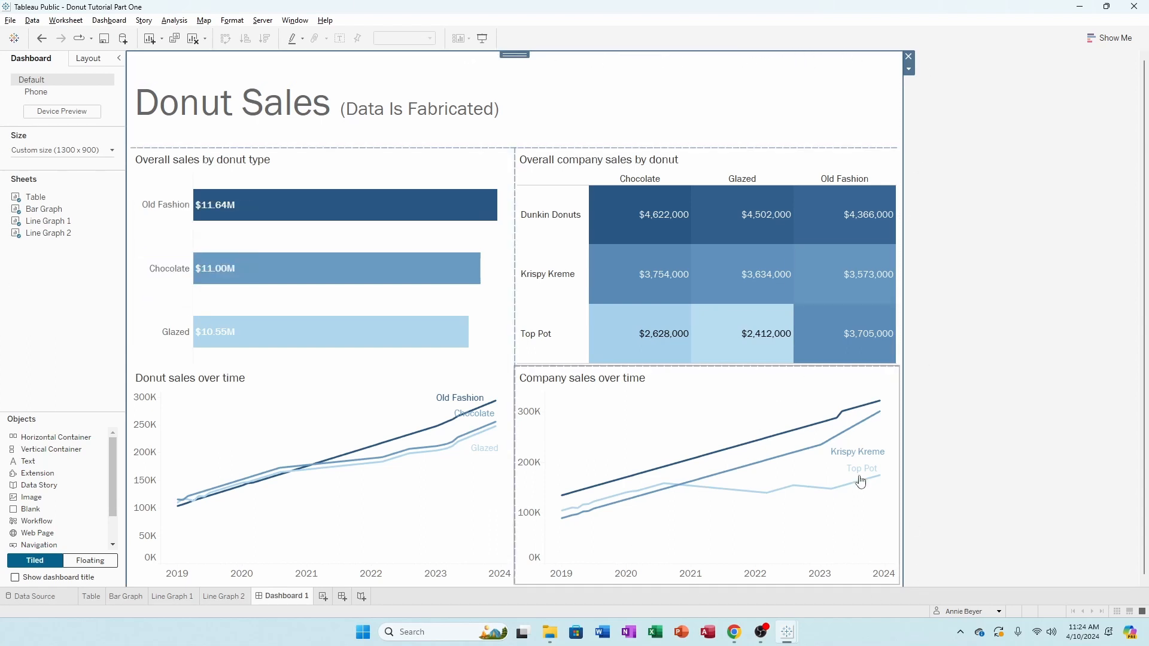
{"action": "left_click", "coordinate": [81, 64]}
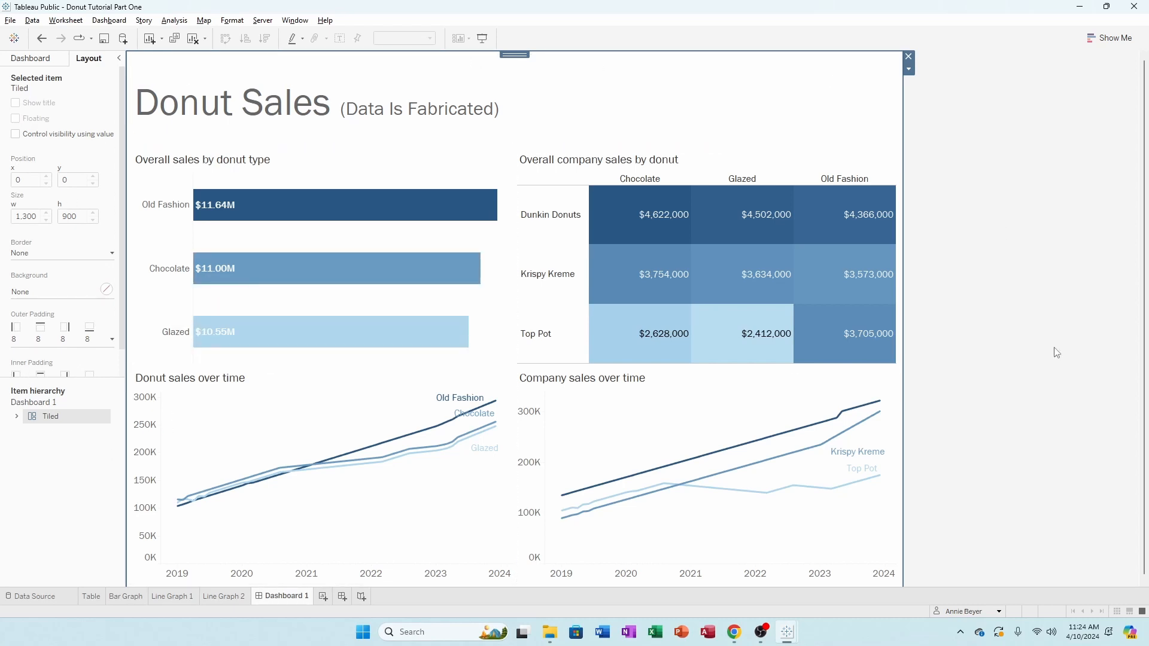
{"action": "left_click", "coordinate": [55, 293]}
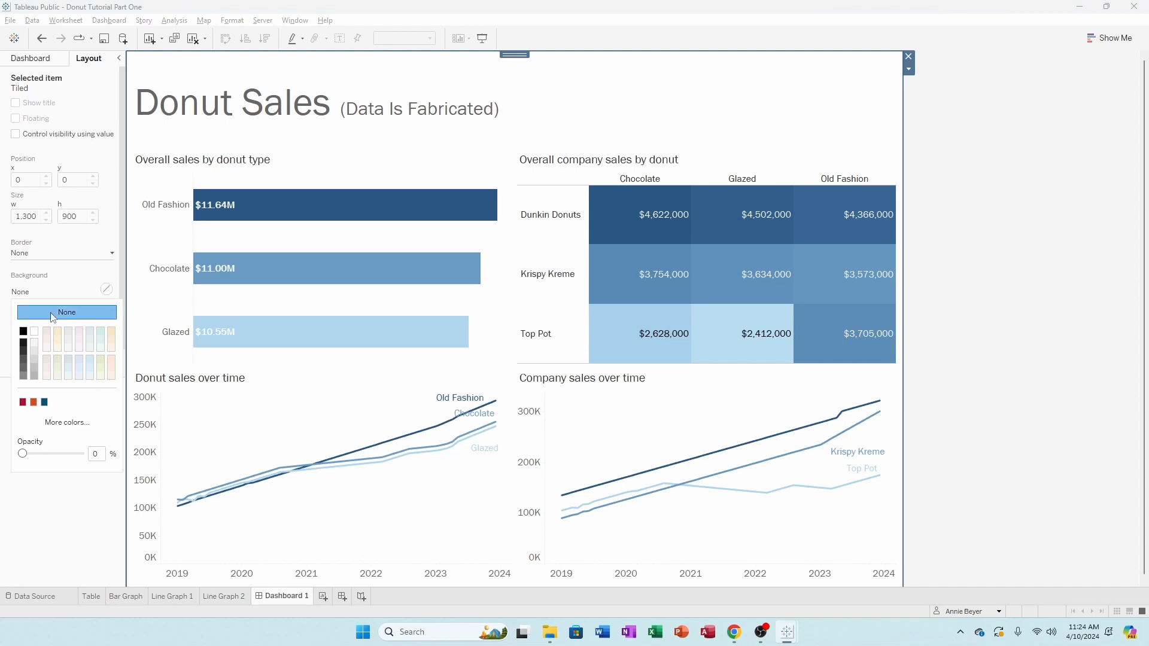
{"action": "left_click", "coordinate": [33, 347]}
{"action": "left_click", "coordinate": [1138, 359]}
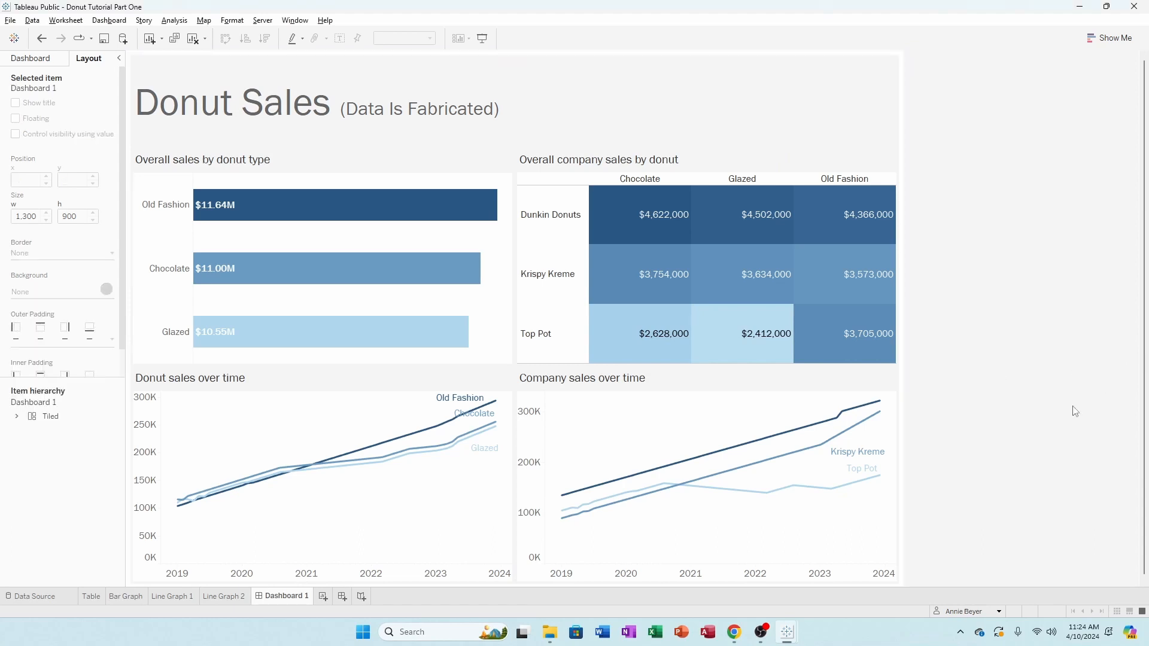
Set a white background on the Overall sales by donut type bar graph
{"action": "left_click", "coordinate": [285, 161]}
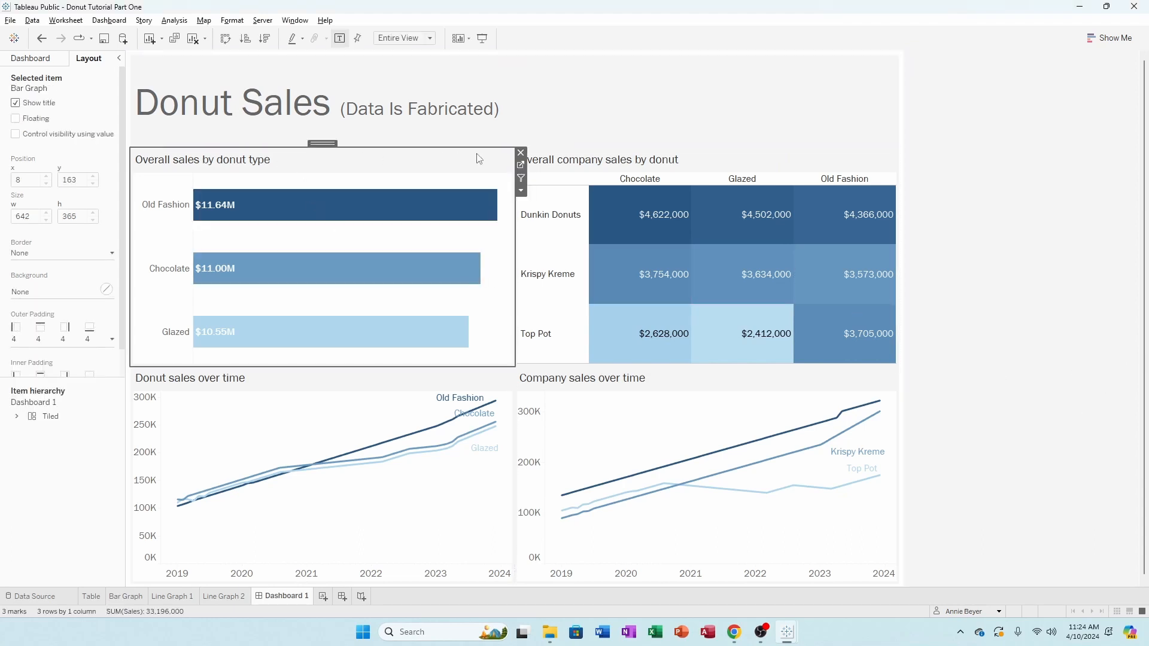
{"action": "left_click", "coordinate": [542, 160]}
{"action": "left_click", "coordinate": [574, 378]}
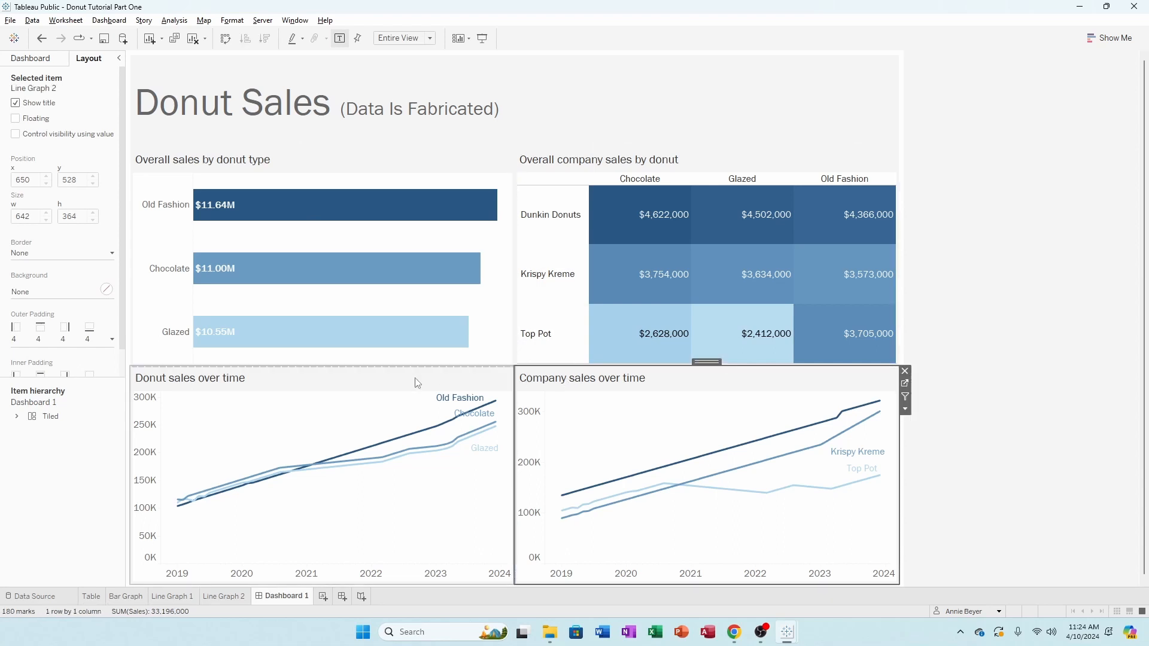
{"action": "left_click", "coordinate": [418, 383]}
{"action": "left_click", "coordinate": [301, 160]}
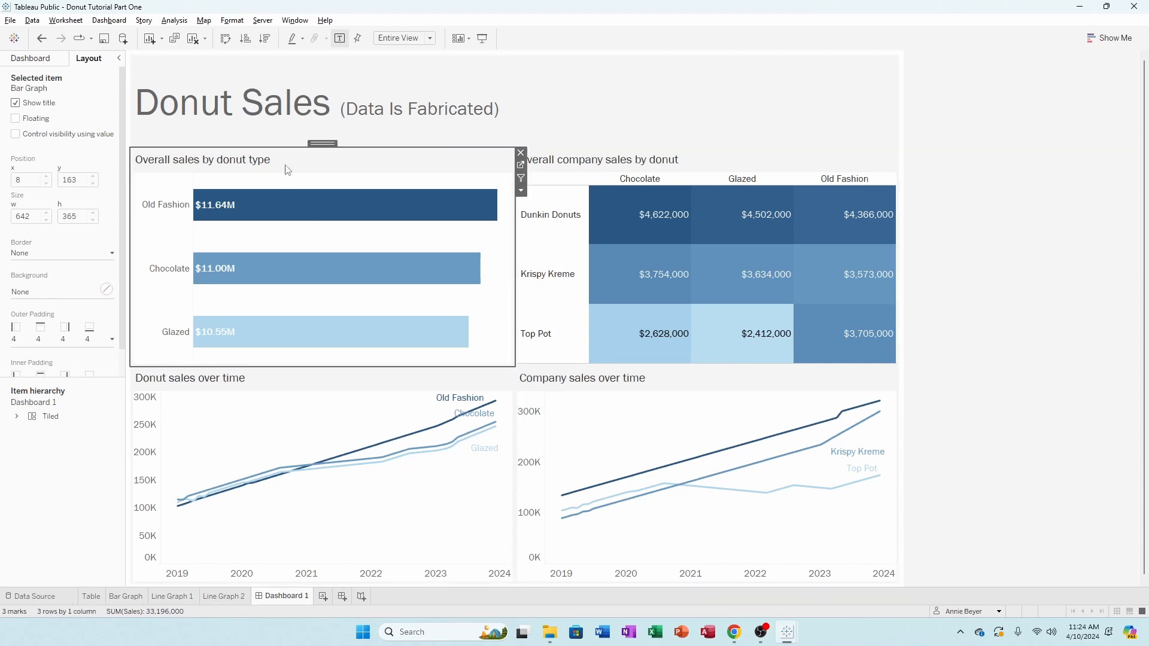
{"action": "left_click", "coordinate": [47, 292]}
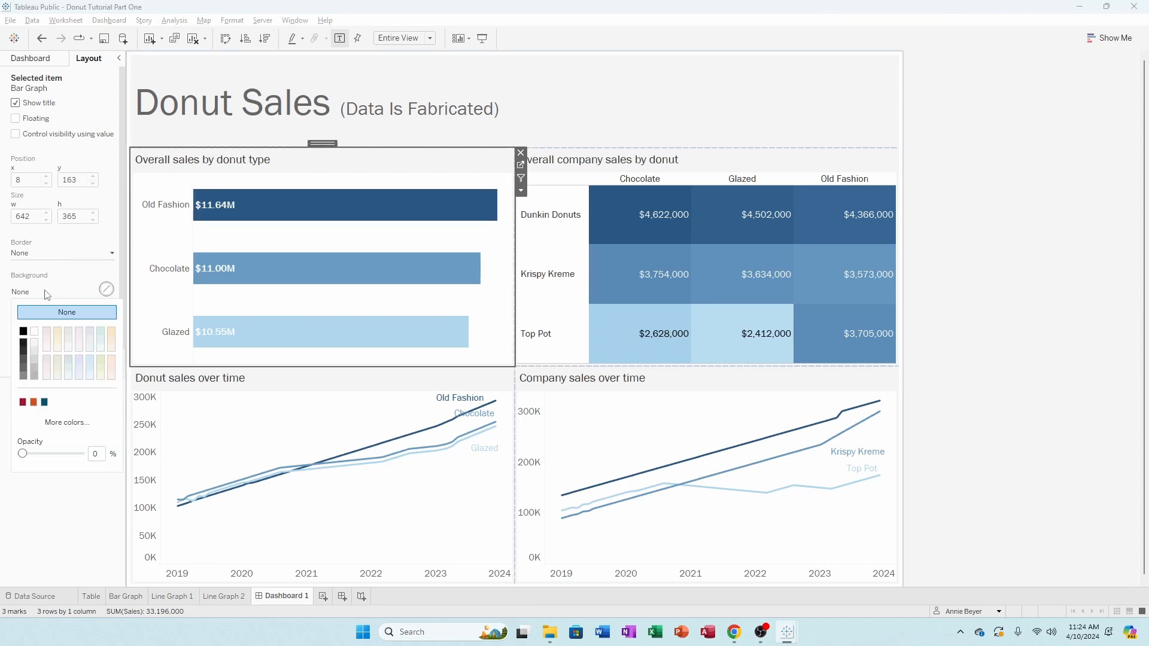
{"action": "left_click", "coordinate": [34, 339]}
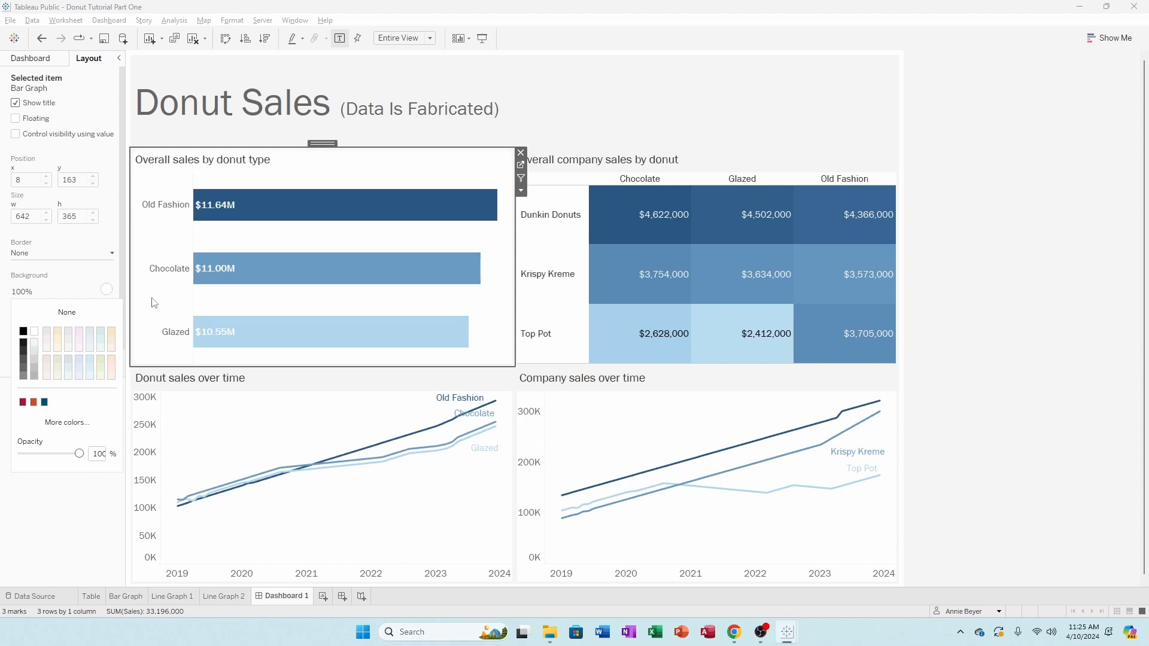
Set a white background on the company sales table and on both line graphs
{"action": "left_click", "coordinate": [658, 165]}
{"action": "left_click", "coordinate": [42, 292]}
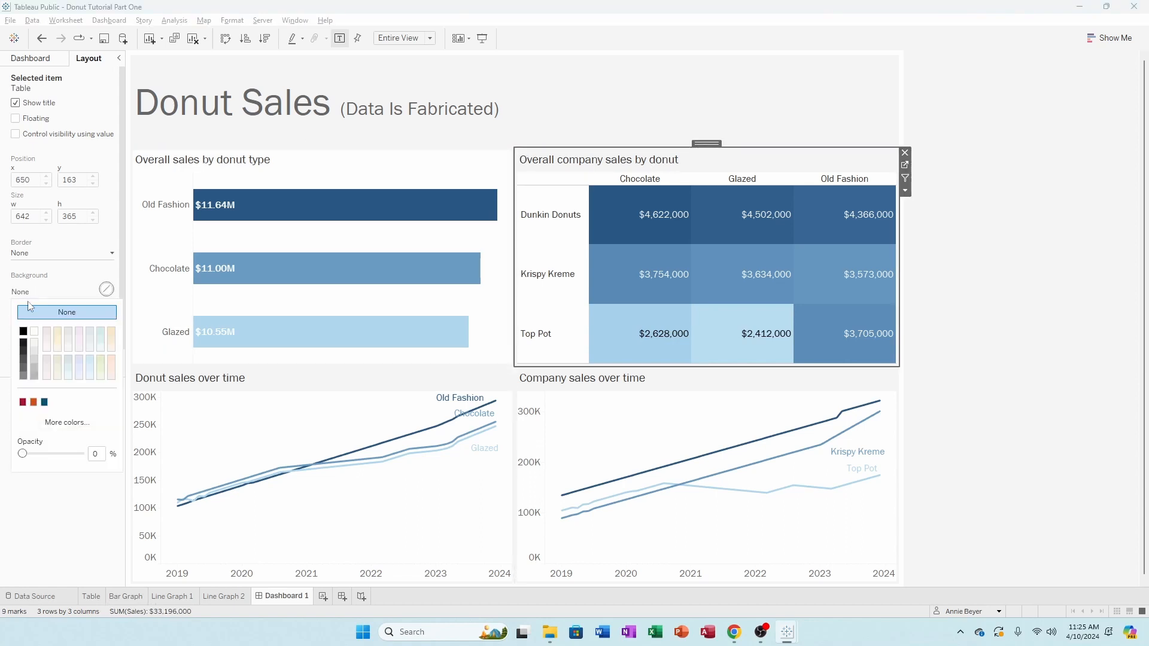
{"action": "left_click", "coordinate": [166, 379]}
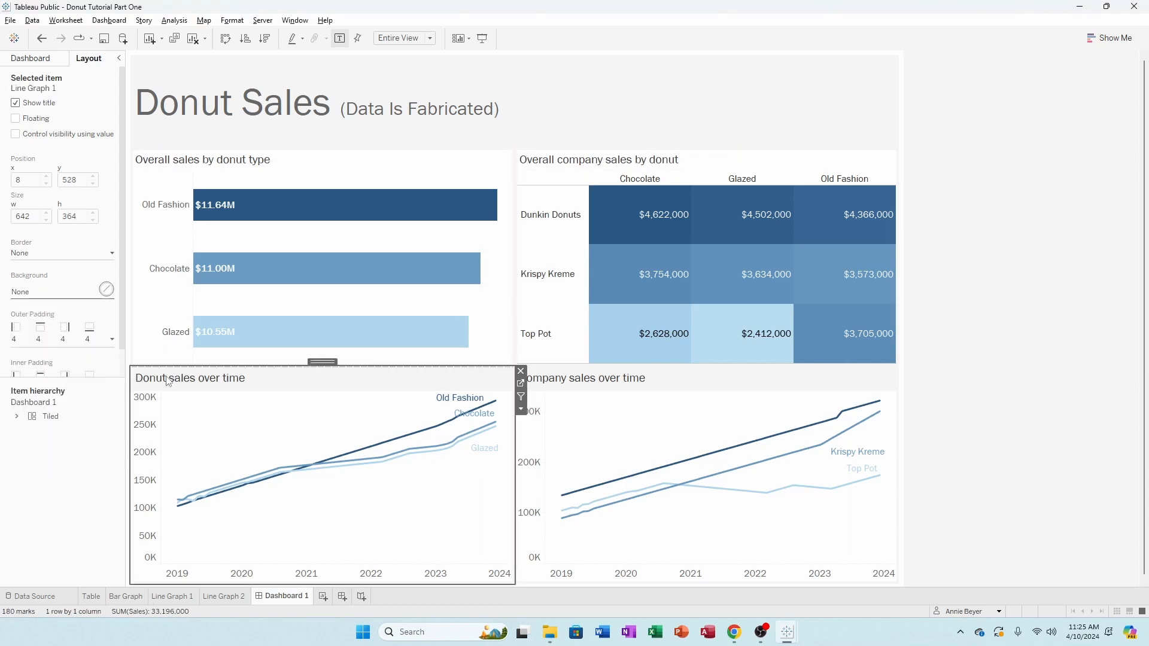
{"action": "left_click", "coordinate": [32, 295]}
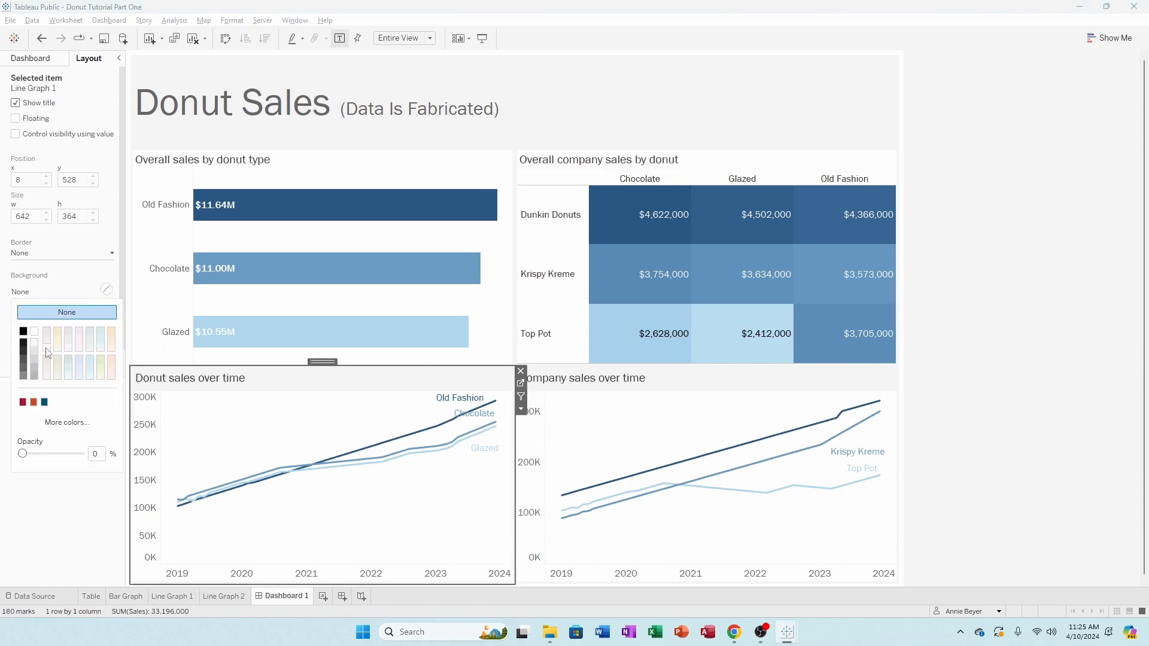
{"action": "left_click", "coordinate": [526, 378]}
{"action": "left_click", "coordinate": [42, 293]}
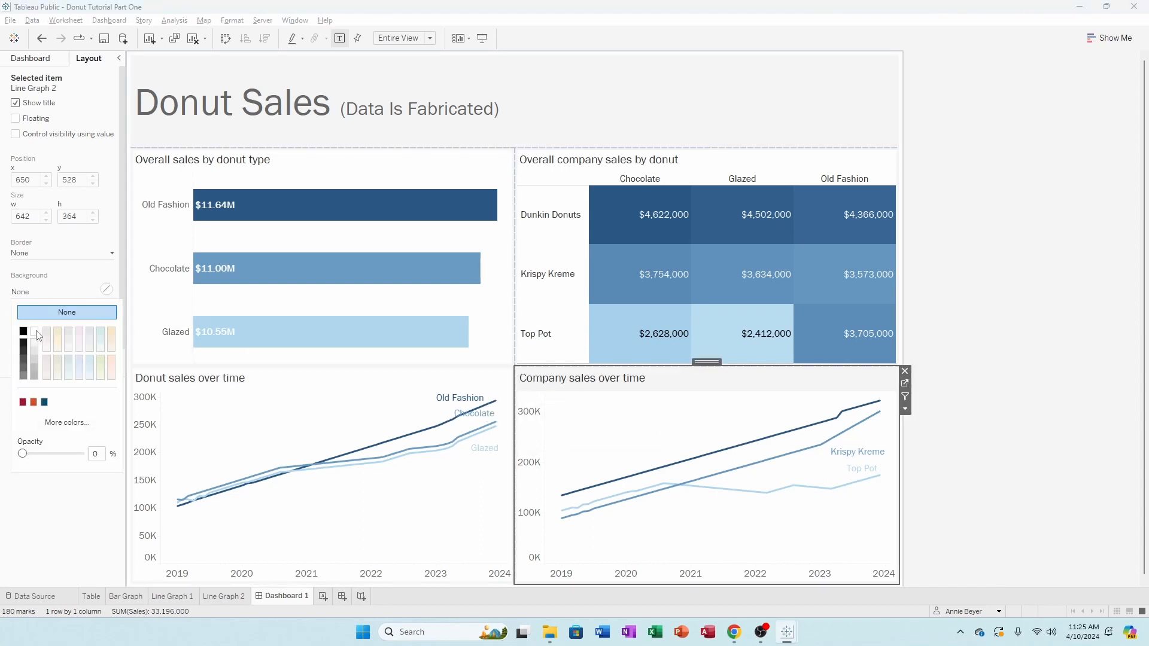
{"action": "left_click", "coordinate": [37, 335]}
{"action": "left_click", "coordinate": [671, 147]}
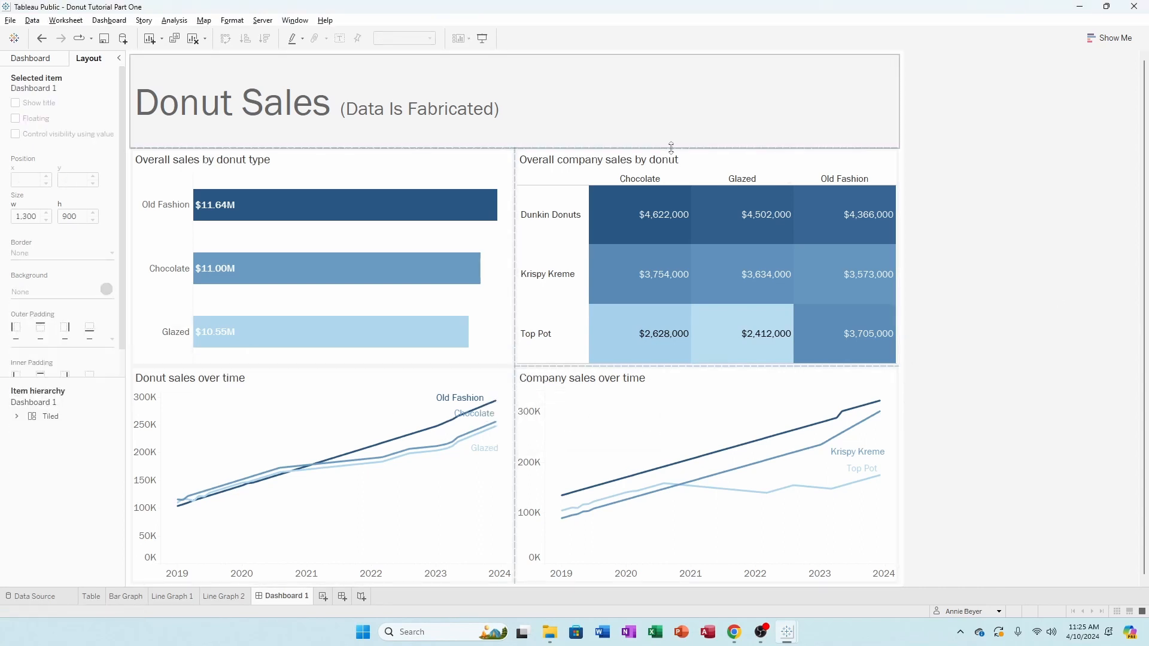
{"action": "left_click", "coordinate": [592, 56]}
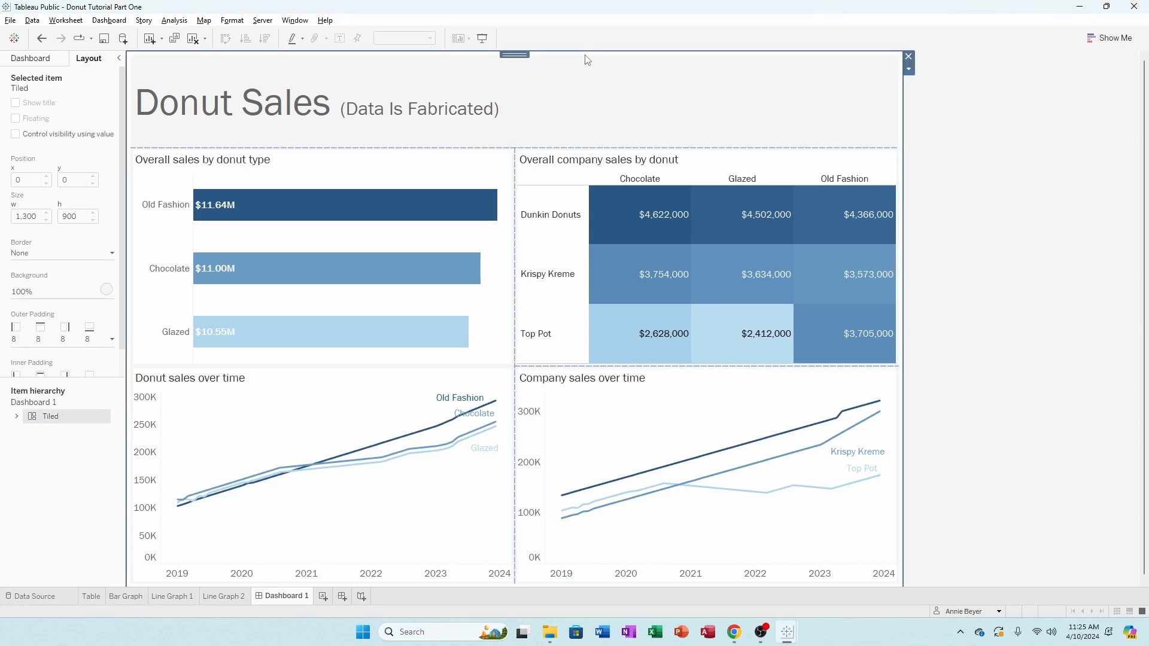
{"action": "left_click", "coordinate": [931, 173]}
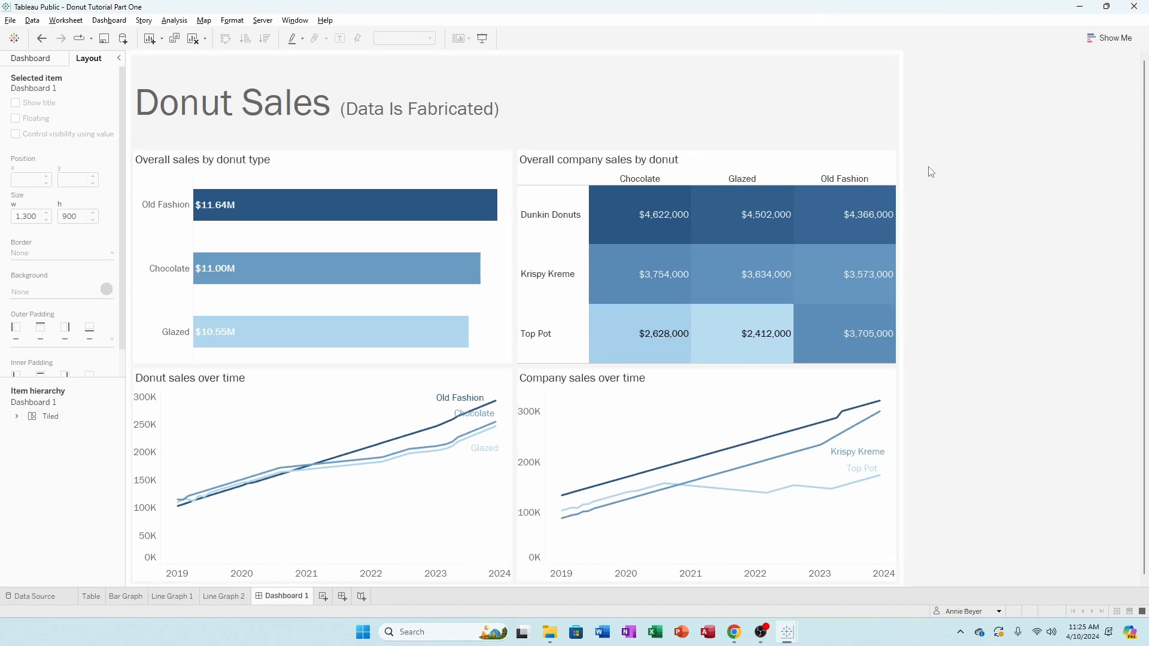
{"action": "left_click", "coordinate": [493, 159]}
{"action": "left_click", "coordinate": [521, 161]}
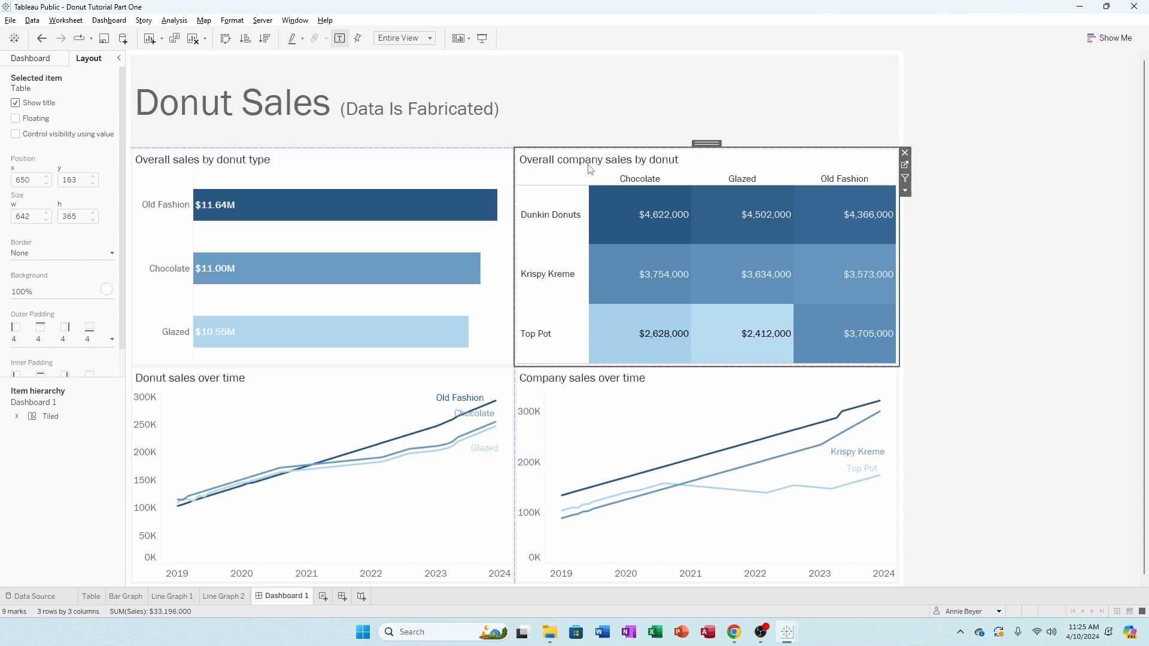
{"action": "left_click", "coordinate": [287, 390]}
{"action": "left_click", "coordinate": [560, 387]}
{"action": "left_click", "coordinate": [1042, 283]}
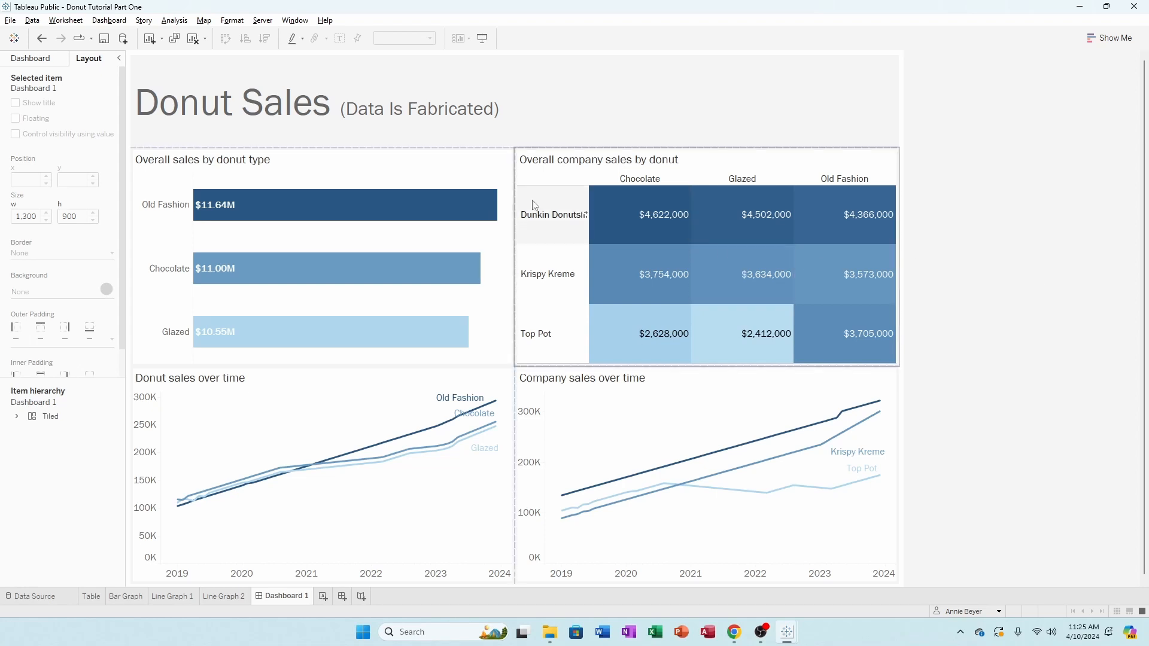
Add a thin solid gray border around the donut type bar graph and the company sales table
{"action": "left_click", "coordinate": [423, 160]}
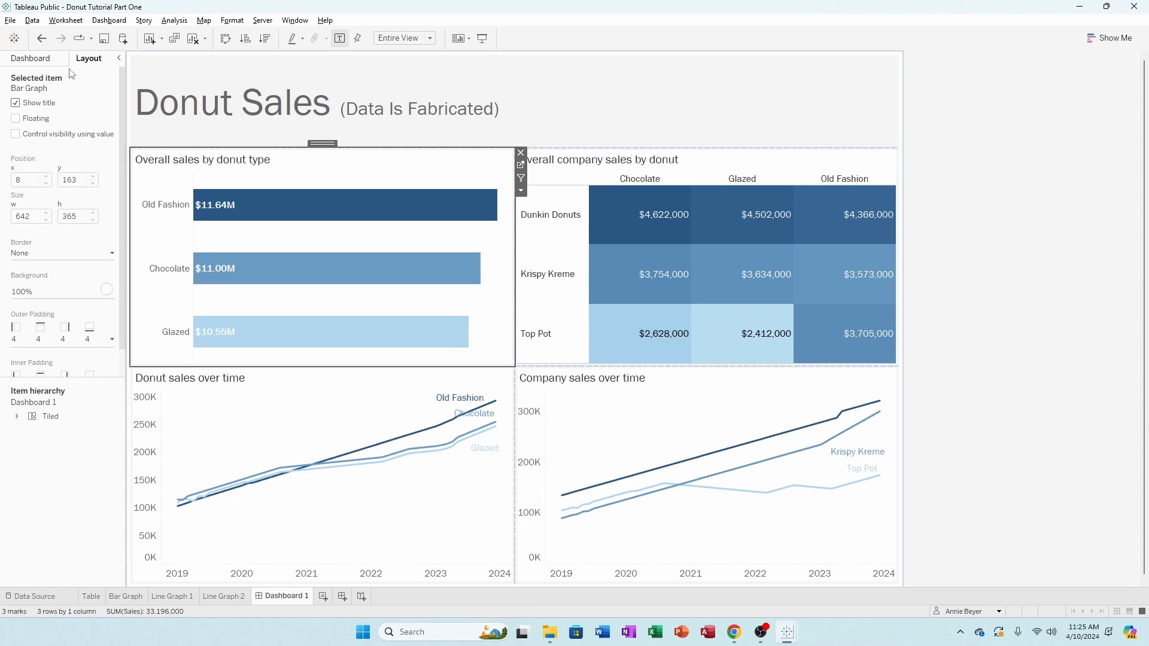
{"action": "left_click", "coordinate": [40, 258]}
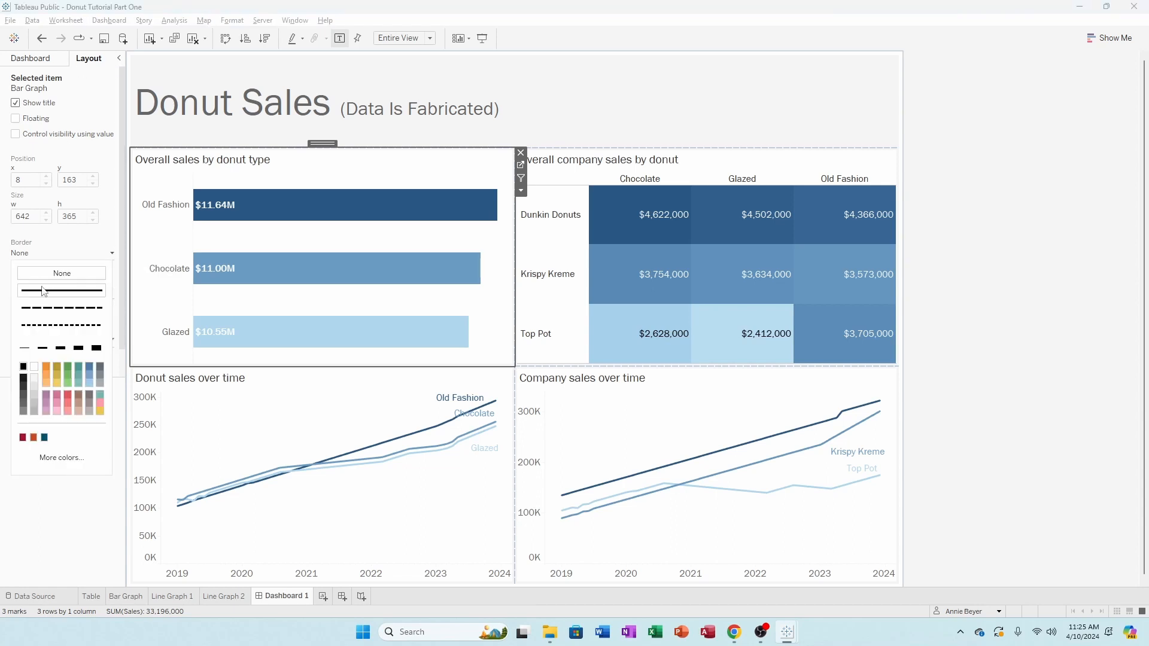
{"action": "left_click", "coordinate": [34, 414]}
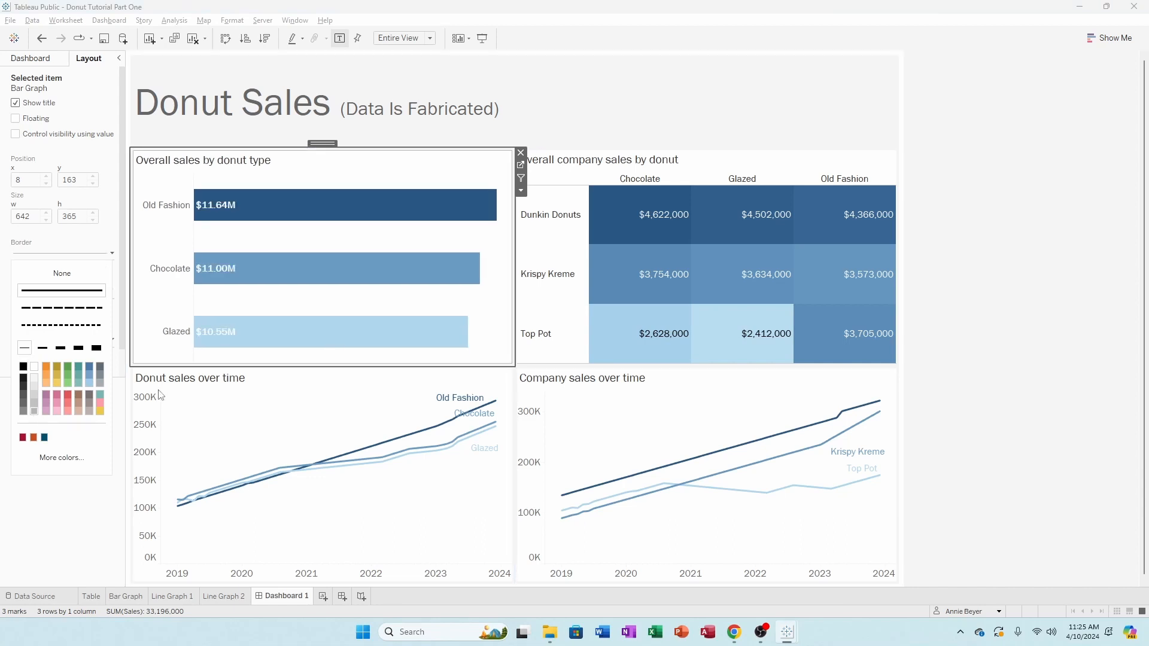
{"action": "left_click", "coordinate": [592, 164]}
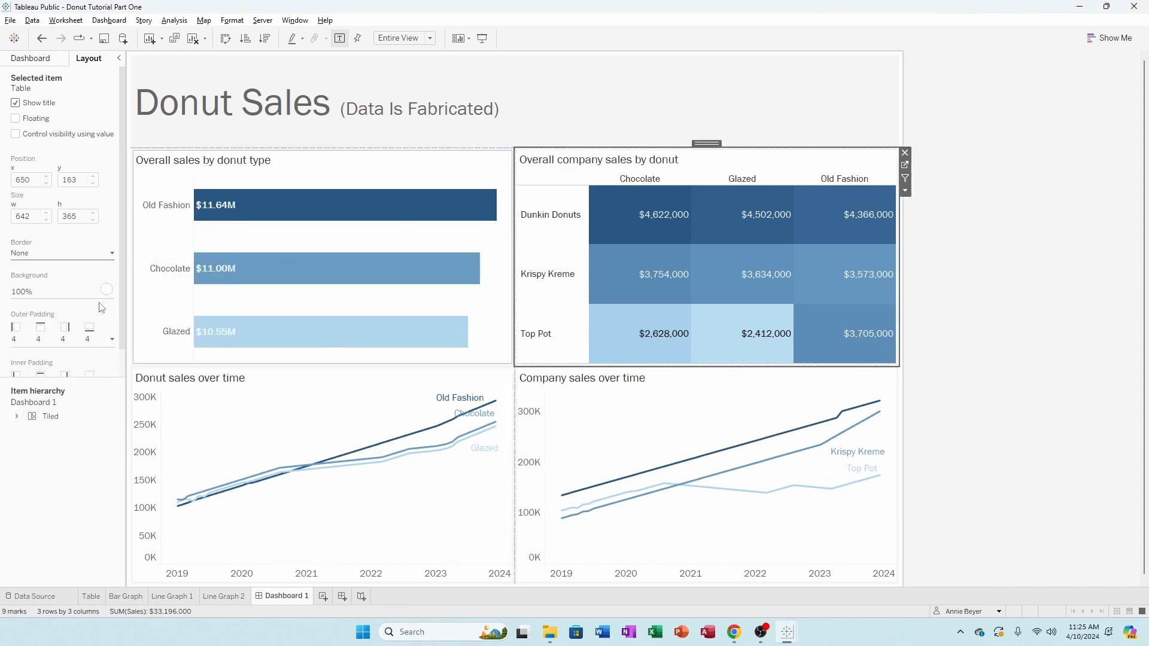
{"action": "left_click", "coordinate": [42, 254]}
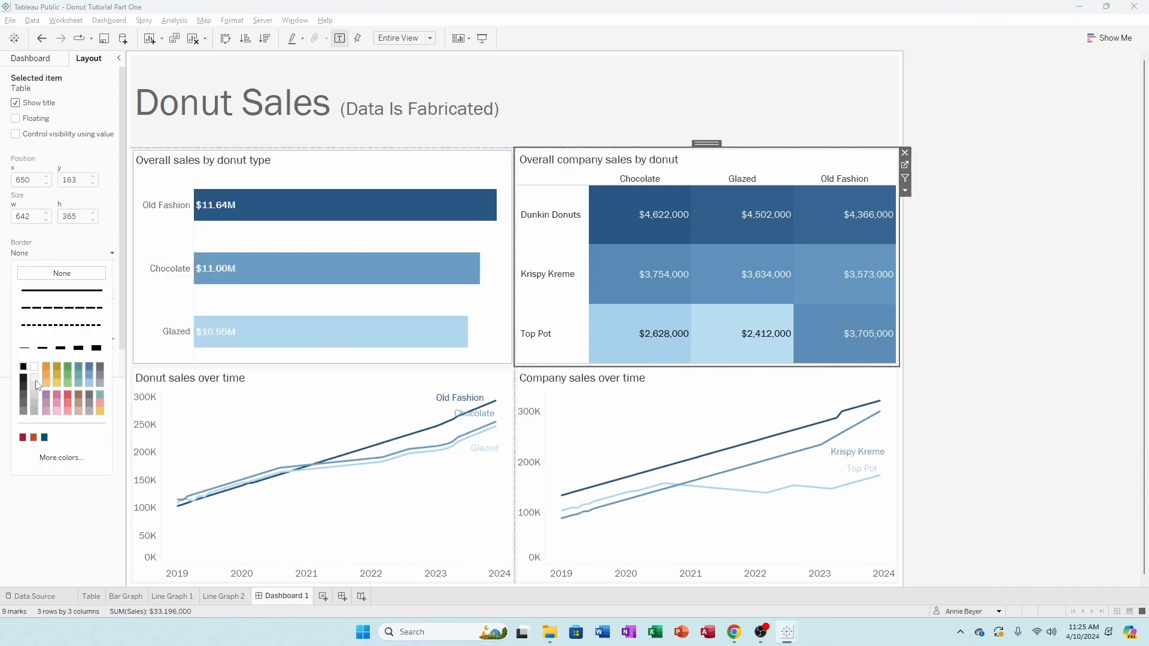
{"action": "left_click", "coordinate": [34, 414]}
Add the same thin gray border around the Donut sales over time and Company sales over time line graphs
{"action": "left_click", "coordinate": [199, 388]}
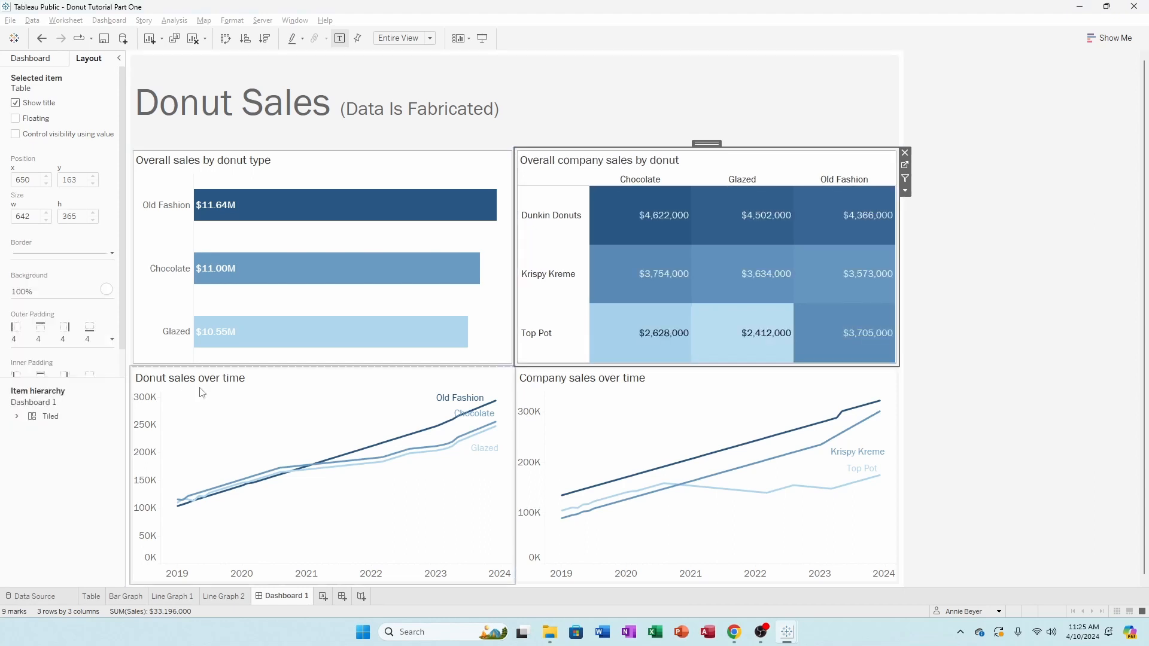
{"action": "left_click", "coordinate": [33, 257]}
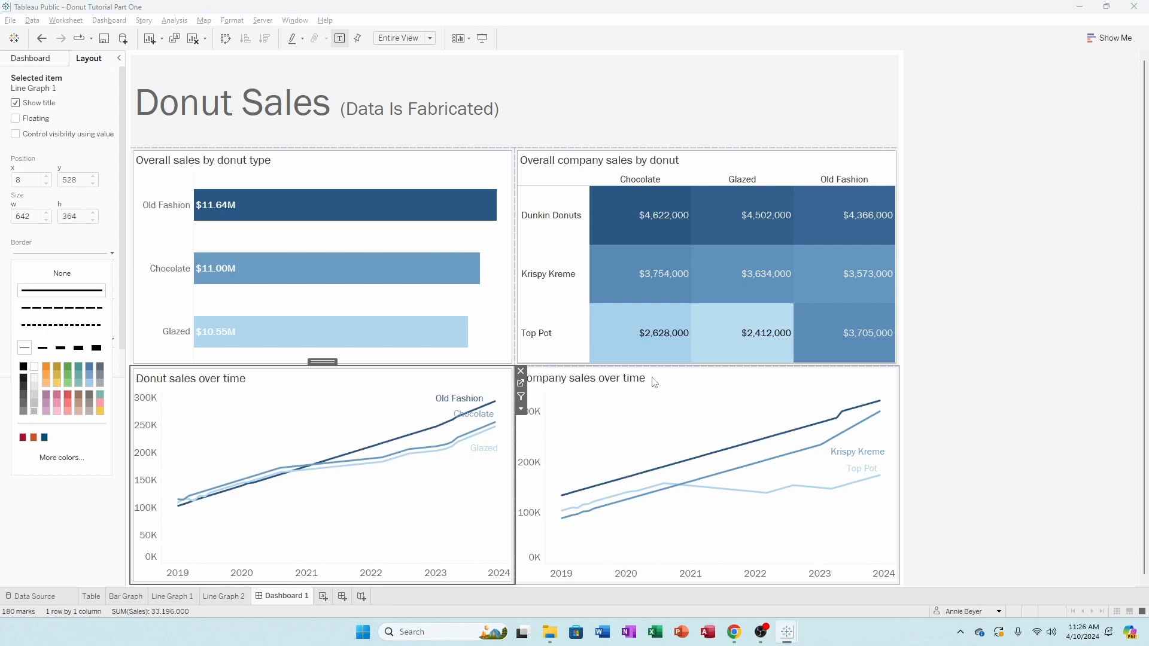
{"action": "left_click", "coordinate": [653, 381]}
{"action": "left_click", "coordinate": [41, 254]}
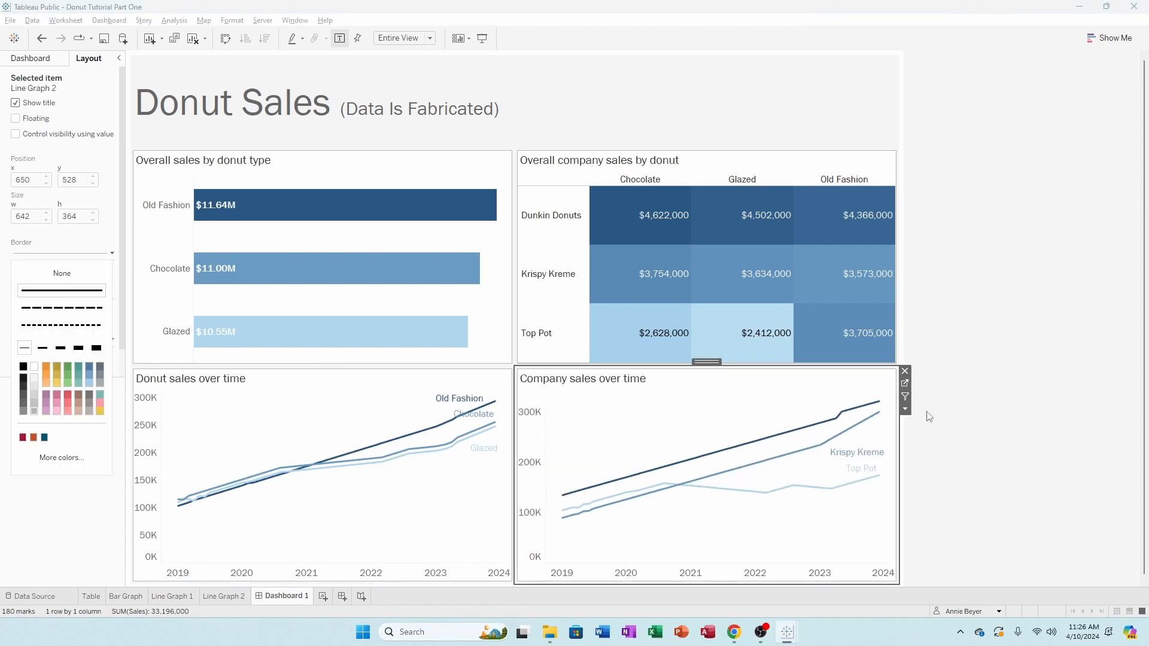
{"action": "left_click", "coordinate": [989, 387]}
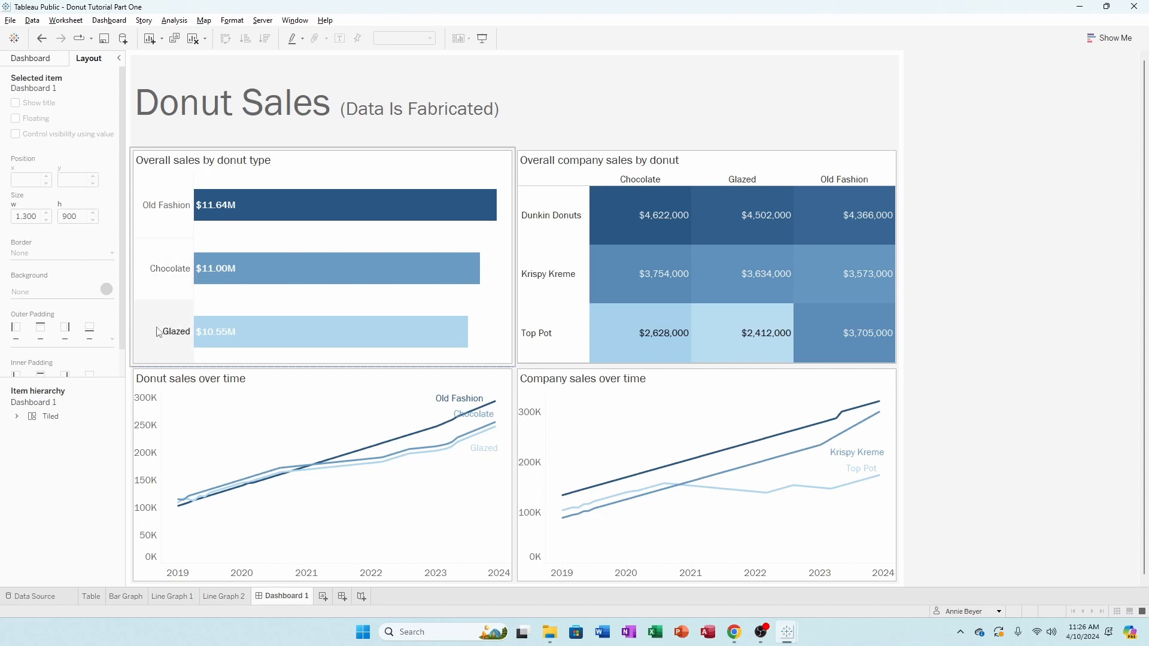
Reduce the outer padding of the Overall sales by donut type bar graph to 0 on all sides
{"action": "left_click", "coordinate": [145, 416]}
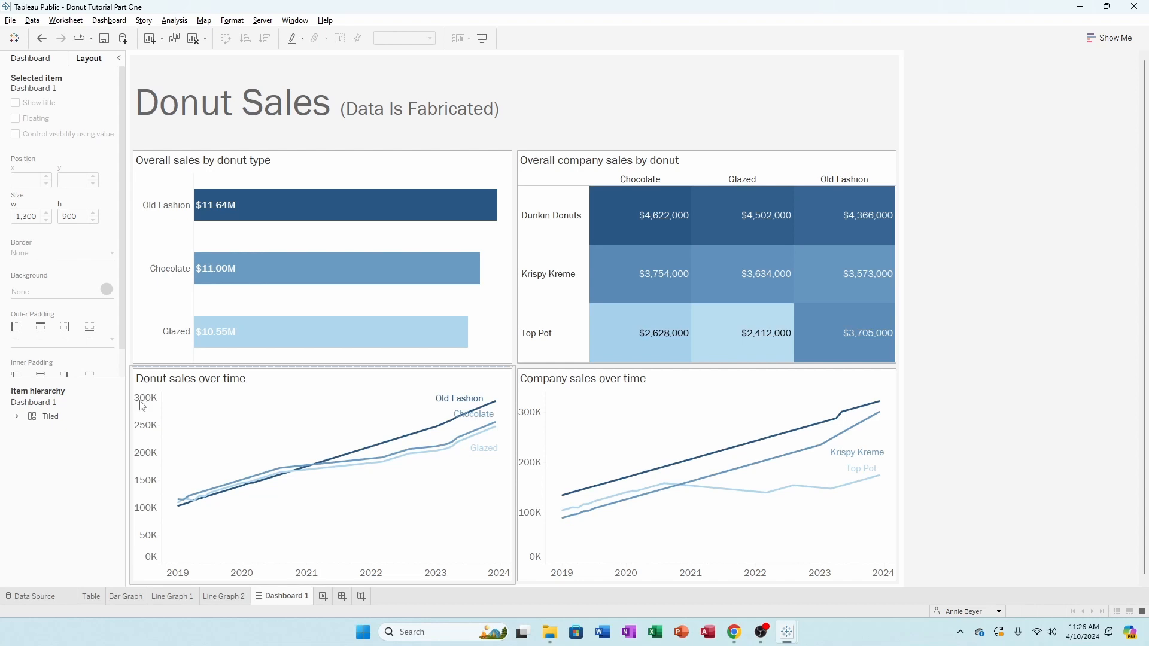
{"action": "left_click", "coordinate": [152, 156]}
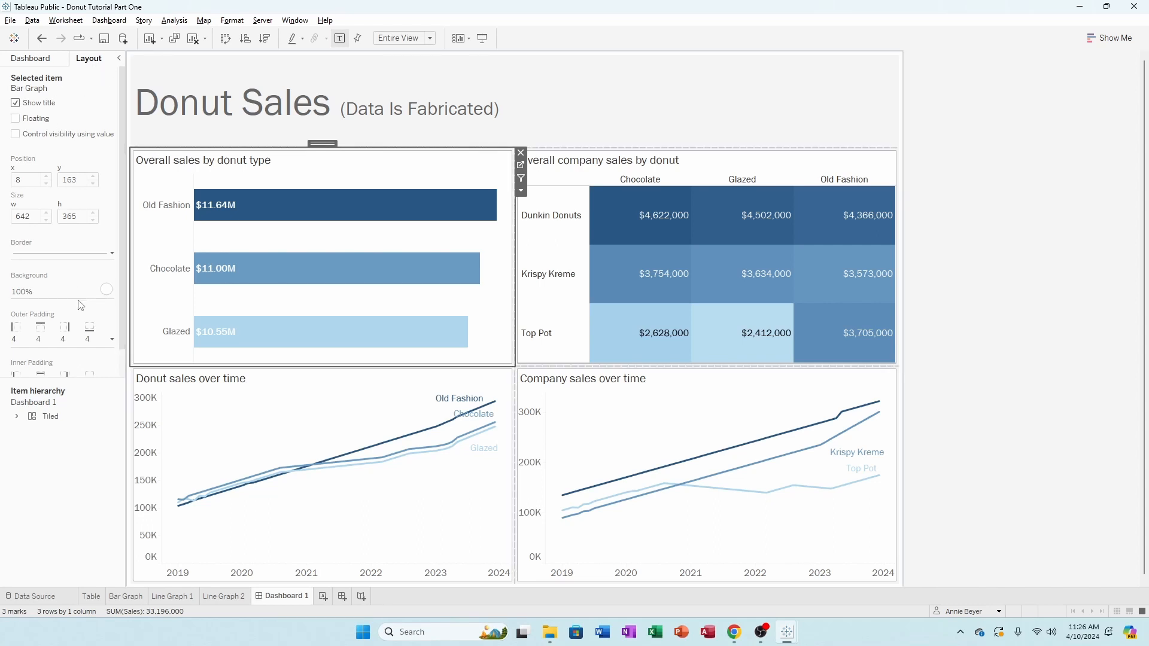
{"action": "scroll", "coordinate": [81, 305], "scroll_direction": "down", "scroll_amount": 1}
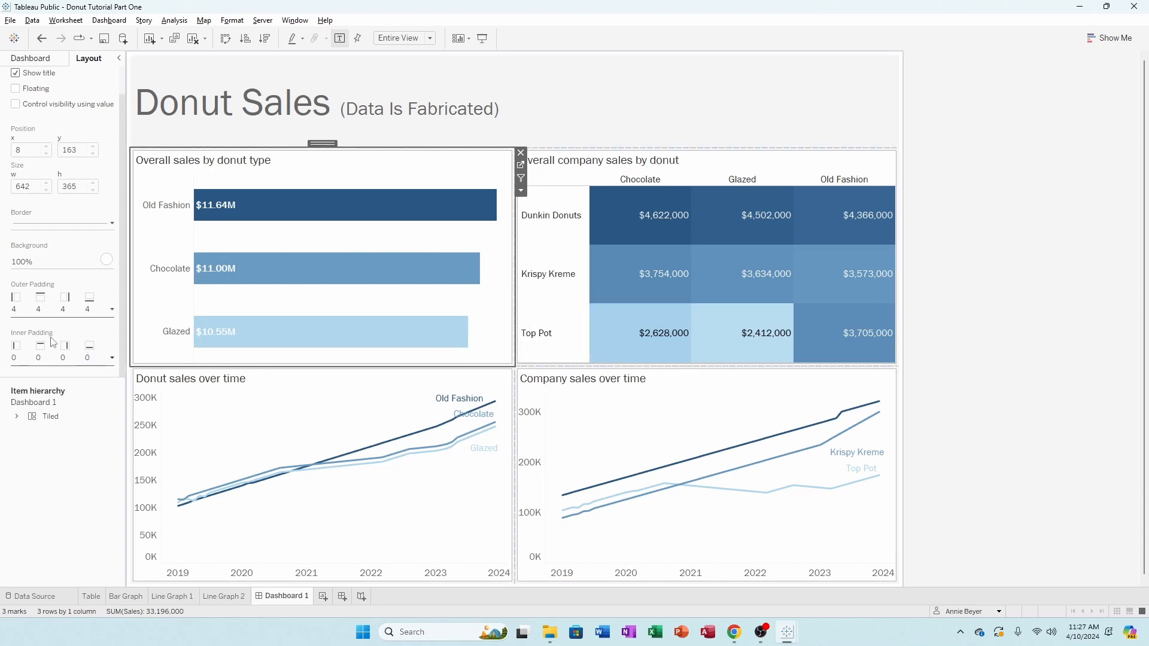
{"action": "left_click", "coordinate": [23, 313]}
{"action": "left_click", "coordinate": [85, 358]}
{"action": "left_click", "coordinate": [85, 357]}
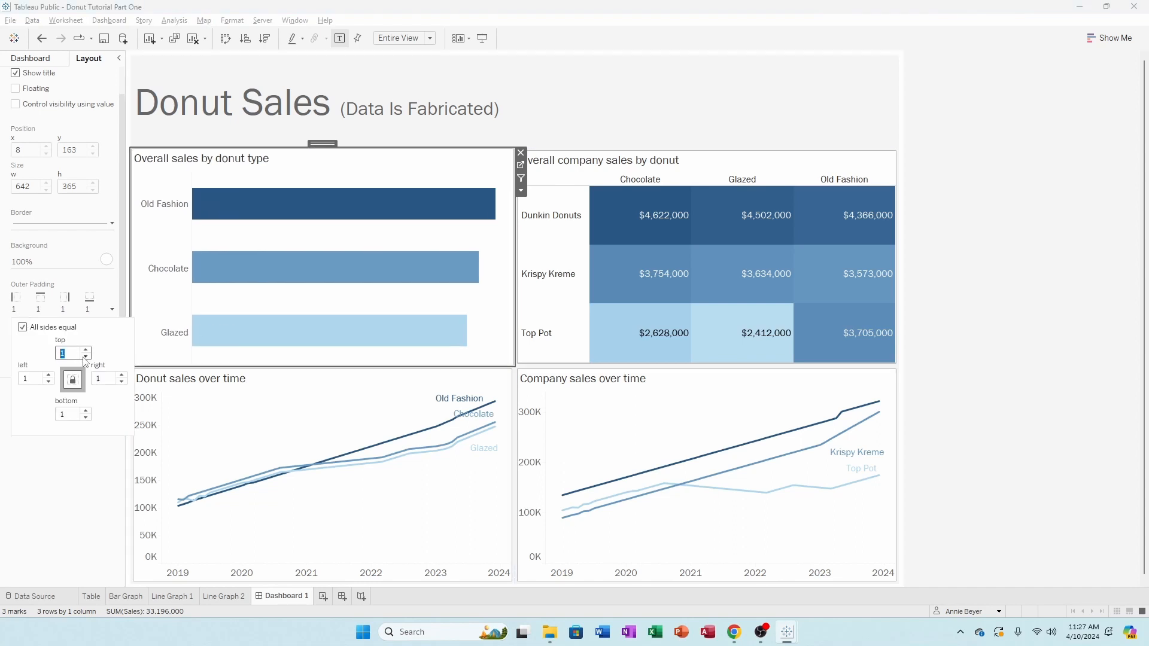
{"action": "left_click", "coordinate": [85, 358]}
{"action": "left_click", "coordinate": [85, 358]}
{"action": "left_click", "coordinate": [1125, 353]}
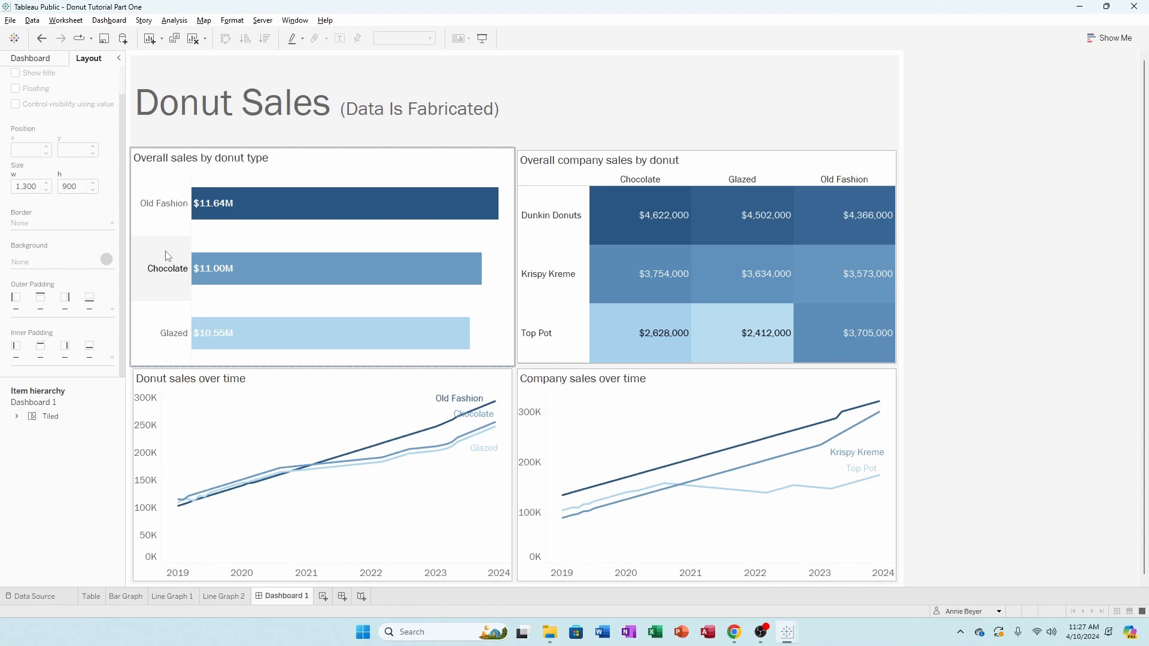
Set the outer padding of the Overall sales by donut type bar graph to 4 on all sides
{"action": "left_click", "coordinate": [167, 230]}
{"action": "left_click", "coordinate": [57, 311]}
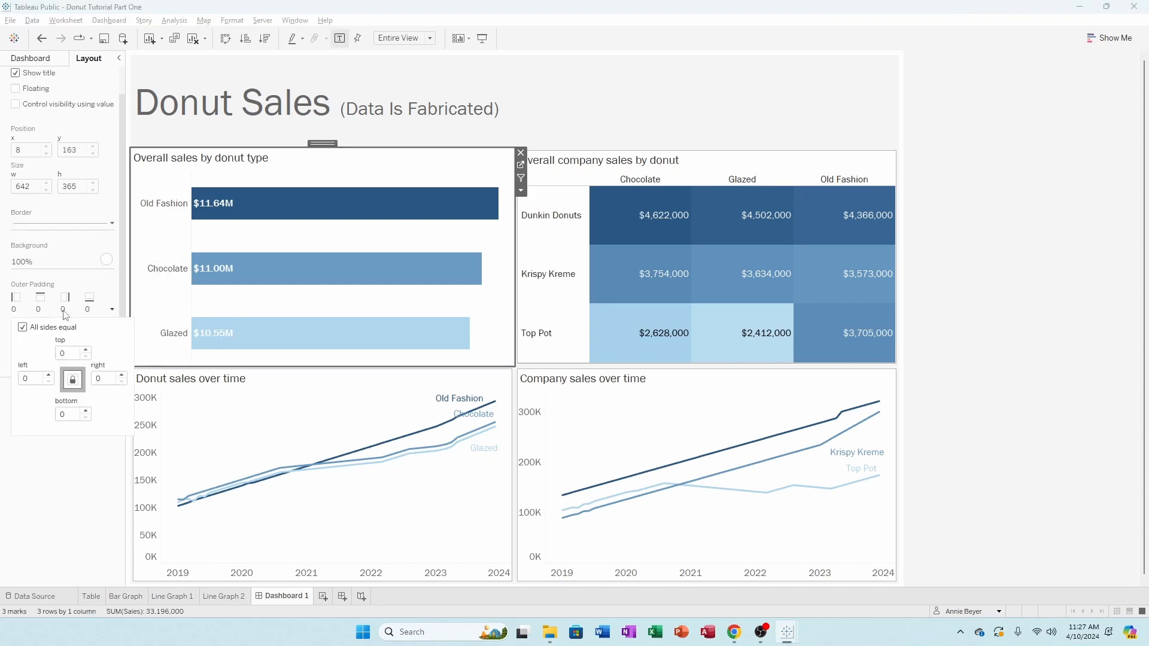
{"action": "left_click", "coordinate": [86, 350]}
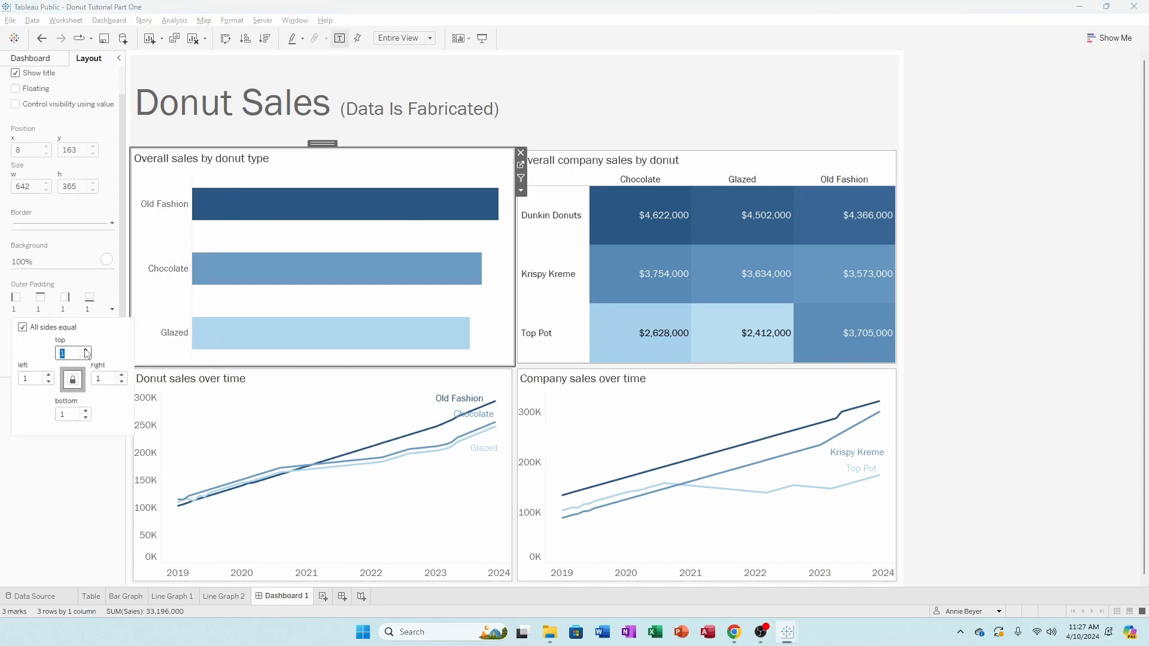
{"action": "left_click", "coordinate": [85, 350]}
{"action": "left_click", "coordinate": [85, 350]}
{"action": "left_click", "coordinate": [85, 350]}
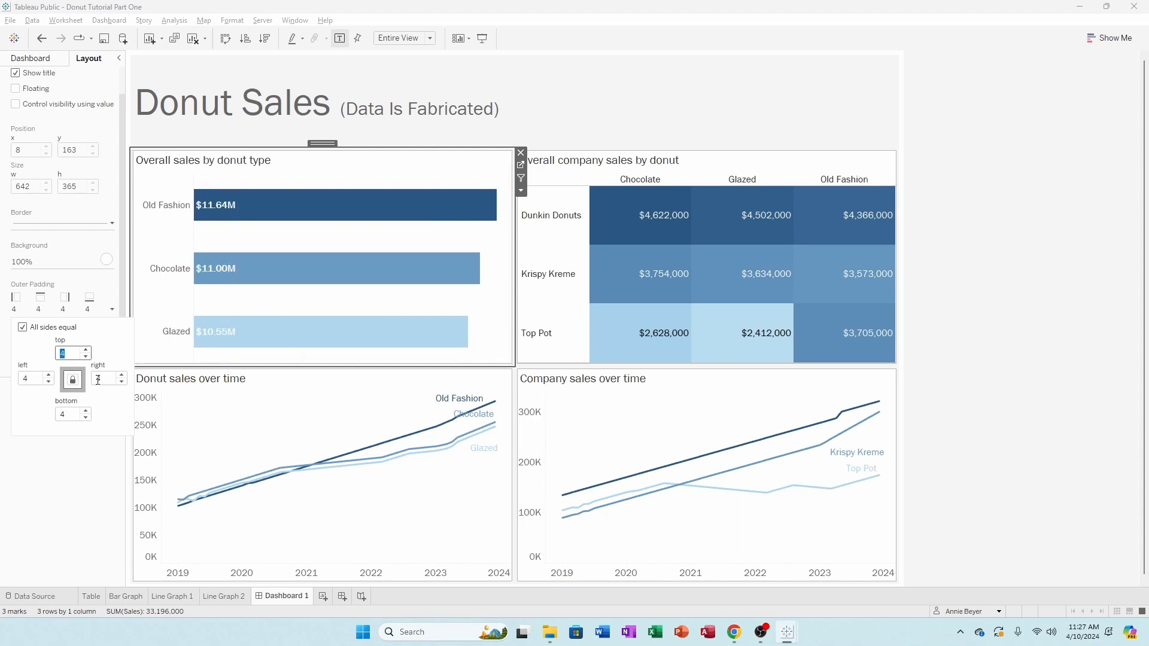
{"action": "left_click", "coordinate": [103, 504]}
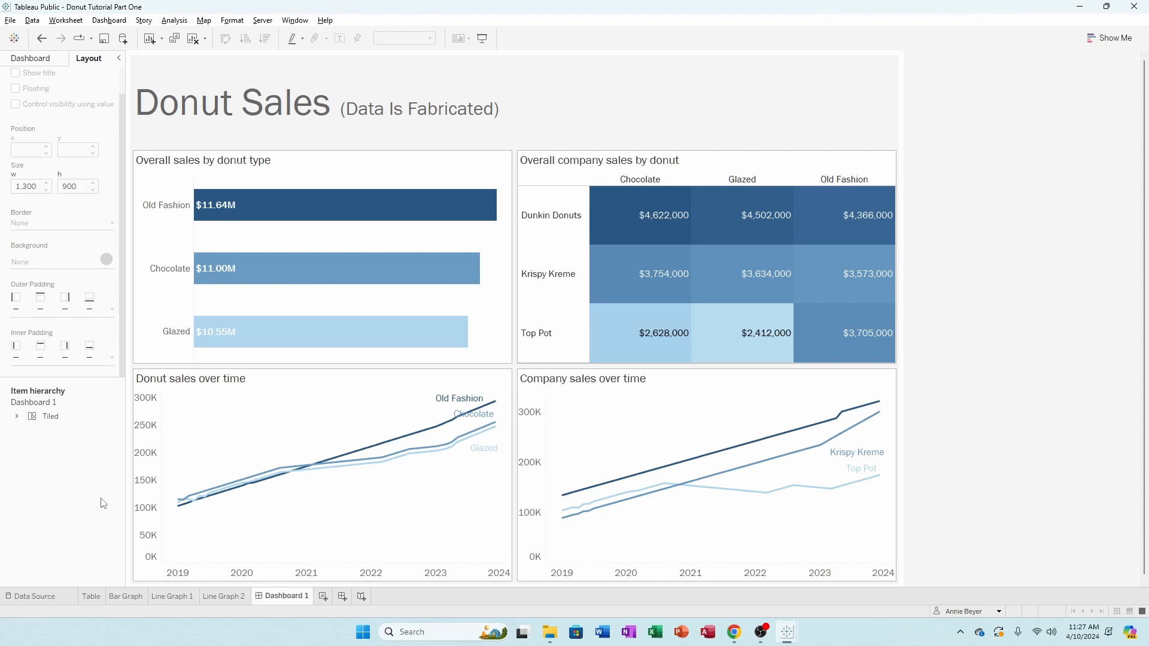
Set the inner padding of the donut type bar graph and the company sales table to 10 on all sides
{"action": "left_click", "coordinate": [171, 163]}
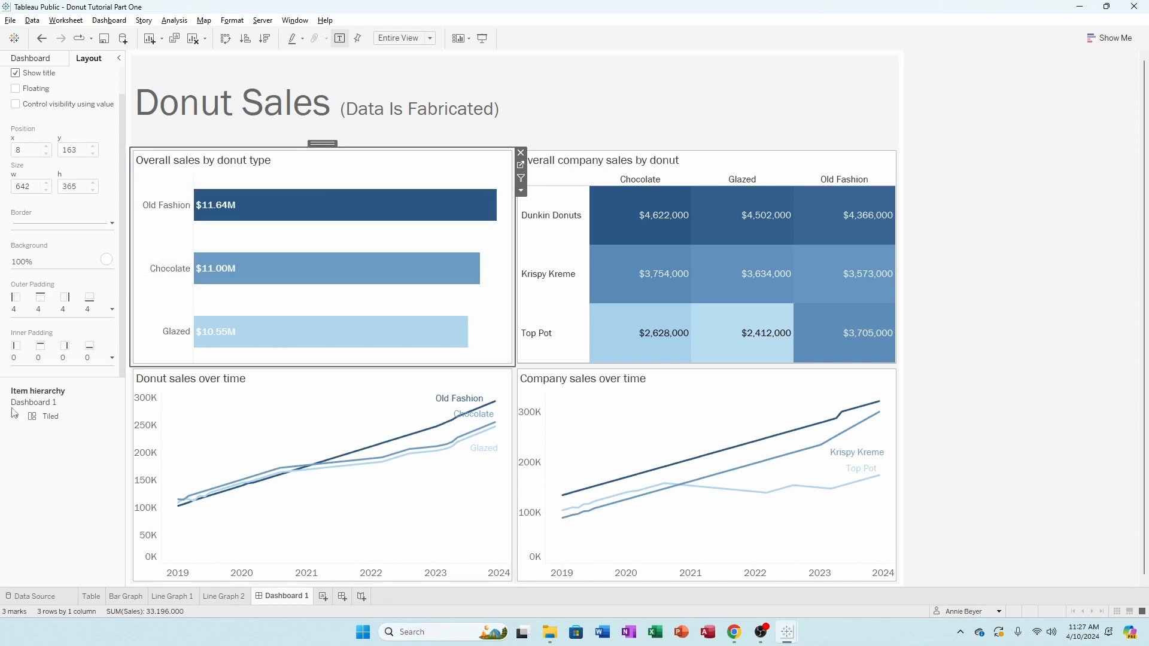
{"action": "left_click", "coordinate": [48, 357]}
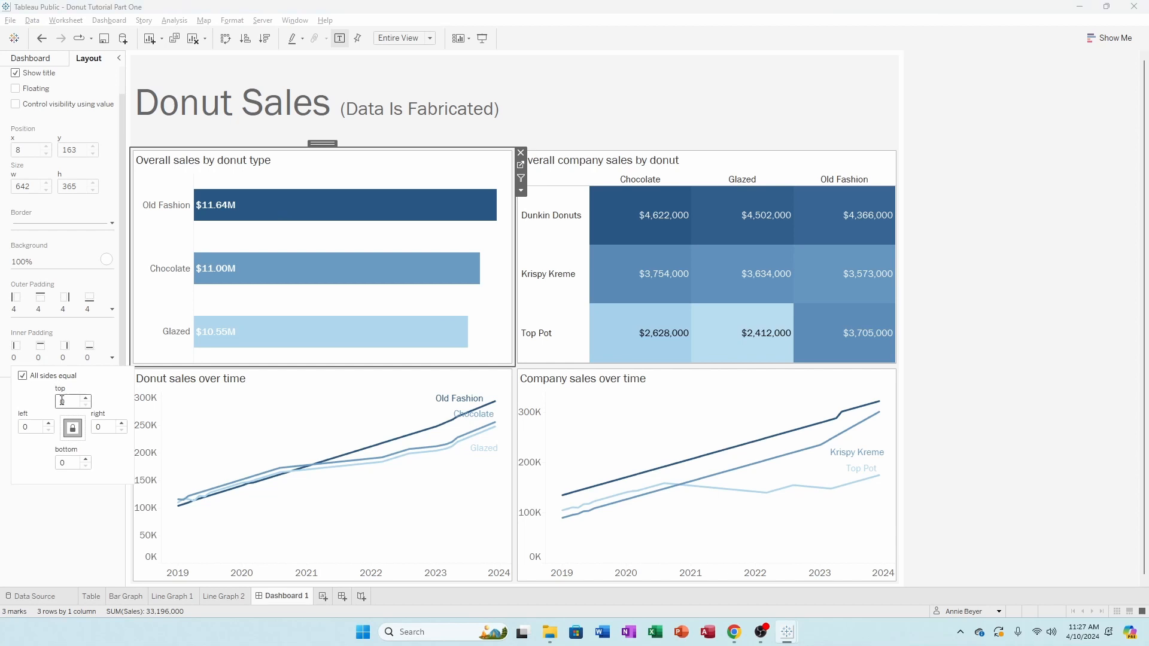
{"action": "type", "text": "1"}
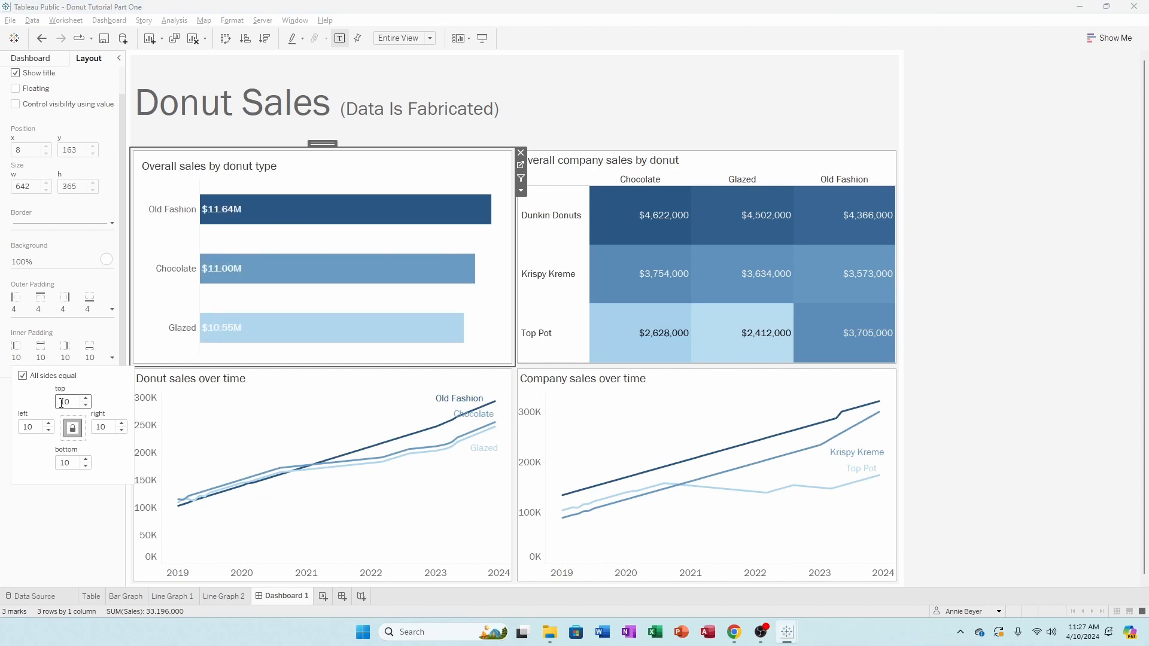
{"action": "key", "text": "Return"}
{"action": "left_click", "coordinate": [594, 175]}
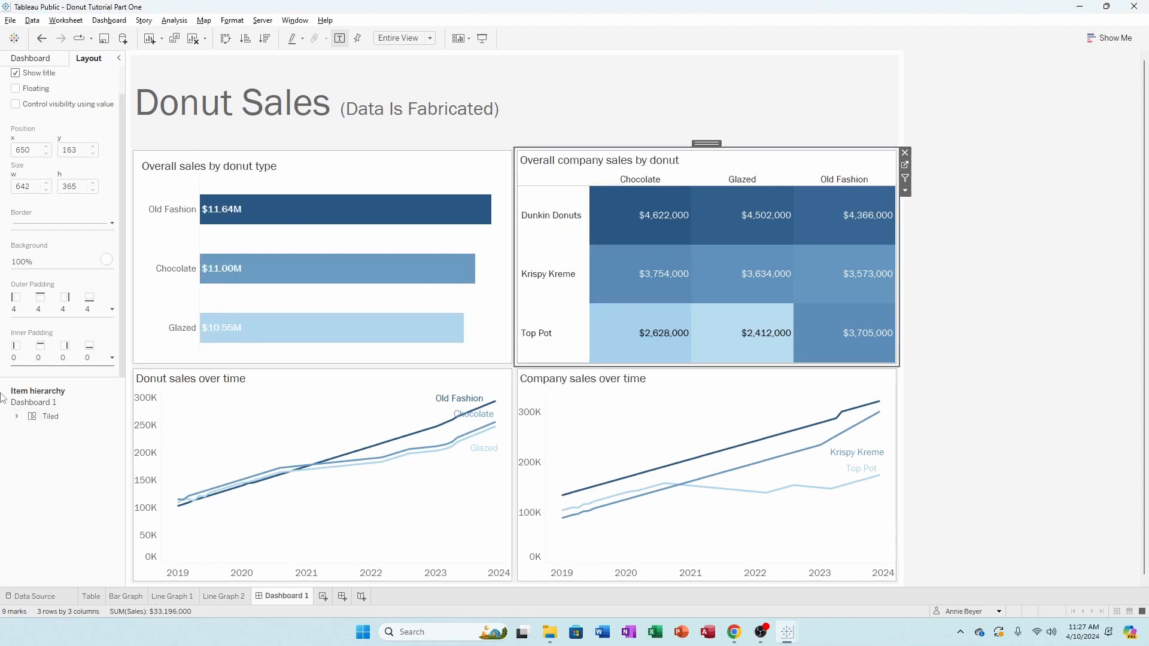
{"action": "left_click", "coordinate": [23, 358]}
{"action": "type", "text": "10"}
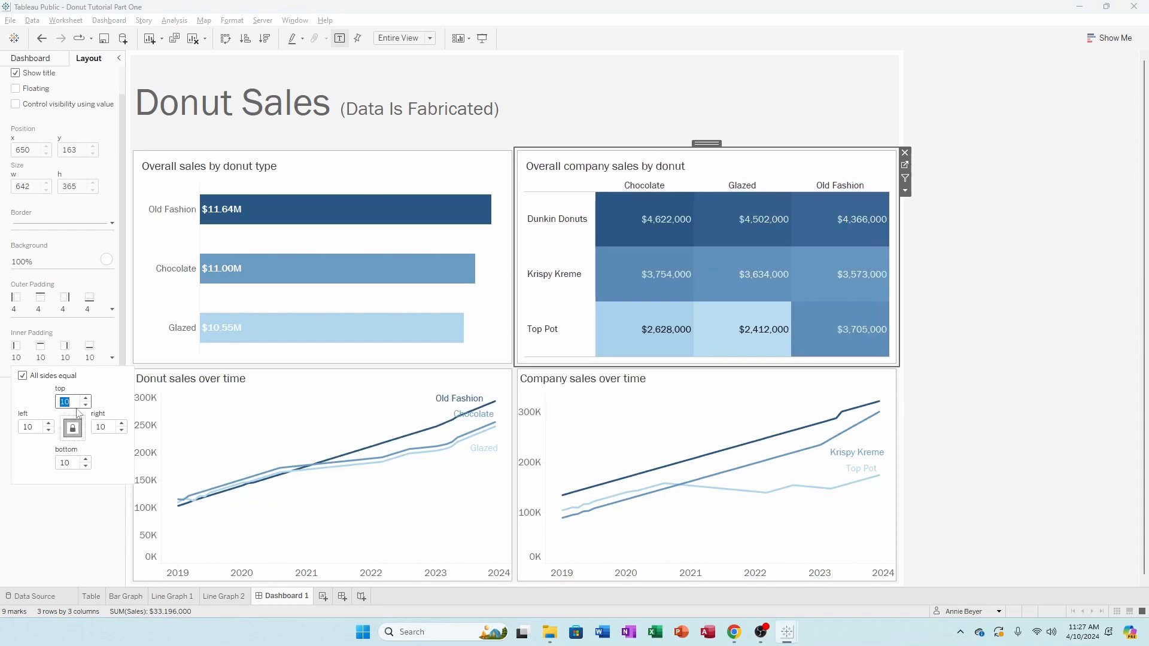
Set the inner padding of the Donut sales over time and Company sales over time line graphs to 10 on all sides
{"action": "left_click", "coordinate": [185, 386]}
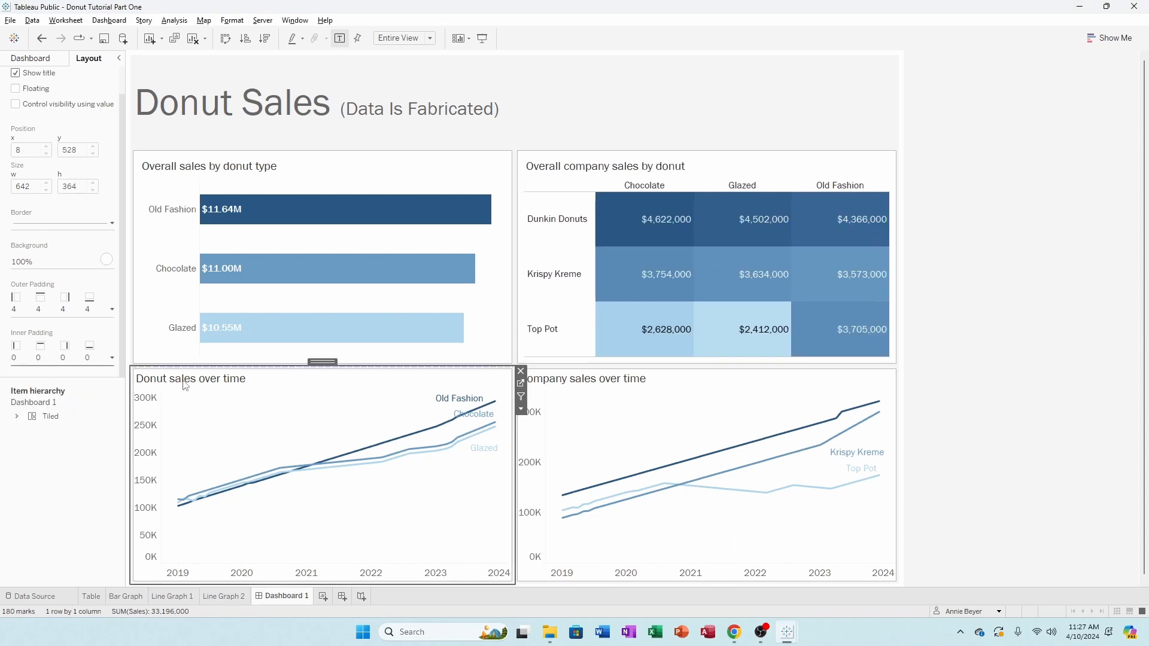
{"action": "left_click", "coordinate": [55, 358]}
{"action": "type", "text": "10"}
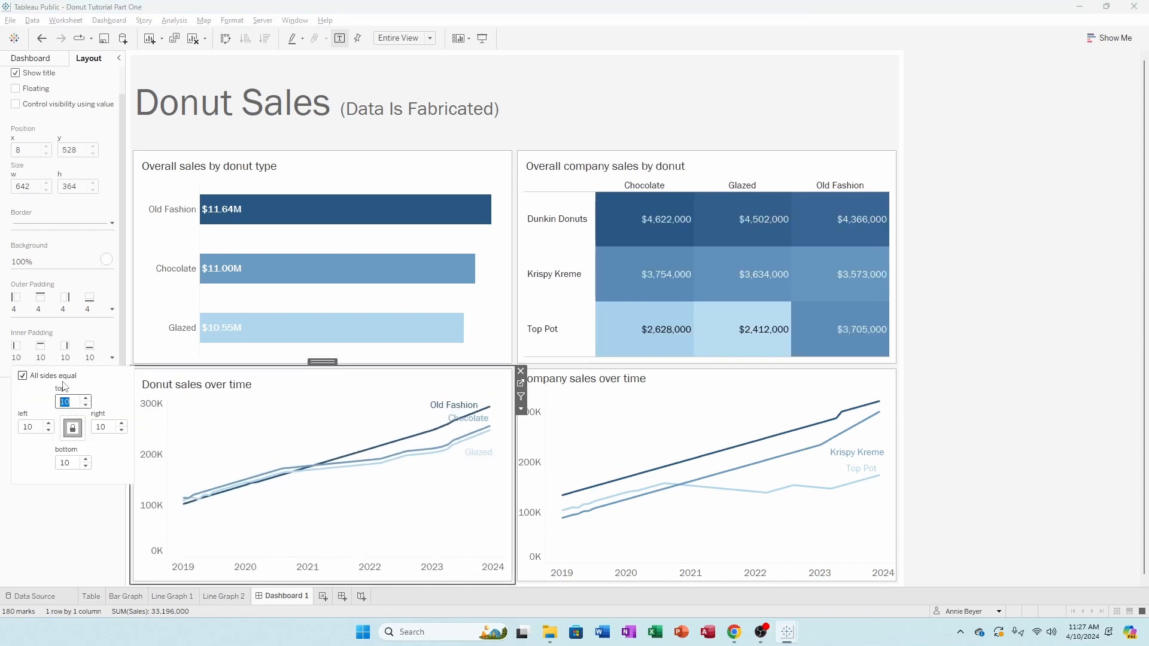
{"action": "left_click", "coordinate": [584, 390]}
{"action": "left_click", "coordinate": [24, 357]}
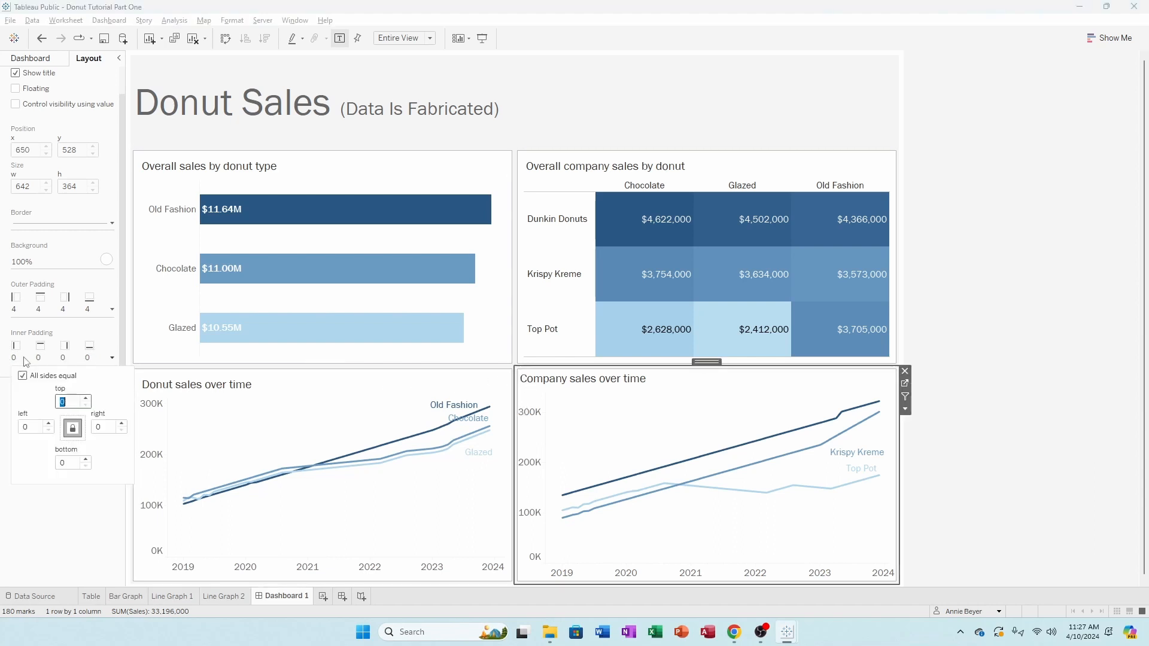
{"action": "type", "text": "10"}
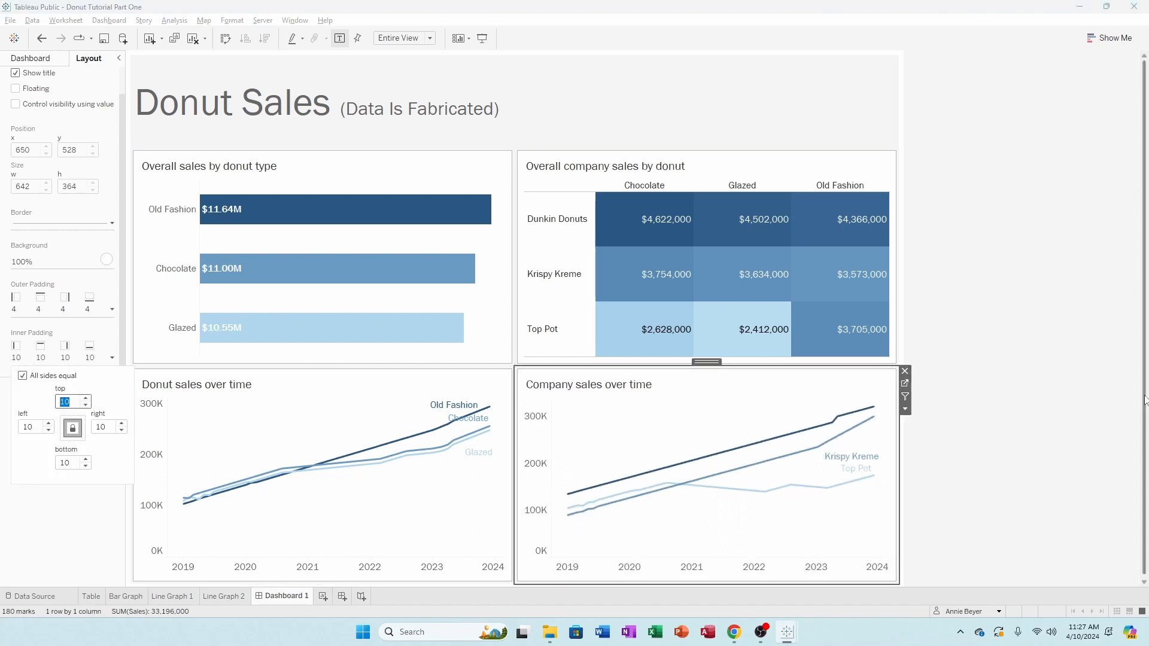
{"action": "left_click", "coordinate": [1065, 404]}
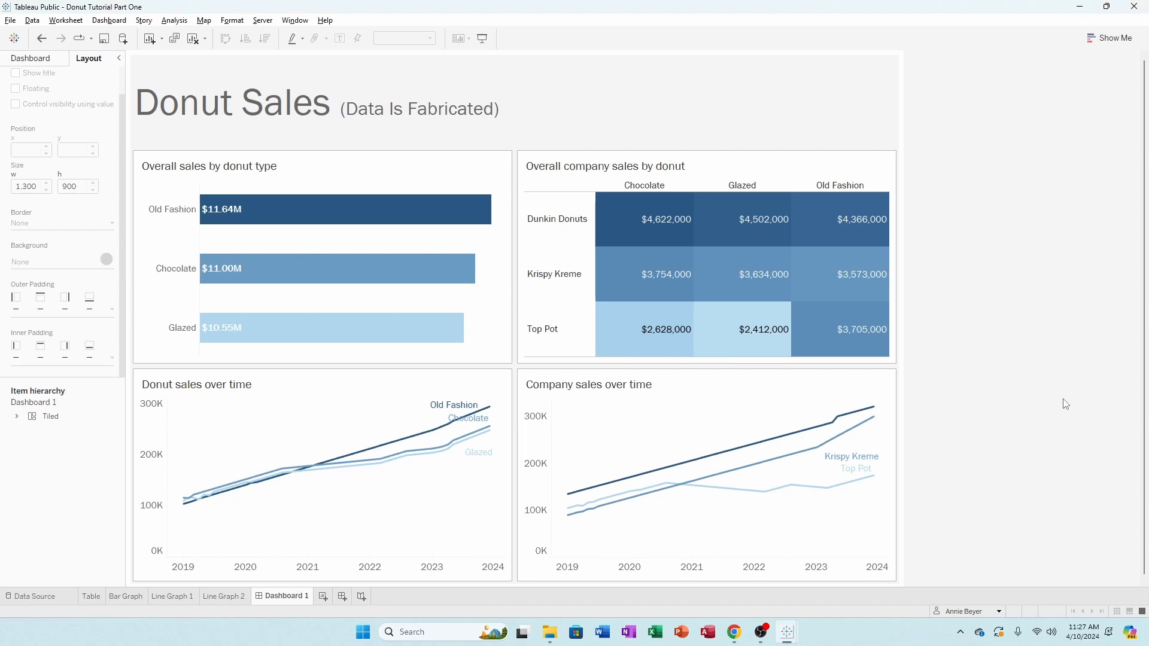
Set the inner padding of the Donut Sales title text to 10 on all sides
{"action": "left_click", "coordinate": [322, 111]}
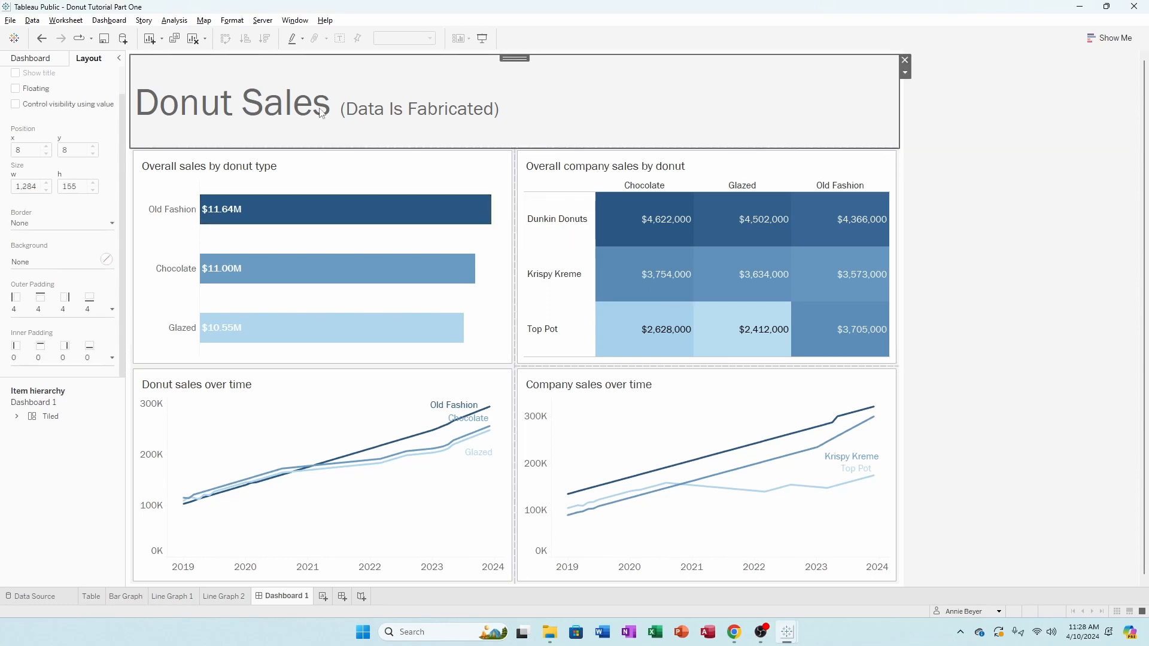
{"action": "left_click", "coordinate": [68, 359]}
{"action": "left_click", "coordinate": [66, 402]}
{"action": "type", "text": "10"}
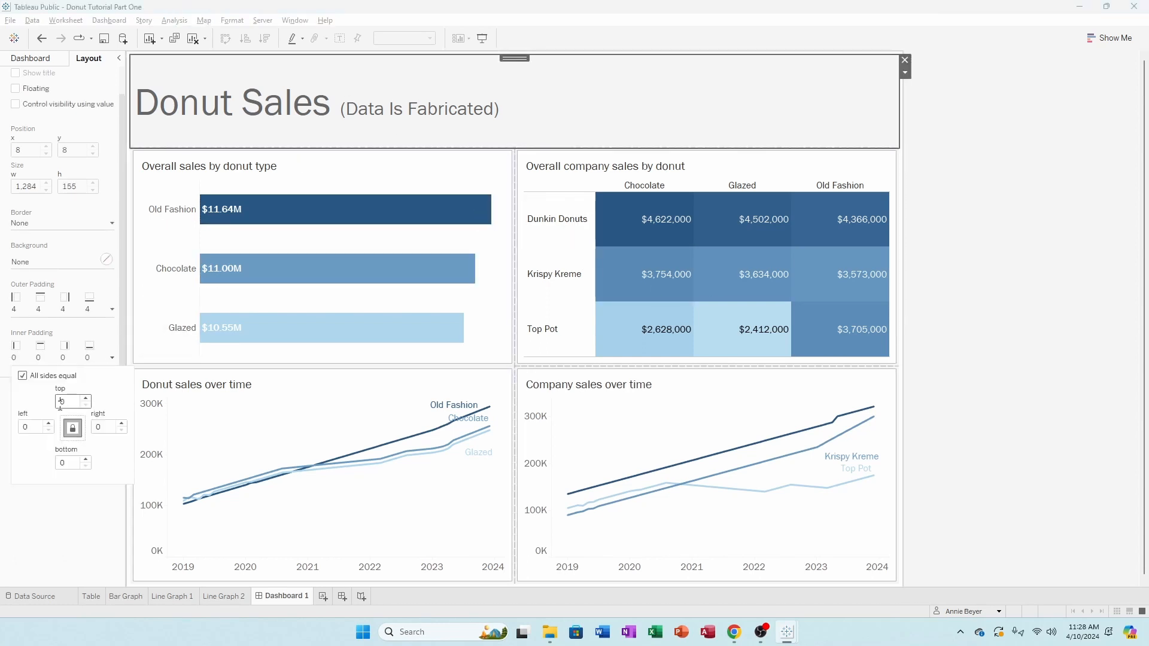
{"action": "left_click", "coordinate": [1069, 286]}
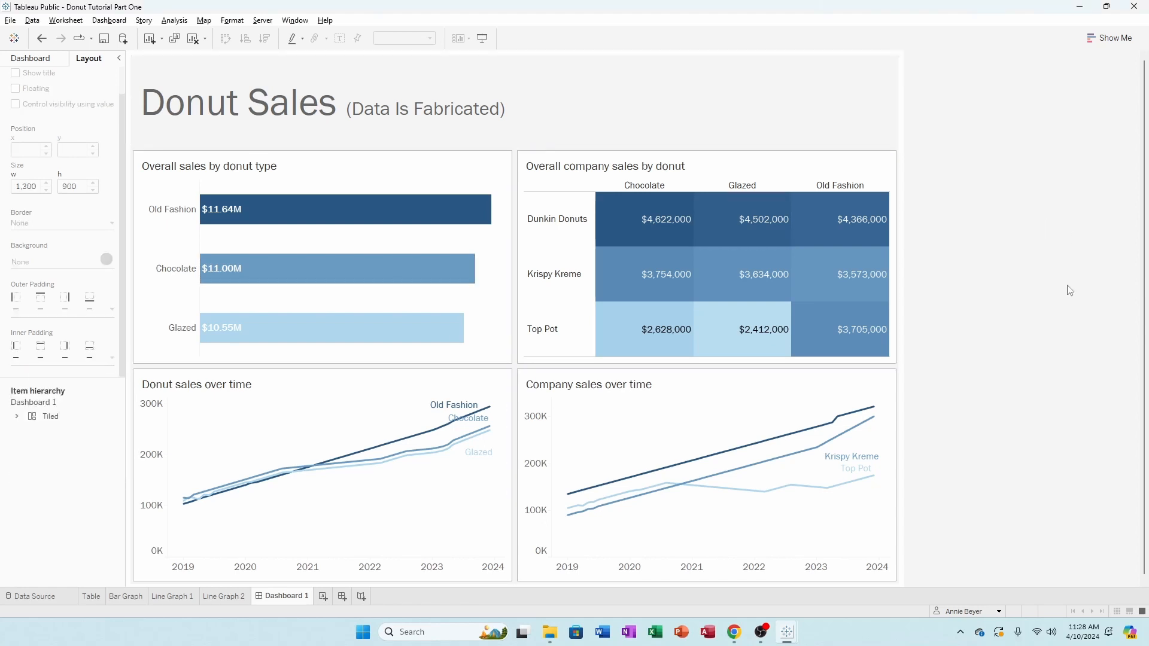
{"action": "left_click", "coordinate": [238, 89]}
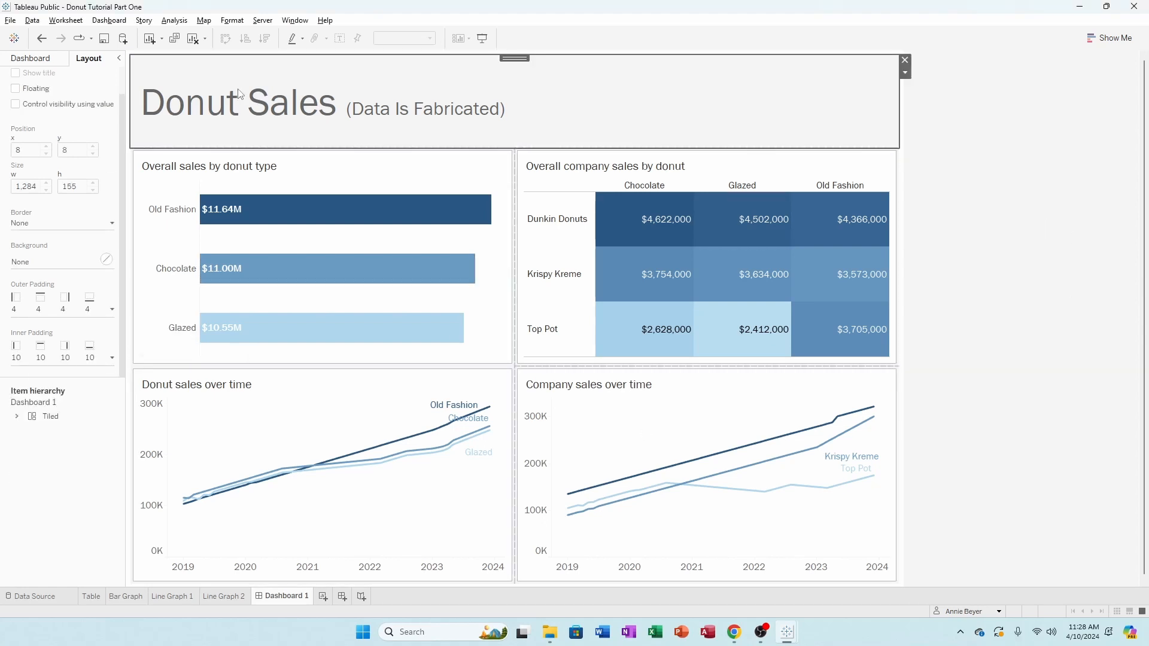
{"action": "left_click", "coordinate": [1018, 246]}
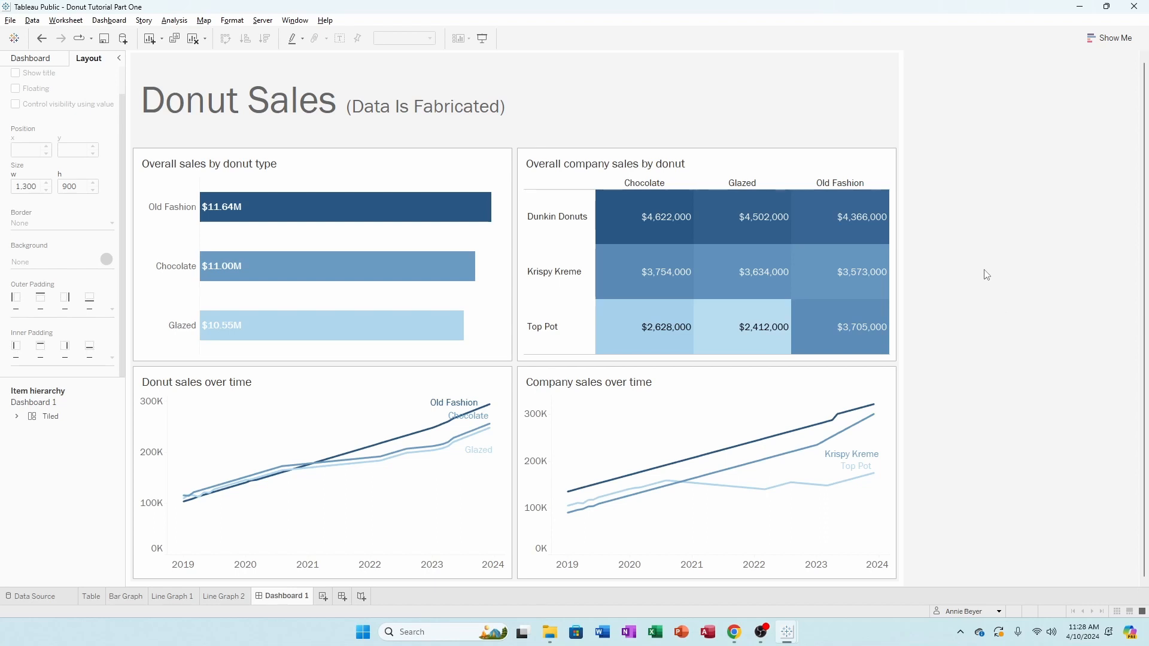
Recolor the entire dashboard title text dark blue (#2a5783), sampled from the Old Fashion bar
{"action": "left_click", "coordinate": [292, 111]}
{"action": "double_click", "coordinate": [292, 111]}
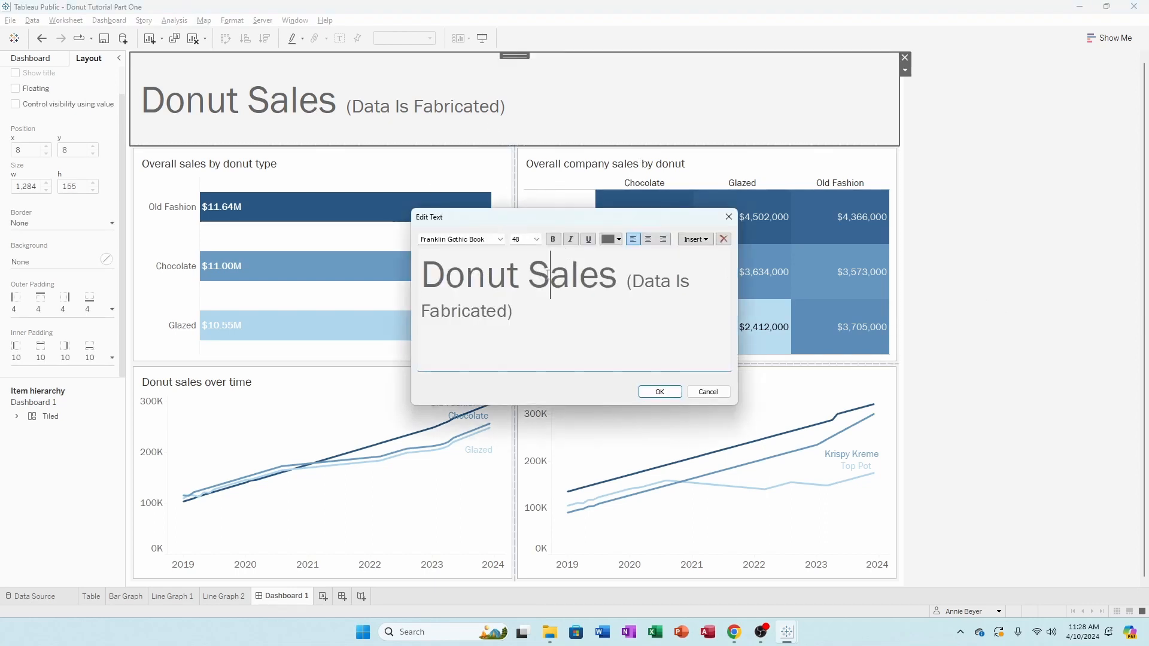
{"action": "left_click", "coordinate": [543, 315]}
{"action": "key", "text": "ctrl+a"}
{"action": "left_click", "coordinate": [619, 239]}
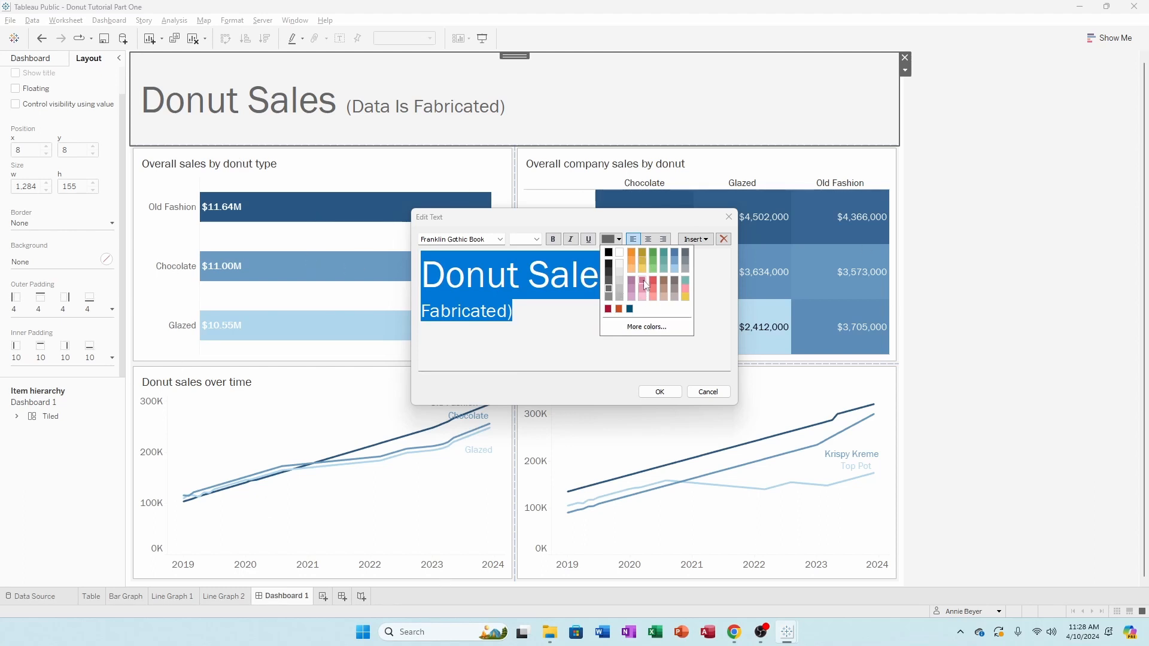
{"action": "left_click", "coordinate": [643, 327]}
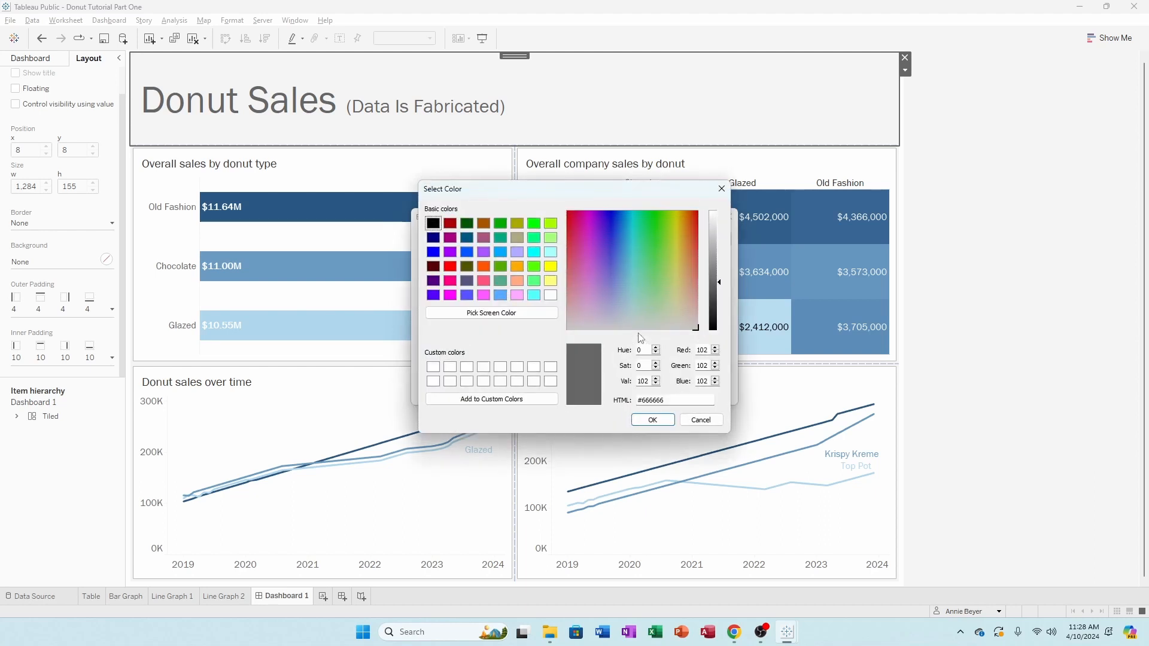
{"action": "left_click", "coordinate": [533, 317]}
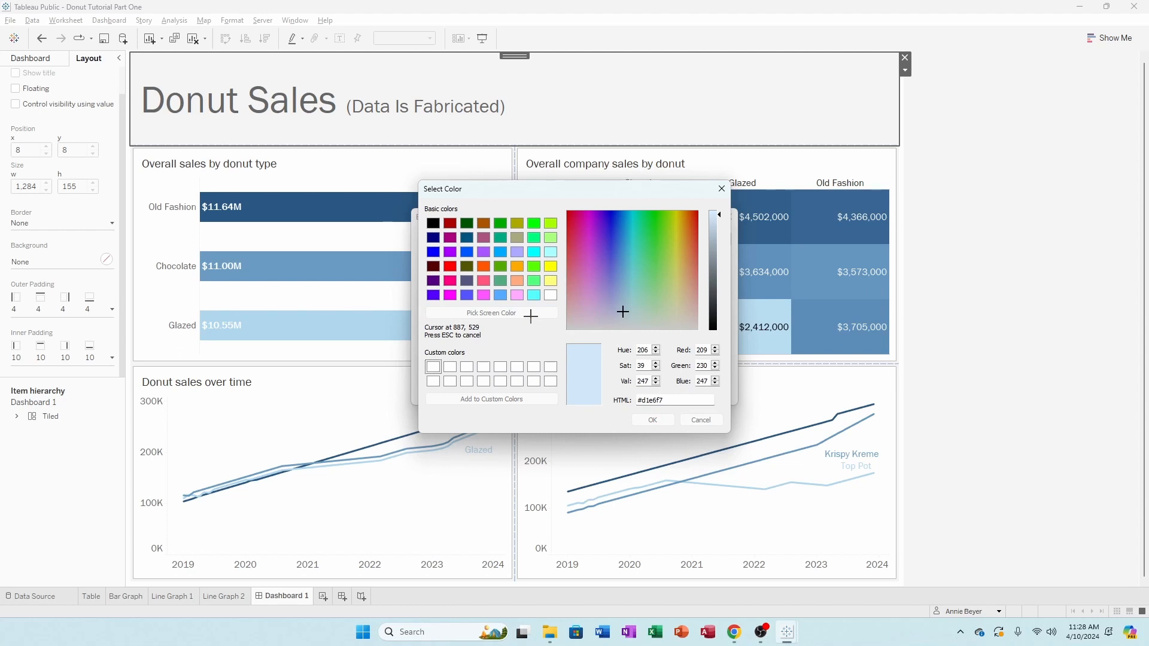
{"action": "left_click", "coordinate": [310, 214]}
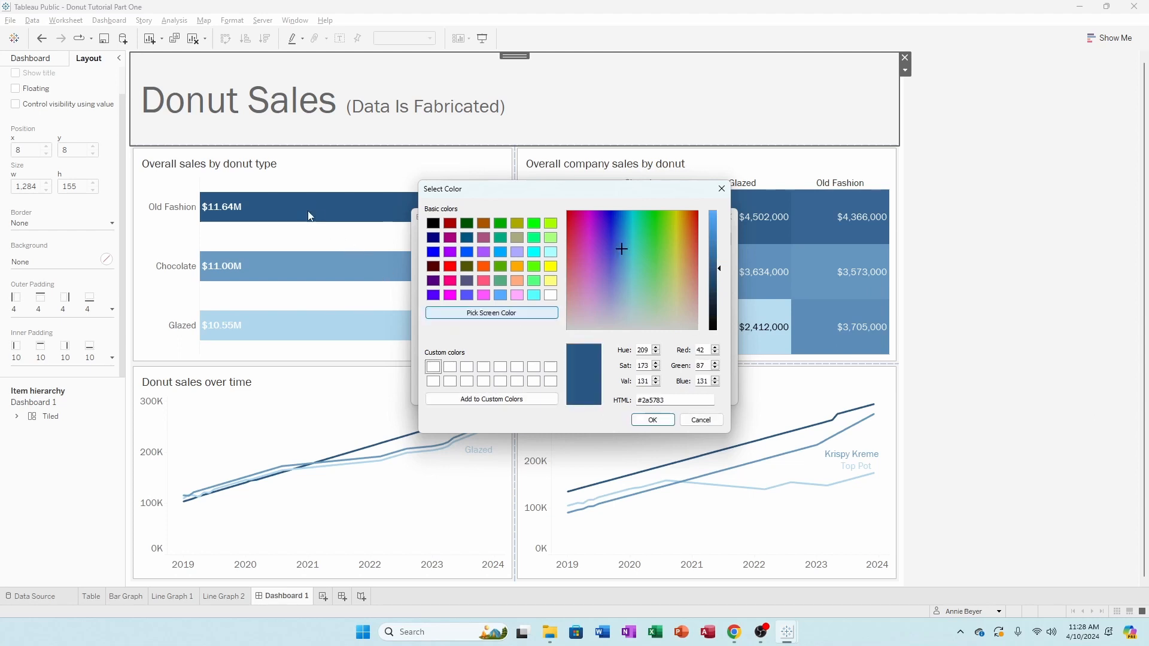
{"action": "left_click", "coordinate": [654, 421]}
{"action": "left_click", "coordinate": [659, 392]}
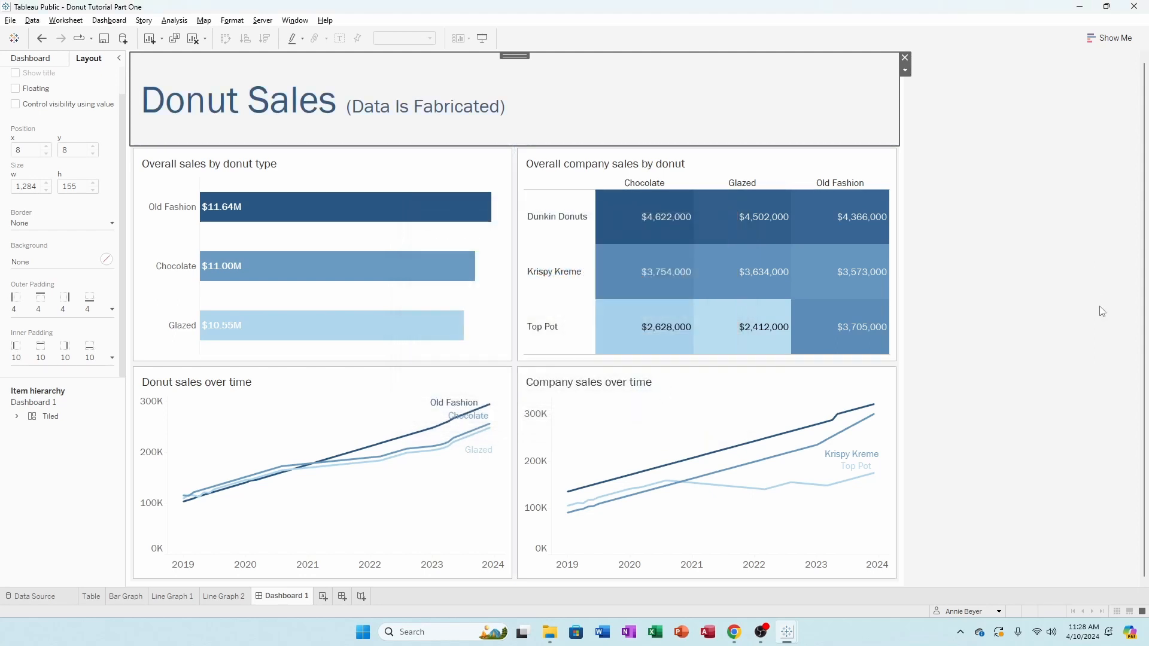
{"action": "left_click", "coordinate": [1064, 238]}
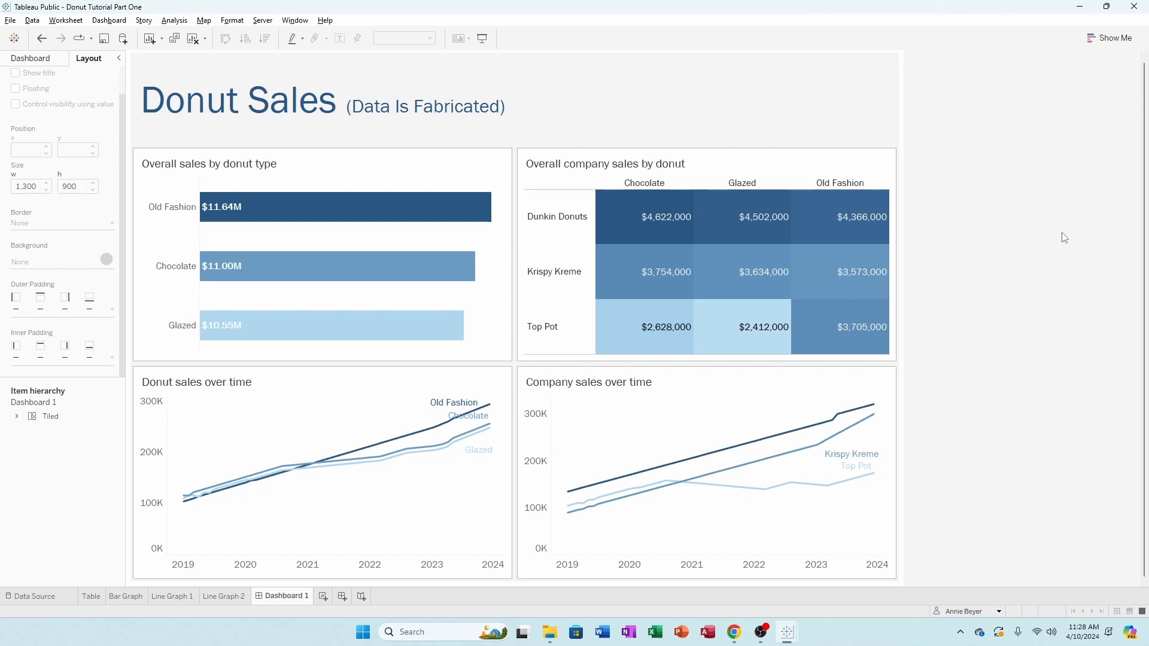
Always show the Dunkin Donuts label at the 2023 end of its Company sales over time line, and shift it left clear of the endpoint
{"action": "left_click", "coordinate": [892, 413]}
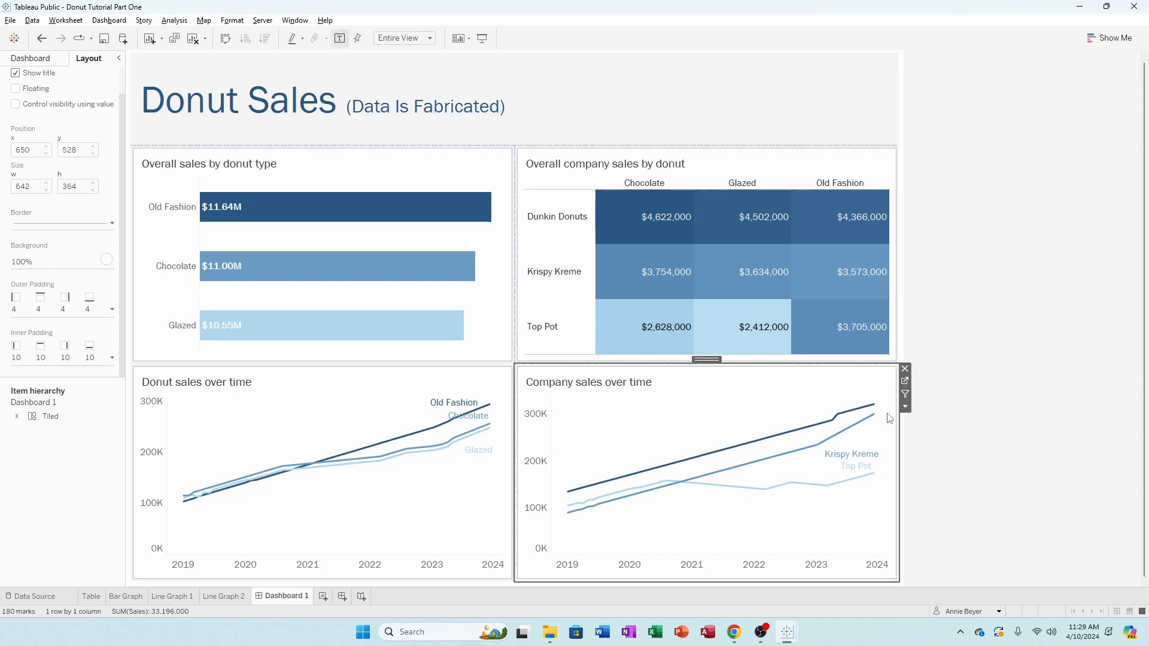
{"action": "right_click", "coordinate": [875, 411]}
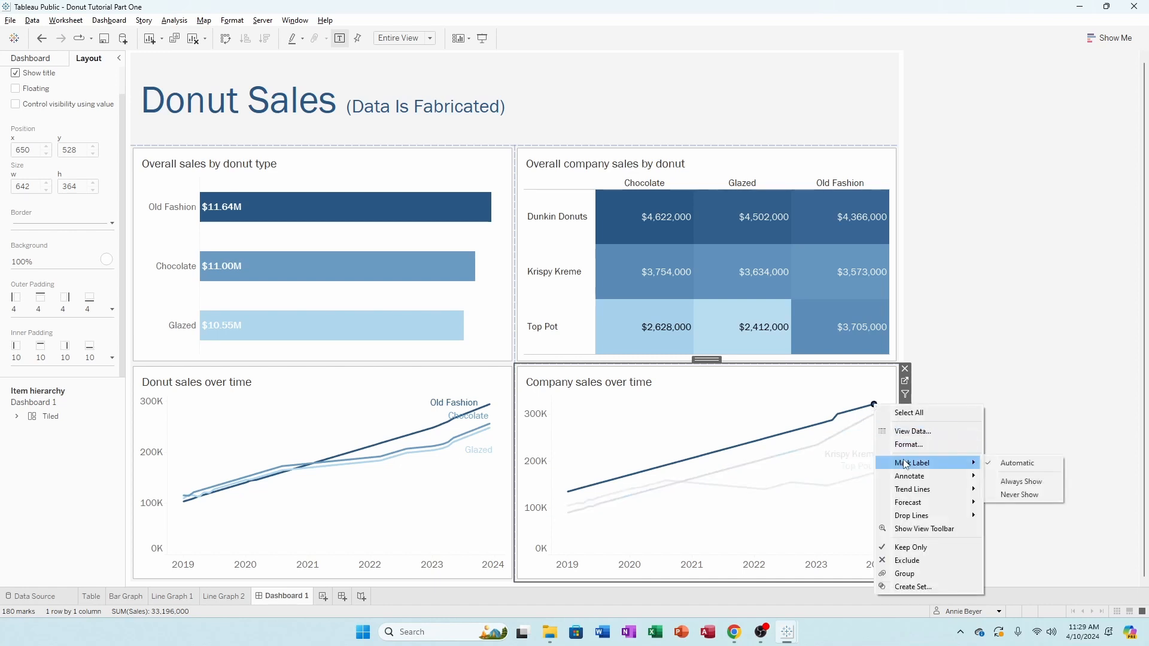
{"action": "left_click", "coordinate": [1024, 485]}
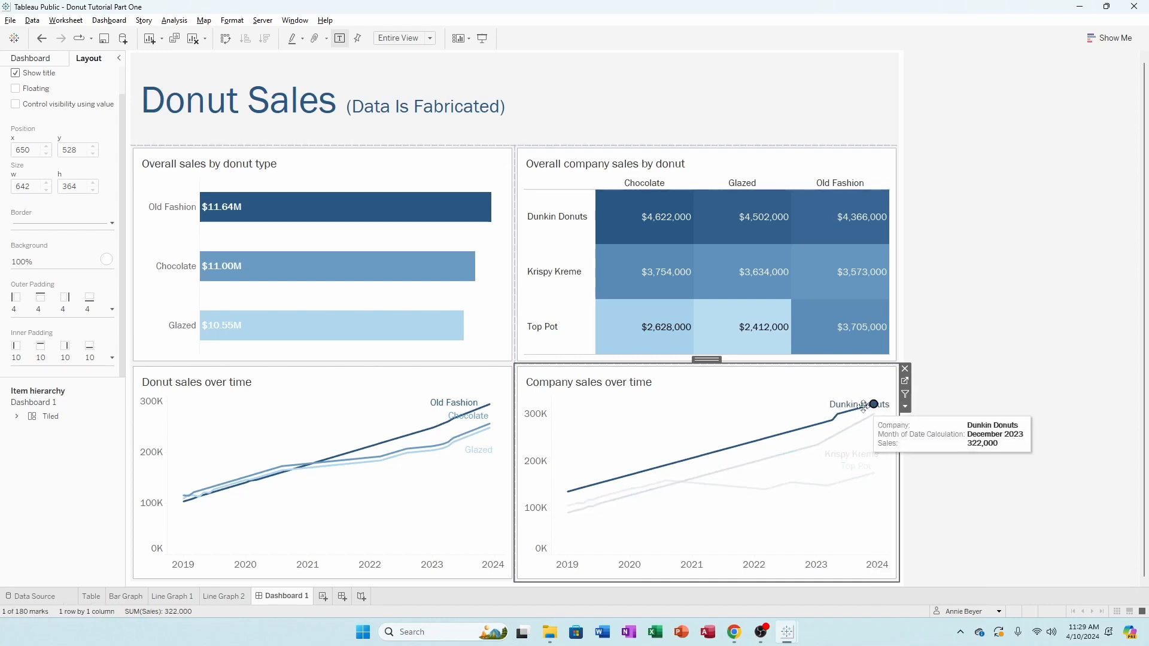
{"action": "left_click_drag", "start_coordinate": [846, 406], "coordinate": [811, 407]}
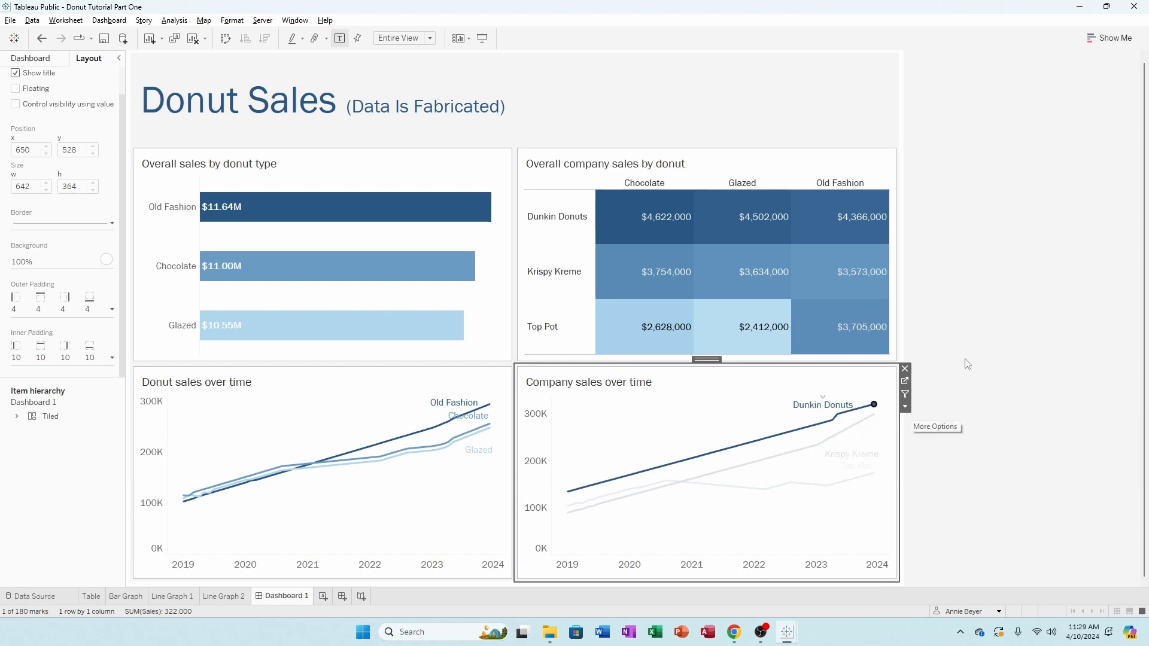
{"action": "left_click", "coordinate": [875, 412]}
{"action": "left_click", "coordinate": [875, 412]}
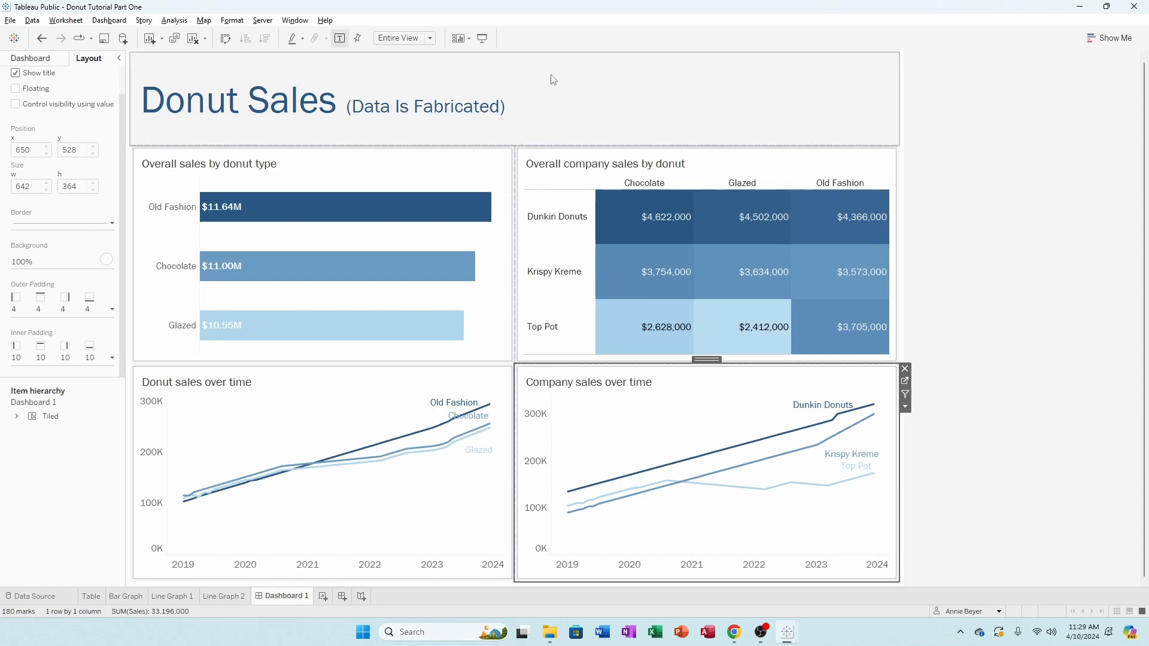
Shrink the title area to about 135 px high and raise the company sales table's lower edge level with the bar graph's
{"action": "left_click_drag", "start_coordinate": [520, 146], "coordinate": [523, 133]}
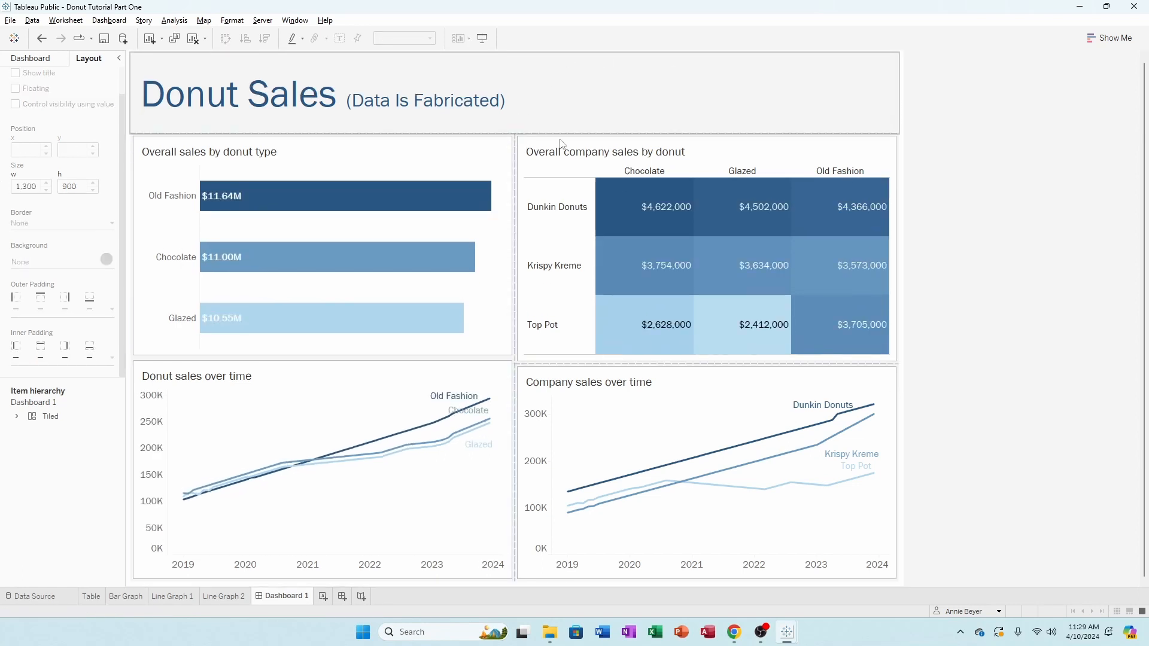
{"action": "left_click", "coordinate": [572, 362]}
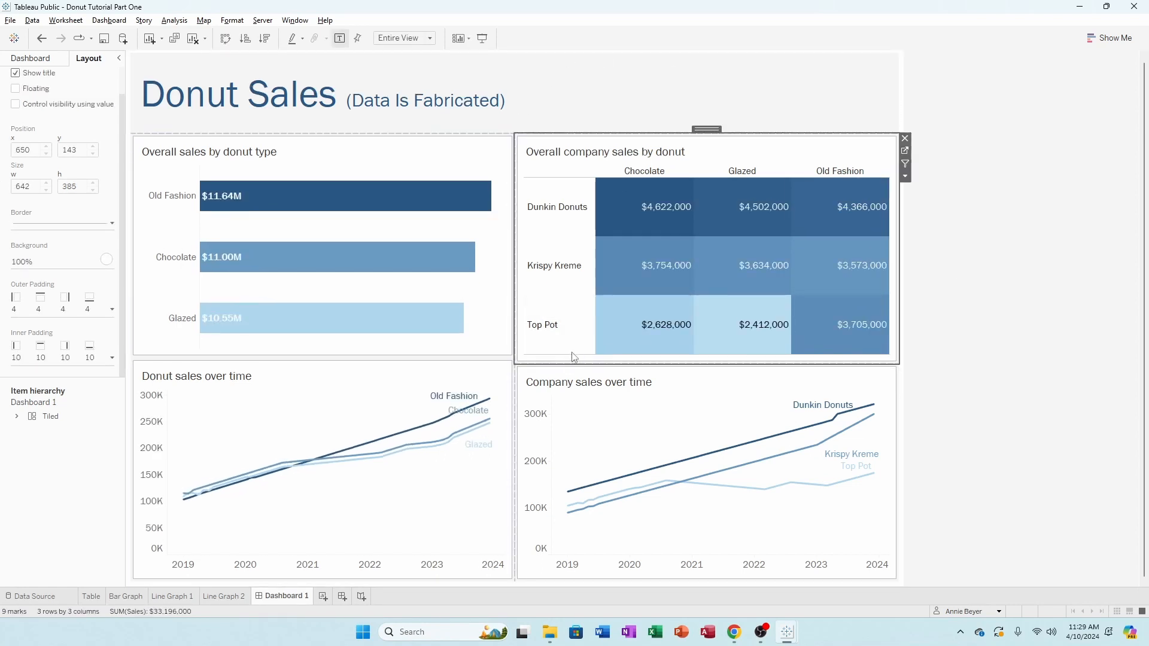
{"action": "left_click", "coordinate": [565, 362]}
{"action": "left_click_drag", "start_coordinate": [565, 362], "coordinate": [564, 356]}
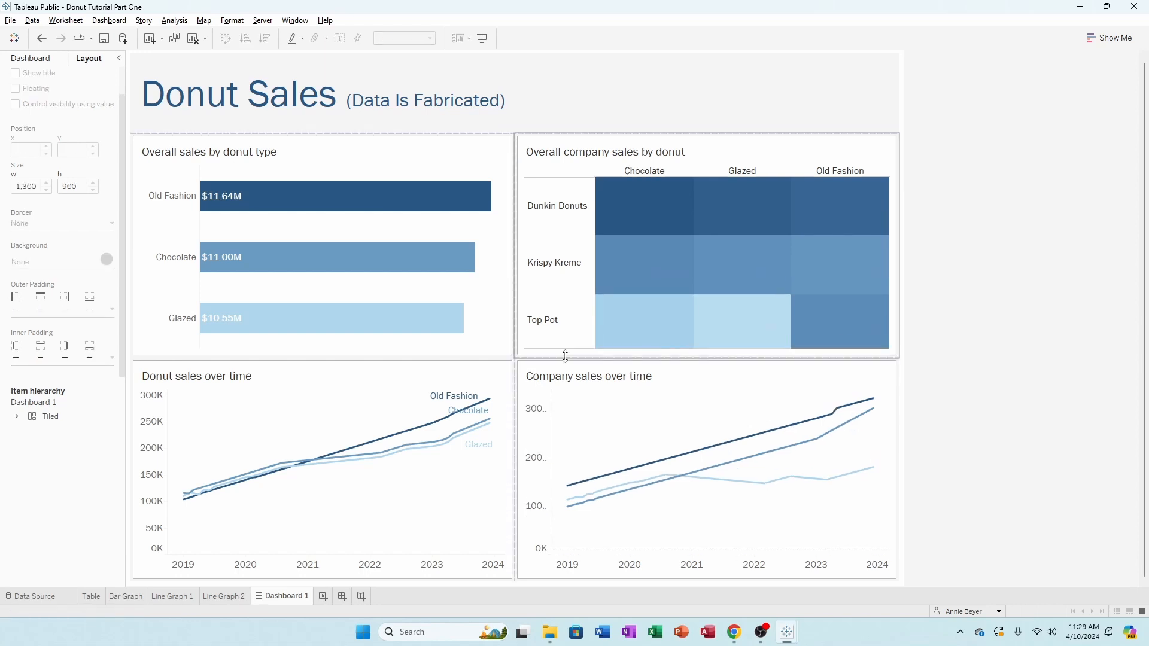